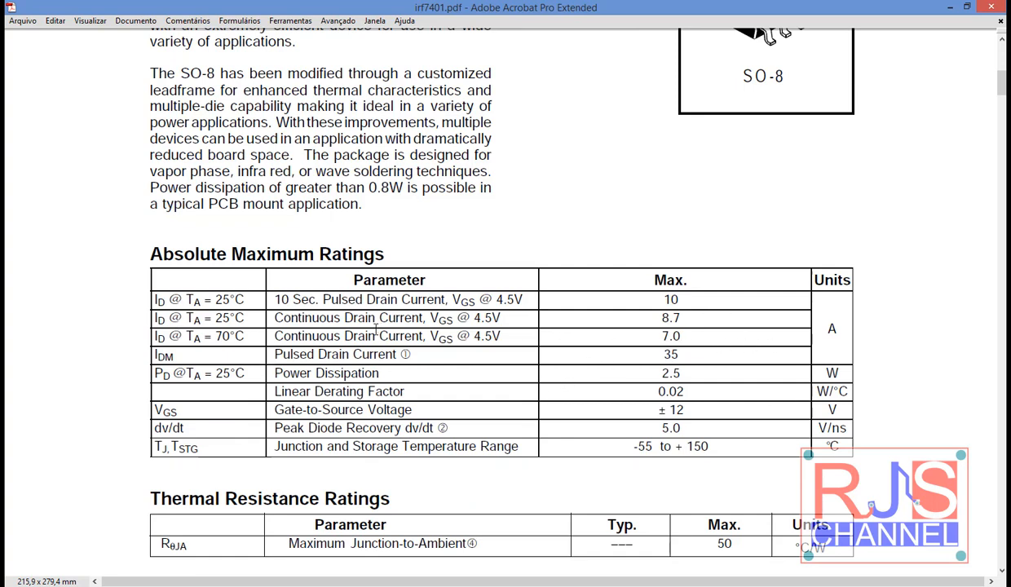
Step: Examine the Absolute Maximum Ratings table and the first-page description and pinout of the IRF7401 datasheet
{"action": "left_click_drag", "start_coordinate": [657, 318], "coordinate": [684, 319]}
{"action": "left_click_drag", "start_coordinate": [247, 319], "coordinate": [216, 318]}
{"action": "left_click", "coordinate": [893, 324]}
{"action": "scroll", "coordinate": [236, 347], "scroll_direction": "down", "scroll_amount": 2}
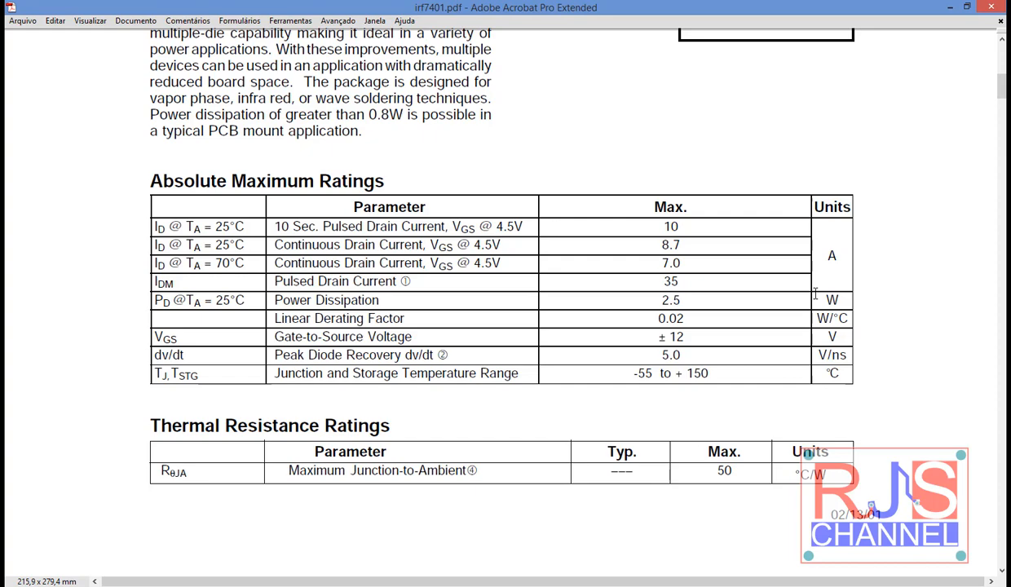
{"action": "scroll", "coordinate": [630, 308], "scroll_direction": "up", "scroll_amount": 3}
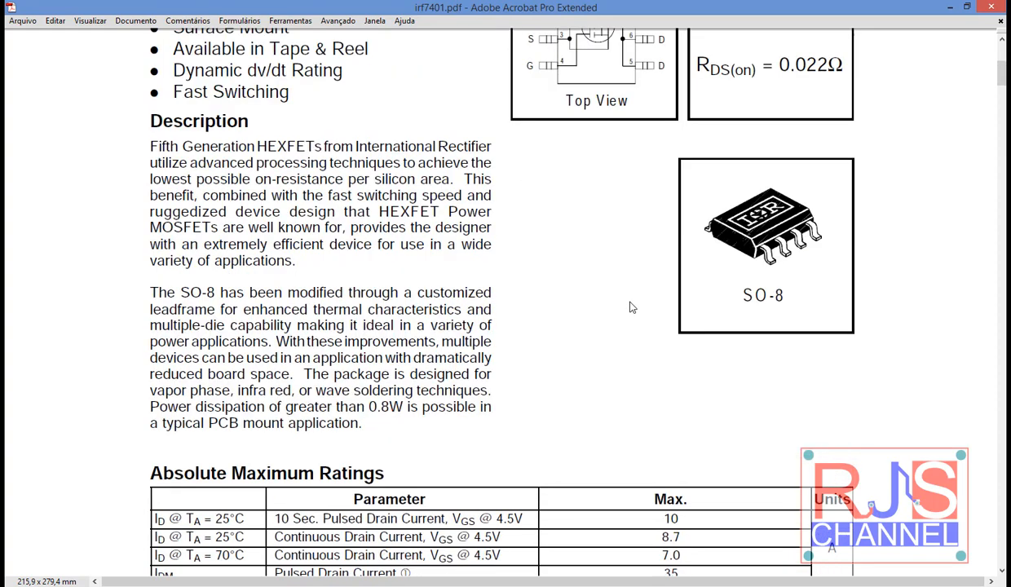
{"action": "scroll", "coordinate": [631, 308], "scroll_direction": "up", "scroll_amount": 3}
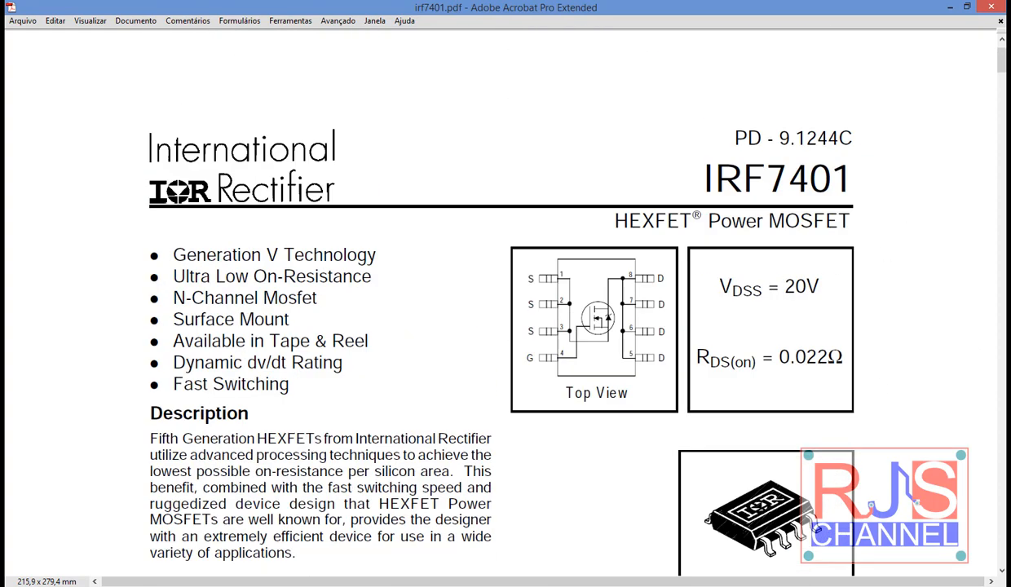
Step: Switch to the IRF7401 schematic in Altium Designer and examine MOSFET Q1, the LOAD resistor and the V_LOAD1 supply
{"action": "key", "text": "alt+Tab"}
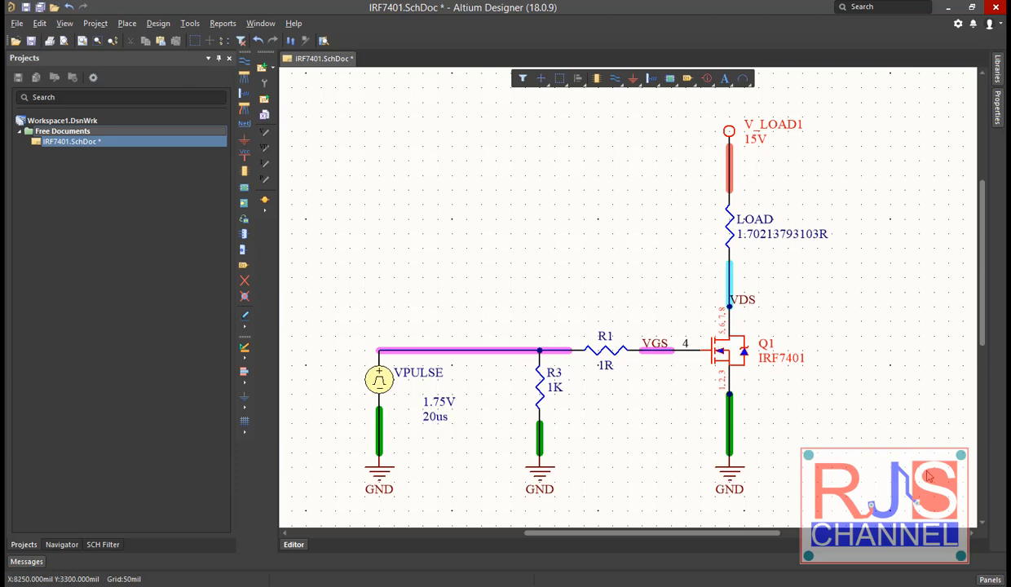
{"action": "scroll", "coordinate": [790, 415], "scroll_direction": "up", "scroll_amount": 4, "text": "ctrl"}
{"action": "scroll", "coordinate": [776, 324], "scroll_direction": "up", "scroll_amount": 2, "text": "ctrl"}
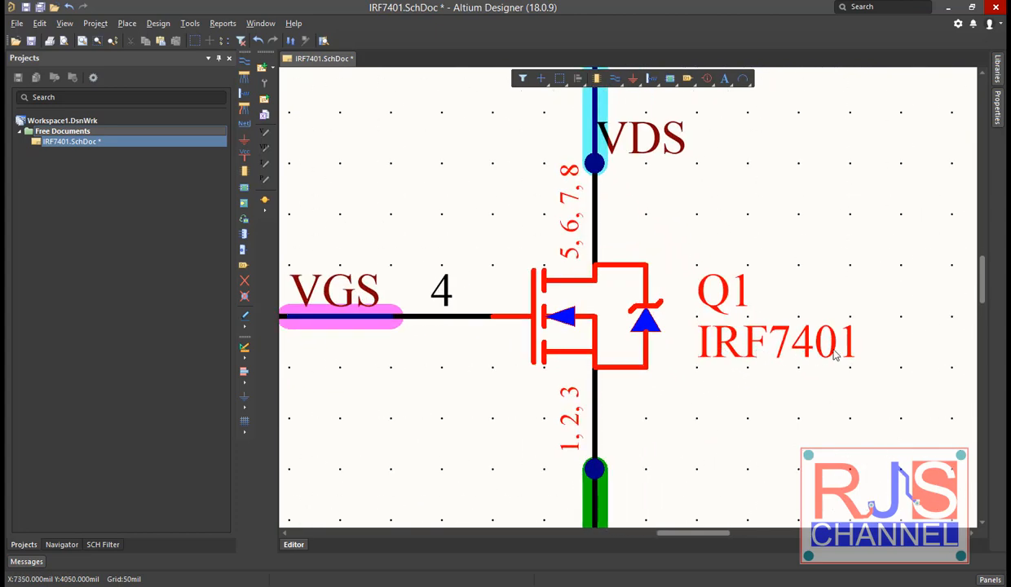
{"action": "scroll", "coordinate": [823, 264], "scroll_direction": "down", "scroll_amount": 2, "text": "ctrl"}
{"action": "scroll", "coordinate": [691, 332], "scroll_direction": "up", "scroll_amount": 2, "text": "ctrl"}
{"action": "scroll", "coordinate": [691, 332], "scroll_direction": "down", "scroll_amount": 4, "text": "ctrl"}
{"action": "right_click_drag", "start_coordinate": [778, 332], "coordinate": [798, 345]}
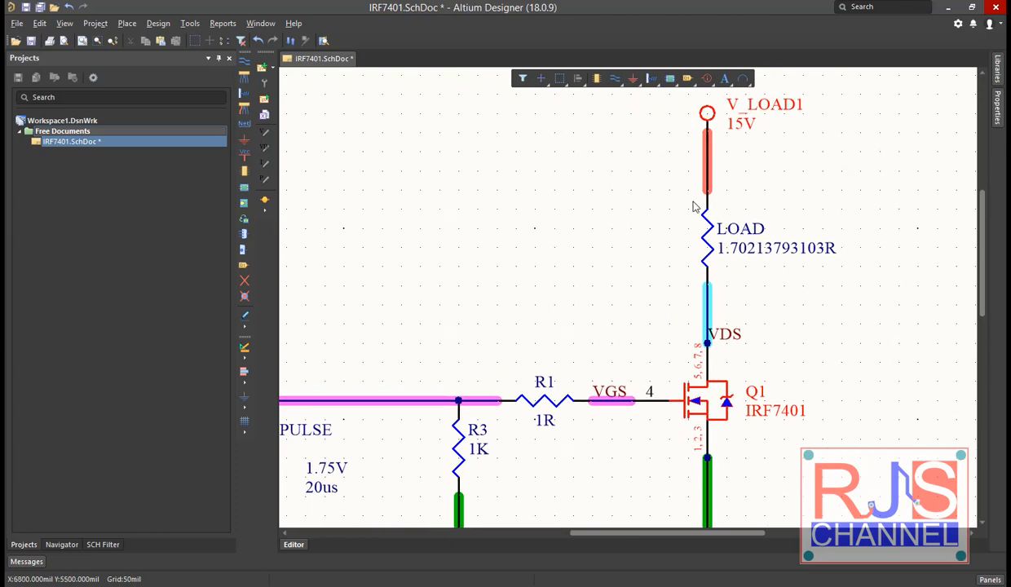
{"action": "scroll", "coordinate": [716, 236], "scroll_direction": "up", "scroll_amount": 2, "text": "ctrl"}
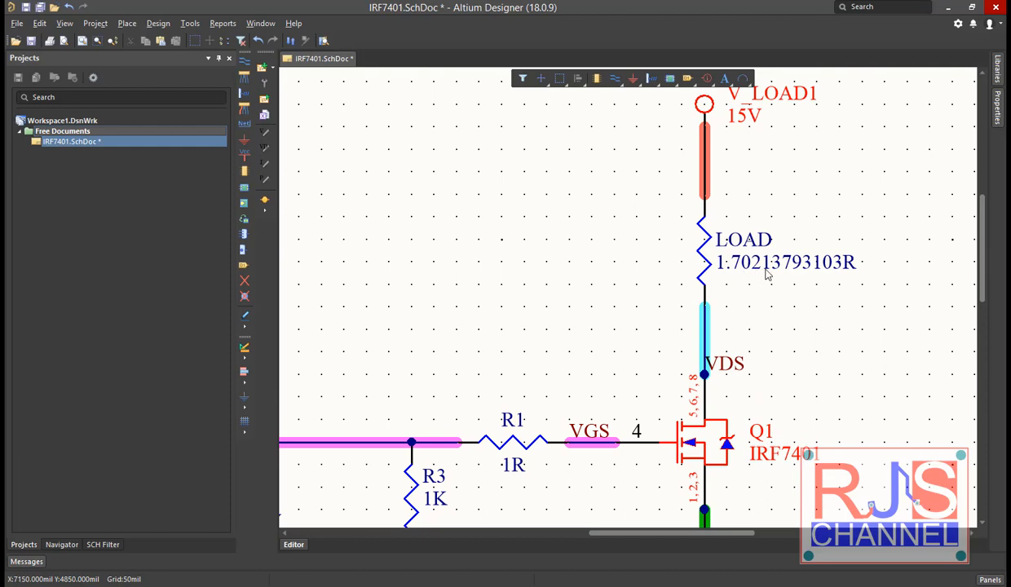
{"action": "scroll", "coordinate": [779, 278], "scroll_direction": "down", "scroll_amount": 2, "text": "ctrl"}
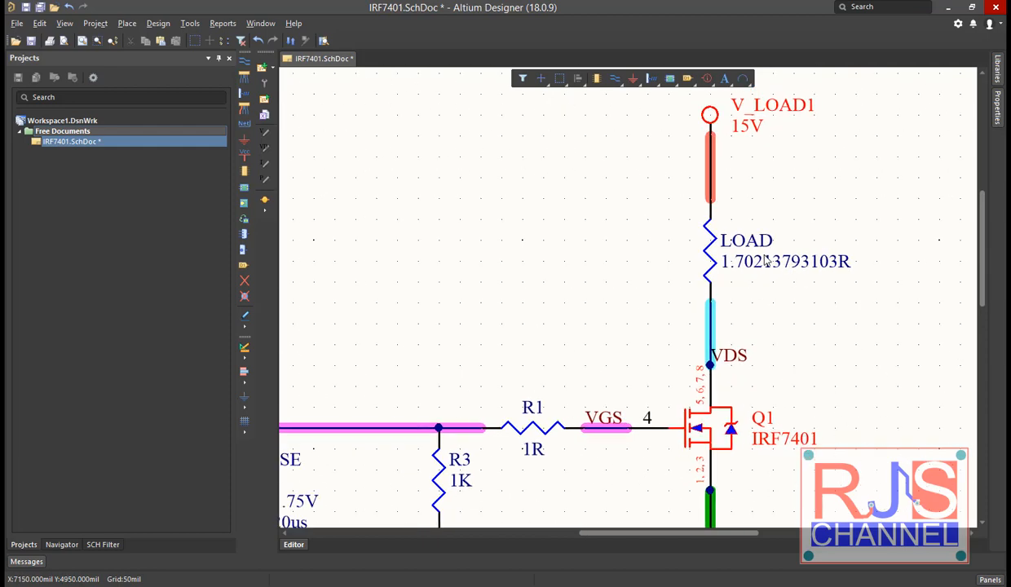
{"action": "scroll", "coordinate": [795, 277], "scroll_direction": "up", "scroll_amount": 2, "text": "ctrl"}
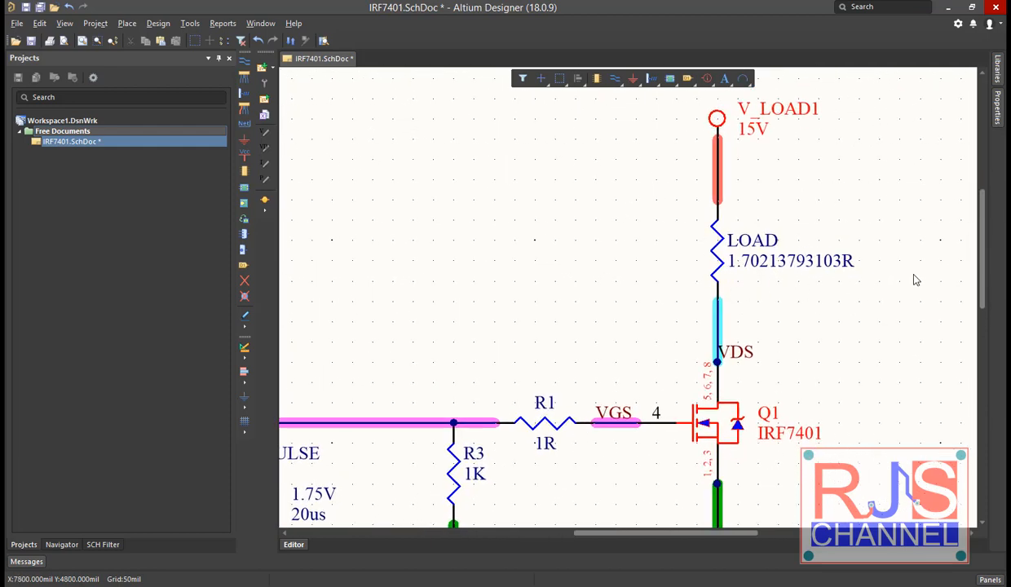
{"action": "scroll", "coordinate": [595, 283], "scroll_direction": "down", "scroll_amount": 3, "text": "ctrl"}
{"action": "scroll", "coordinate": [574, 259], "scroll_direction": "up", "scroll_amount": 1, "text": "ctrl"}
{"action": "scroll", "coordinate": [596, 261], "scroll_direction": "up", "scroll_amount": 1, "text": "ctrl"}
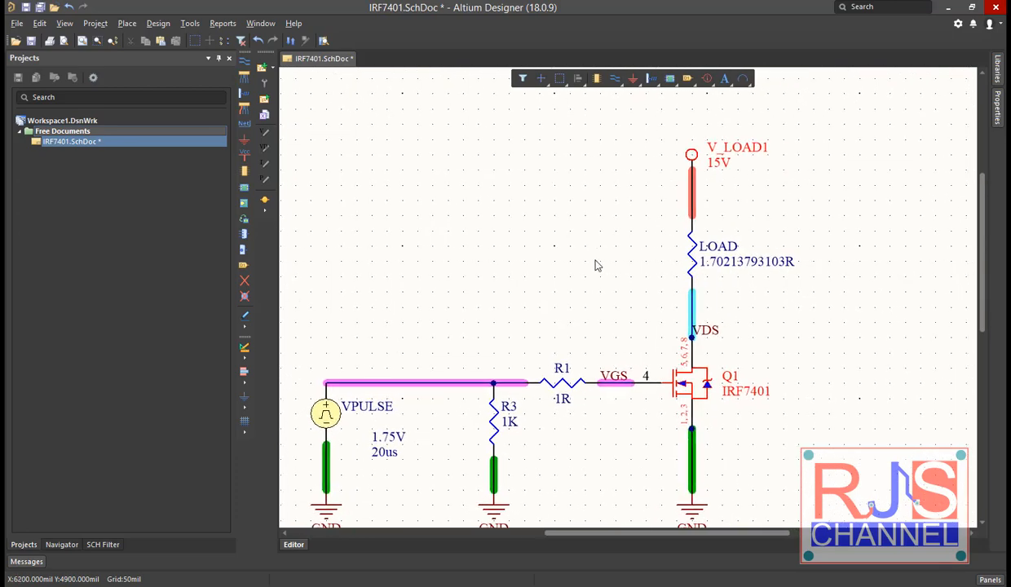
{"action": "right_click_drag", "start_coordinate": [702, 258], "coordinate": [717, 236]}
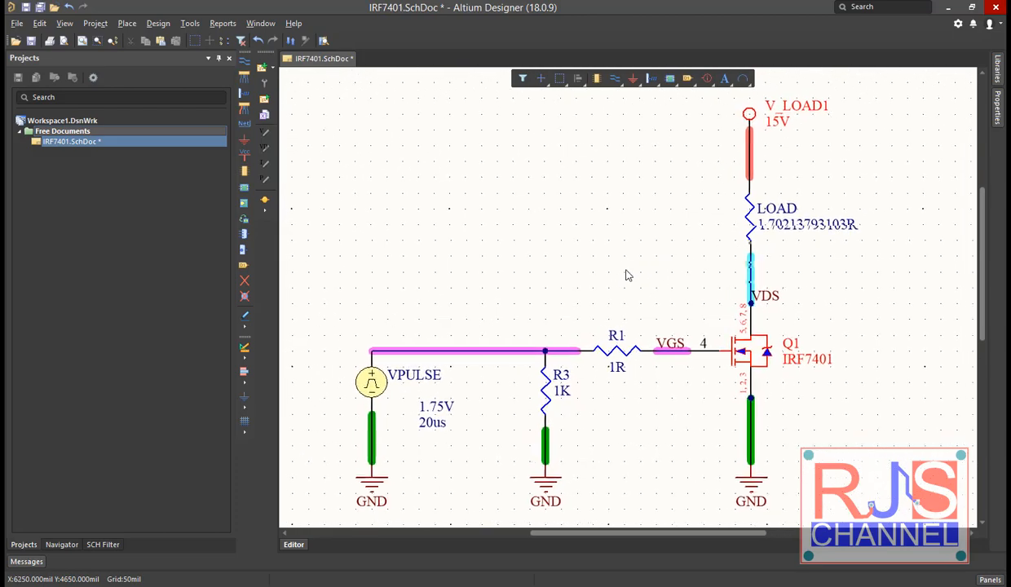
Step: Examine the gate drive circuit from Q1's VGS net through R1 and R3 back to the VPULSE source
{"action": "scroll", "coordinate": [636, 388], "scroll_direction": "up", "scroll_amount": 3, "text": "ctrl"}
{"action": "scroll", "coordinate": [635, 391], "scroll_direction": "up", "scroll_amount": 1, "text": "ctrl"}
{"action": "scroll", "coordinate": [561, 281], "scroll_direction": "up", "scroll_amount": 1, "text": "ctrl"}
{"action": "scroll", "coordinate": [588, 316], "scroll_direction": "down", "scroll_amount": 1, "text": "ctrl"}
{"action": "right_click_drag", "start_coordinate": [624, 338], "coordinate": [575, 260]}
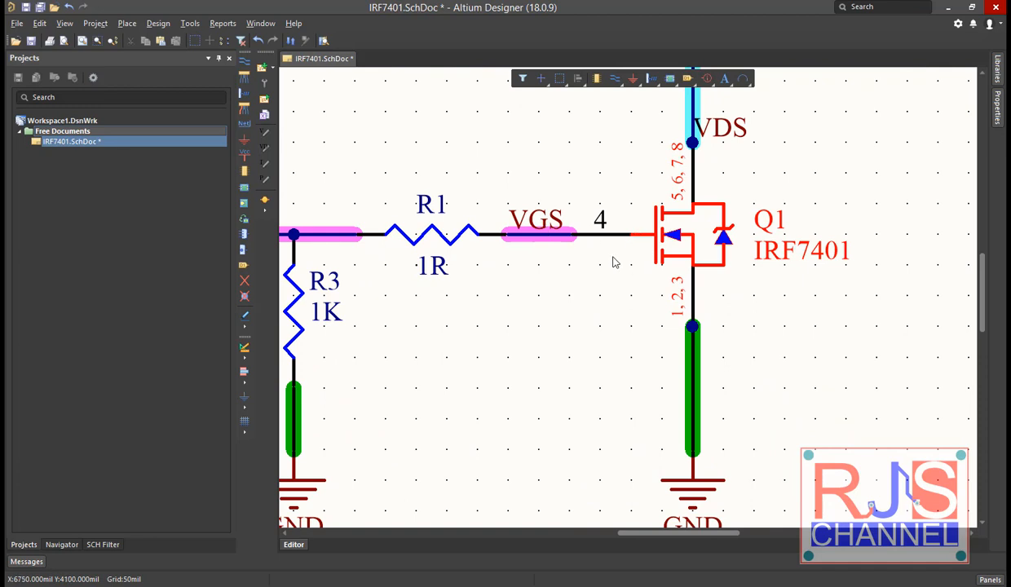
{"action": "right_click_drag", "start_coordinate": [630, 287], "coordinate": [605, 271]}
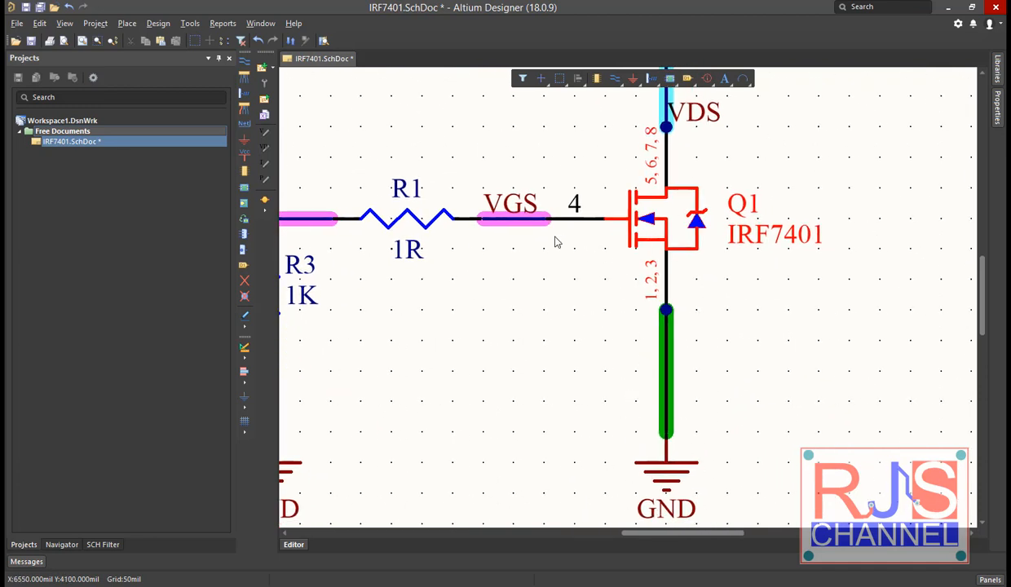
{"action": "right_click_drag", "start_coordinate": [512, 331], "coordinate": [547, 335]}
{"action": "scroll", "coordinate": [547, 334], "scroll_direction": "down", "scroll_amount": 1, "text": "ctrl"}
{"action": "scroll", "coordinate": [547, 334], "scroll_direction": "down", "scroll_amount": 2, "text": "ctrl"}
{"action": "right_click_drag", "start_coordinate": [434, 340], "coordinate": [547, 335]}
{"action": "right_click_drag", "start_coordinate": [339, 336], "coordinate": [553, 348]}
{"action": "scroll", "coordinate": [456, 346], "scroll_direction": "up", "scroll_amount": 1, "text": "ctrl"}
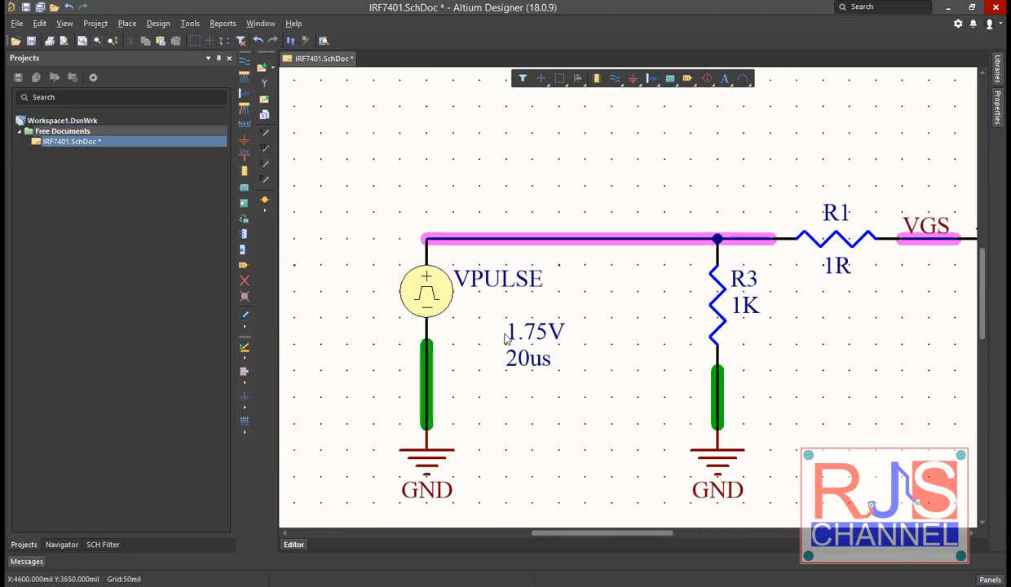
{"action": "scroll", "coordinate": [458, 296], "scroll_direction": "up", "scroll_amount": 1, "text": "ctrl"}
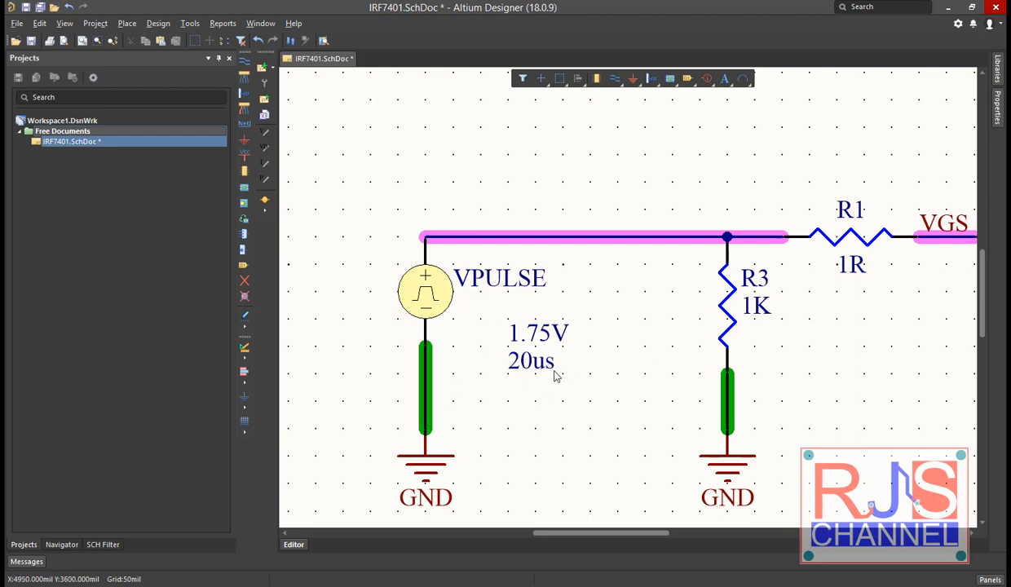
{"action": "scroll", "coordinate": [556, 376], "scroll_direction": "up", "scroll_amount": 1, "text": "ctrl"}
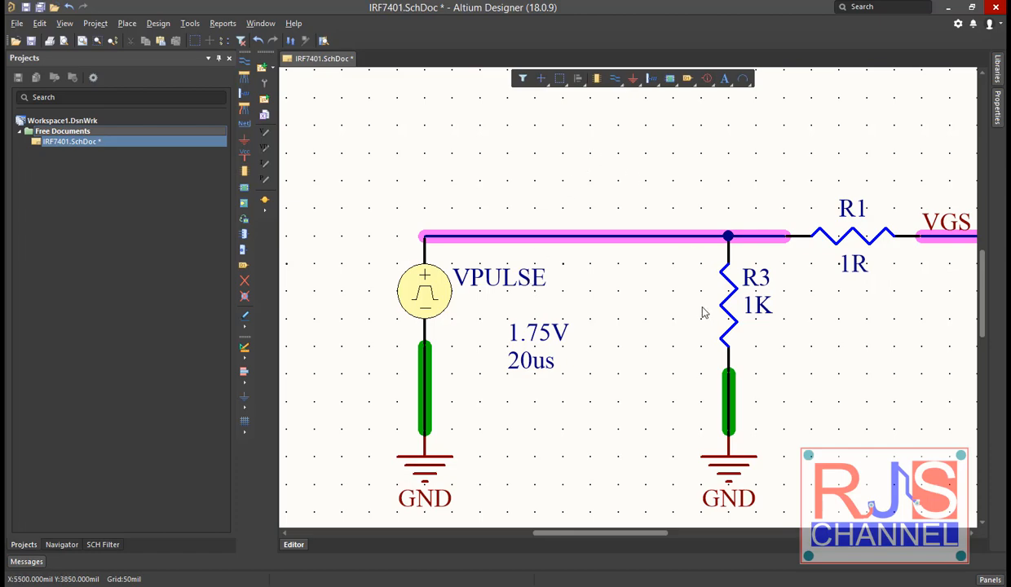
Step: Review the complete test circuit, from the VPULSE source to the MOSFET's load branch
{"action": "scroll", "coordinate": [641, 190], "scroll_direction": "down", "scroll_amount": 1, "text": "ctrl"}
{"action": "scroll", "coordinate": [641, 190], "scroll_direction": "down", "scroll_amount": 5, "text": "ctrl"}
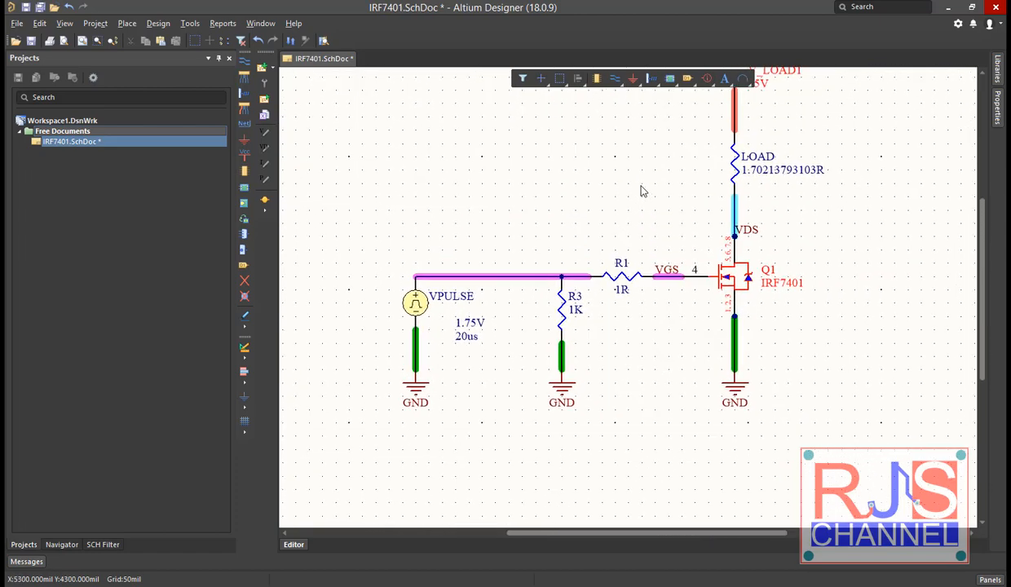
{"action": "scroll", "coordinate": [605, 221], "scroll_direction": "up", "scroll_amount": 1, "text": "ctrl"}
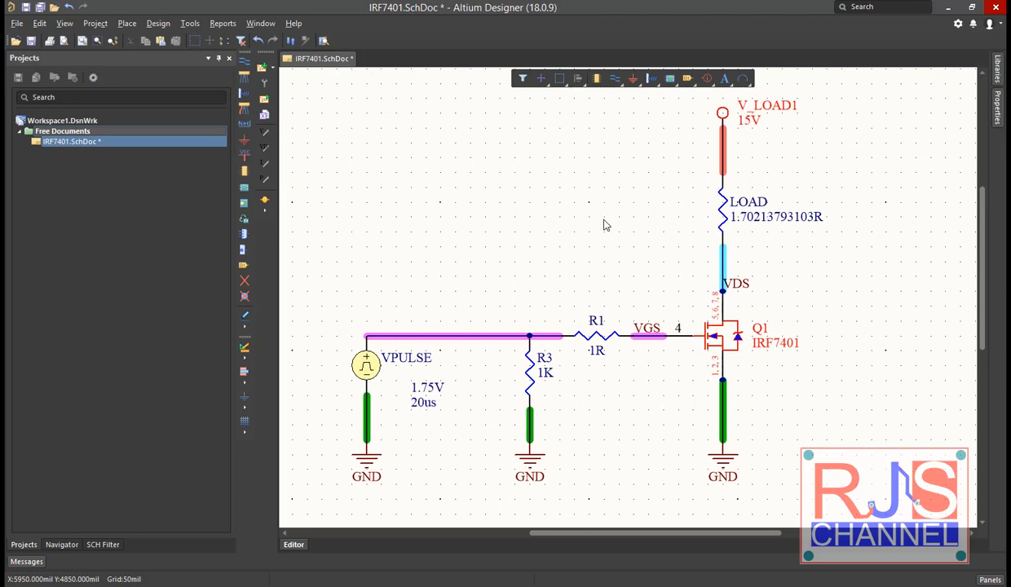
{"action": "right_click_drag", "start_coordinate": [812, 286], "coordinate": [807, 286]}
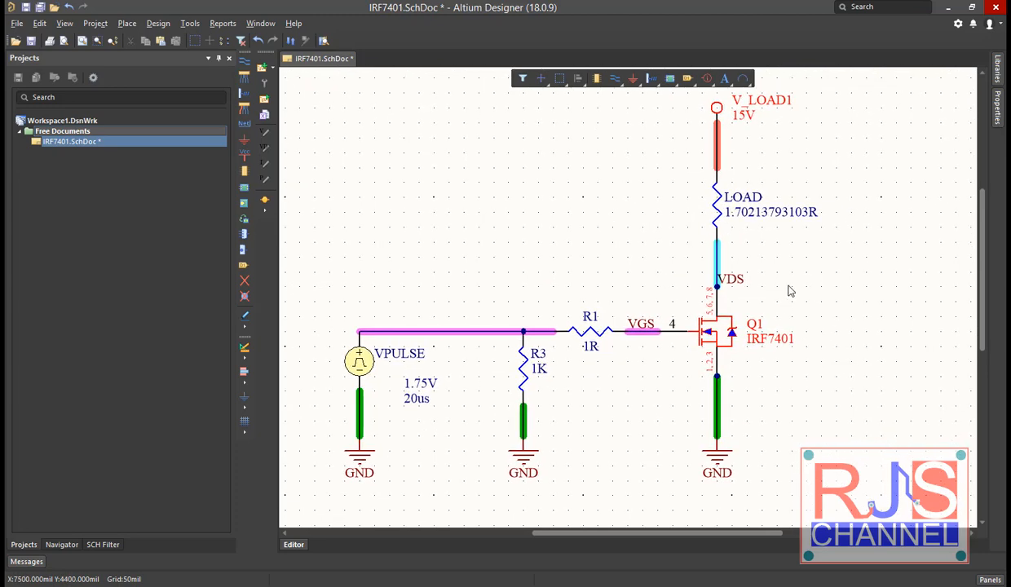
{"action": "scroll", "coordinate": [623, 282], "scroll_direction": "left", "scroll_amount": 1}
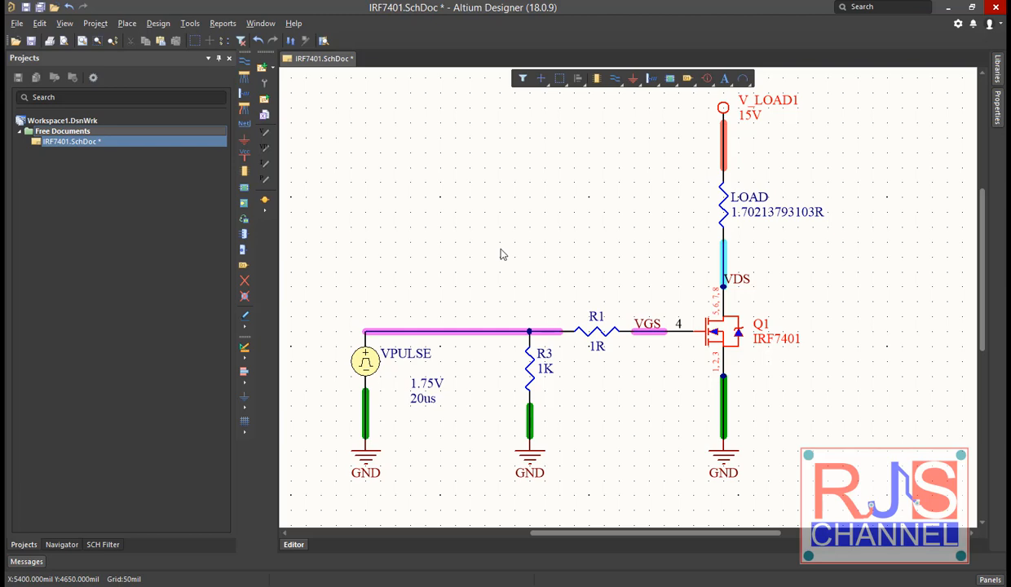
{"action": "scroll", "coordinate": [695, 264], "scroll_direction": "up", "scroll_amount": 2, "text": "ctrl"}
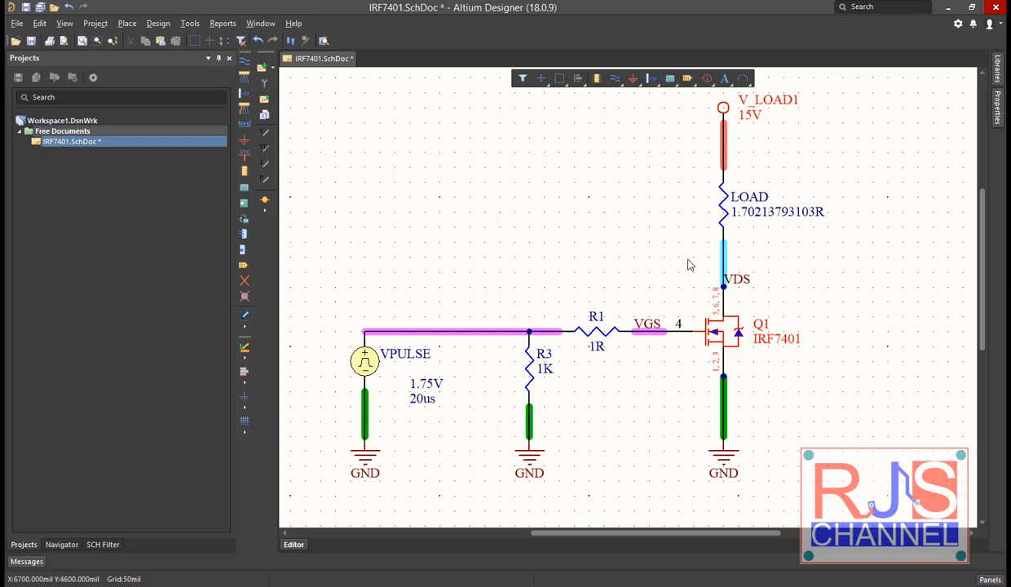
{"action": "scroll", "coordinate": [540, 267], "scroll_direction": "up", "scroll_amount": 2, "text": "ctrl"}
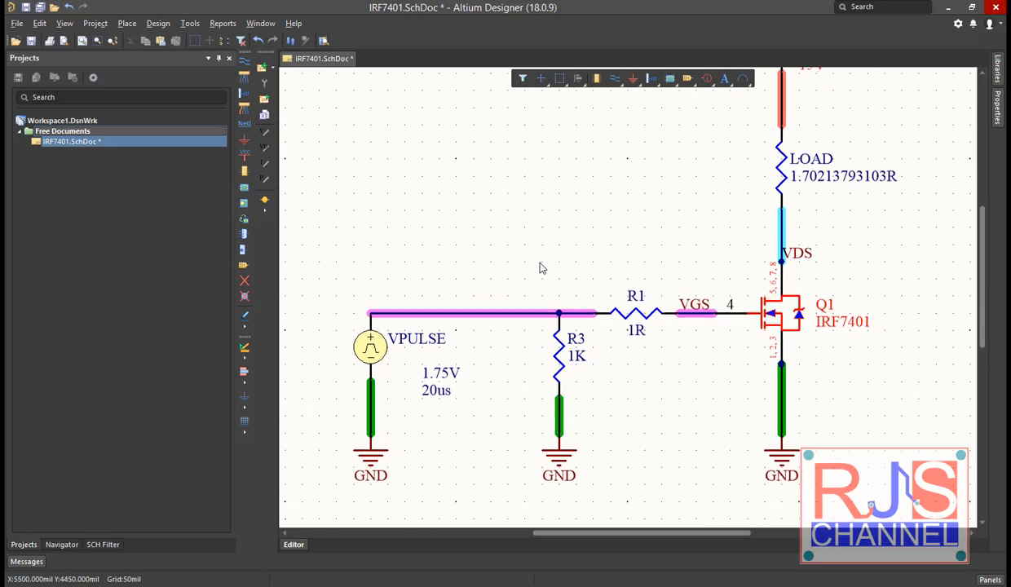
{"action": "scroll", "coordinate": [548, 265], "scroll_direction": "down", "scroll_amount": 3, "text": "ctrl"}
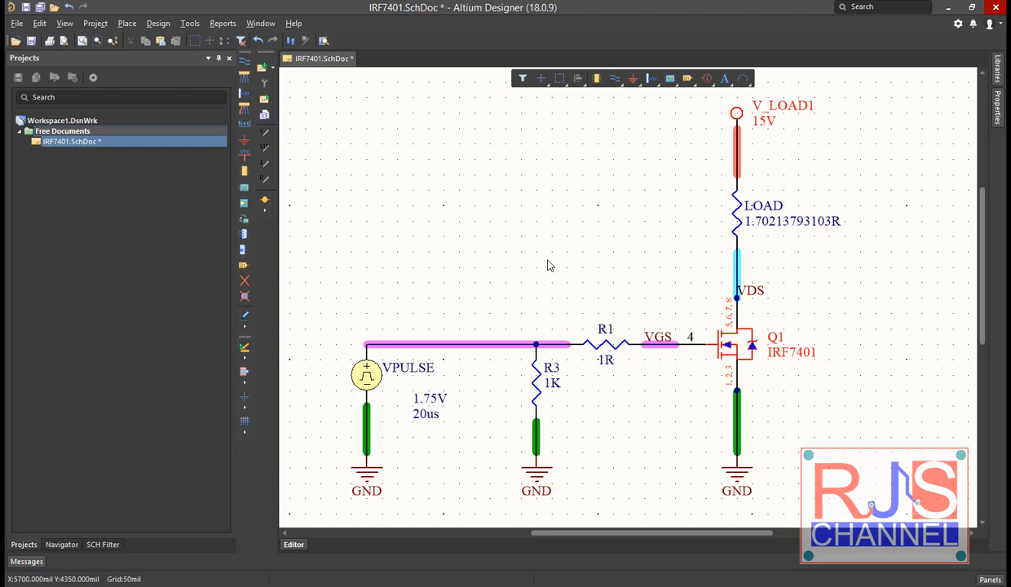
Step: Switch to the IRF7401 datasheet in Adobe Acrobat and examine the maximum ratings and electrical characteristics, including the gate threshold voltage
{"action": "key", "text": "alt+Tab"}
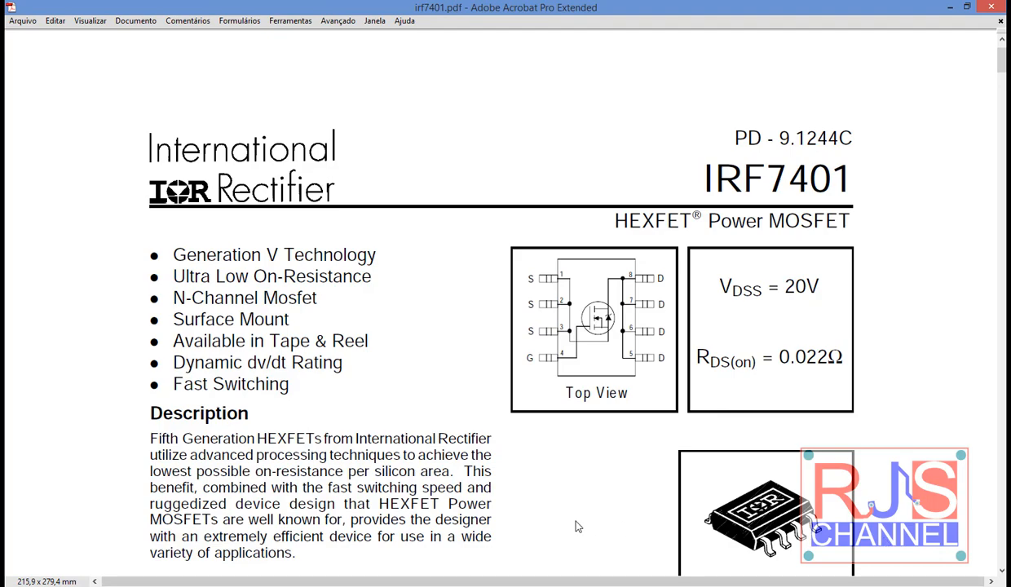
{"action": "scroll", "coordinate": [458, 510], "scroll_direction": "down", "scroll_amount": 15}
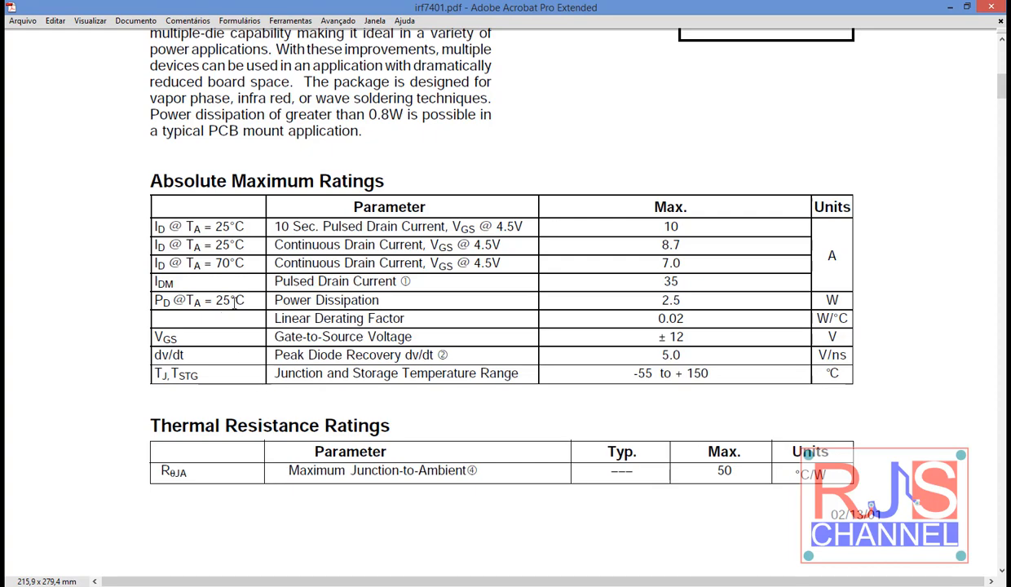
{"action": "scroll", "coordinate": [636, 355], "scroll_direction": "down", "scroll_amount": 15}
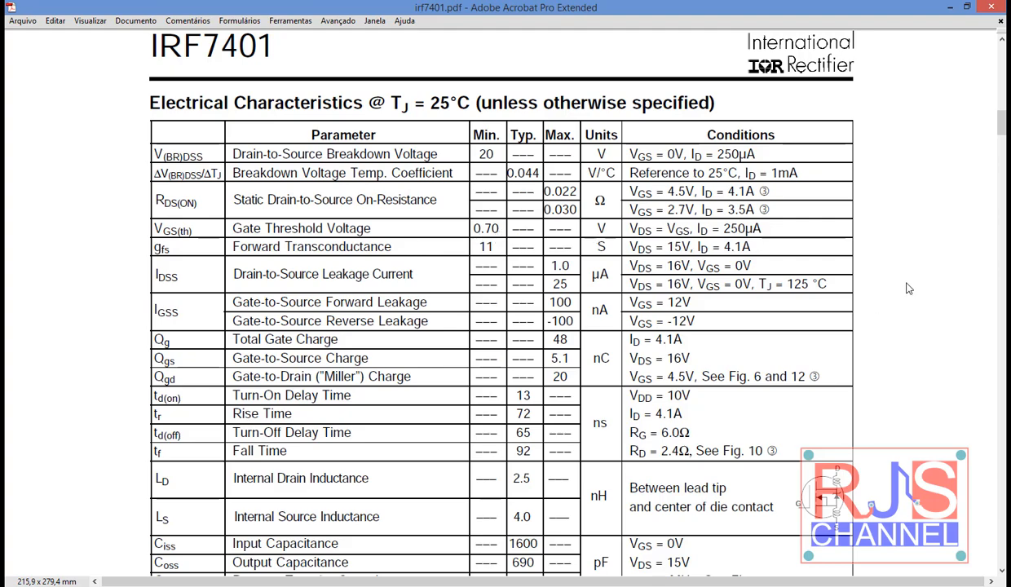
{"action": "scroll", "coordinate": [848, 406], "scroll_direction": "up", "scroll_amount": 10}
{"action": "scroll", "coordinate": [848, 406], "scroll_direction": "up", "scroll_amount": 5}
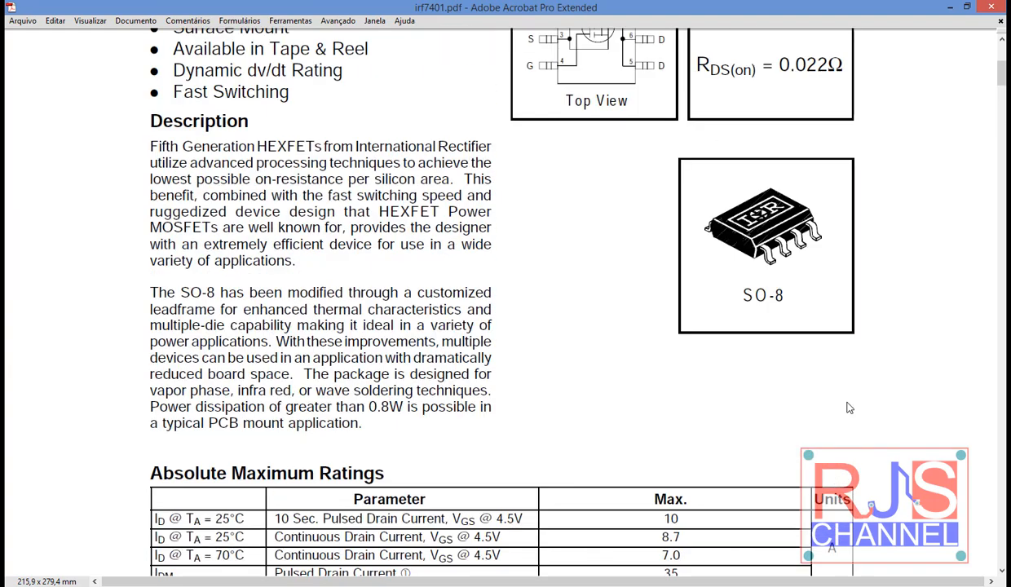
{"action": "scroll", "coordinate": [846, 408], "scroll_direction": "down", "scroll_amount": 15}
{"action": "scroll", "coordinate": [844, 411], "scroll_direction": "down", "scroll_amount": 3}
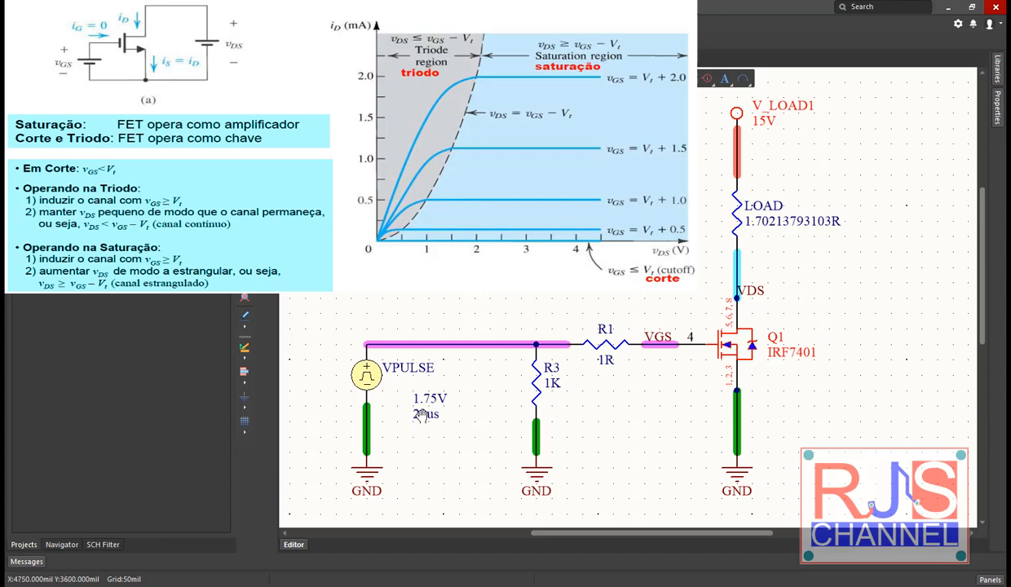
Step: Set the Pulsed Value of the VPULSE source to 0,7V
{"action": "right_click_drag", "start_coordinate": [399, 412], "coordinate": [453, 379]}
{"action": "scroll", "coordinate": [432, 336], "scroll_direction": "up", "scroll_amount": 4, "text": "ctrl"}
{"action": "scroll", "coordinate": [636, 397], "scroll_direction": "down", "scroll_amount": 1}
{"action": "scroll", "coordinate": [604, 360], "scroll_direction": "down", "scroll_amount": 1, "text": "ctrl"}
{"action": "scroll", "coordinate": [547, 362], "scroll_direction": "down", "scroll_amount": 1}
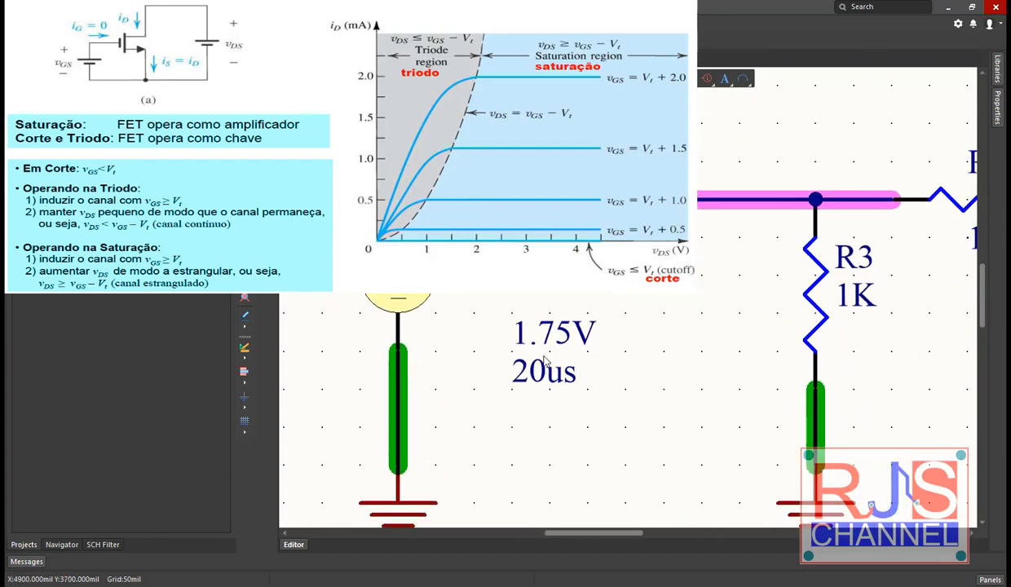
{"action": "double_click", "coordinate": [542, 340]}
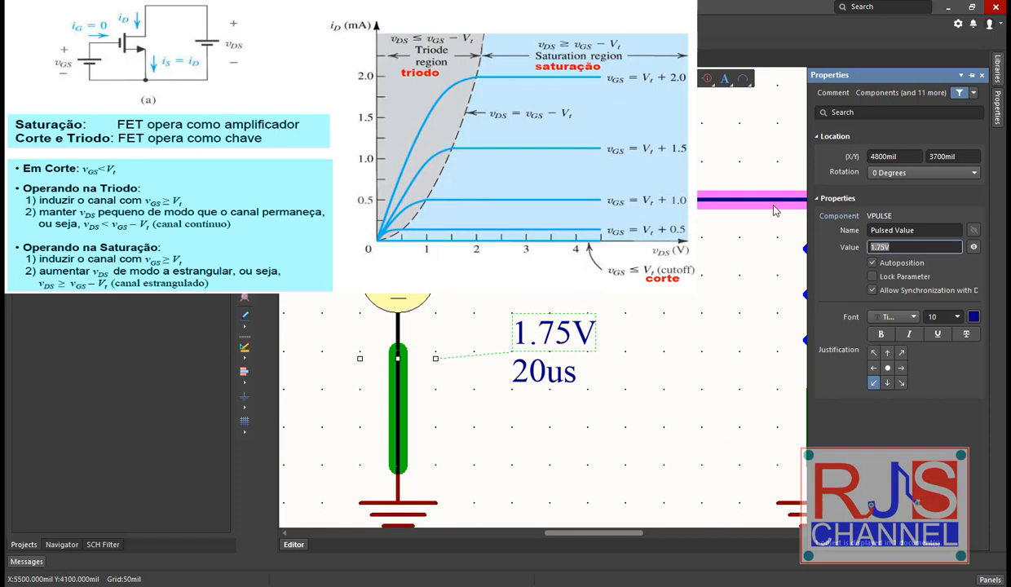
{"action": "left_click", "coordinate": [882, 247]}
{"action": "key", "text": "BackSpace"}
{"action": "key", "text": "BackSpace"}
{"action": "key", "text": "BackSpace"}
{"action": "key", "text": "BackSpace"}
{"action": "type", "text": "0,7"}
{"action": "left_click", "coordinate": [684, 367]}
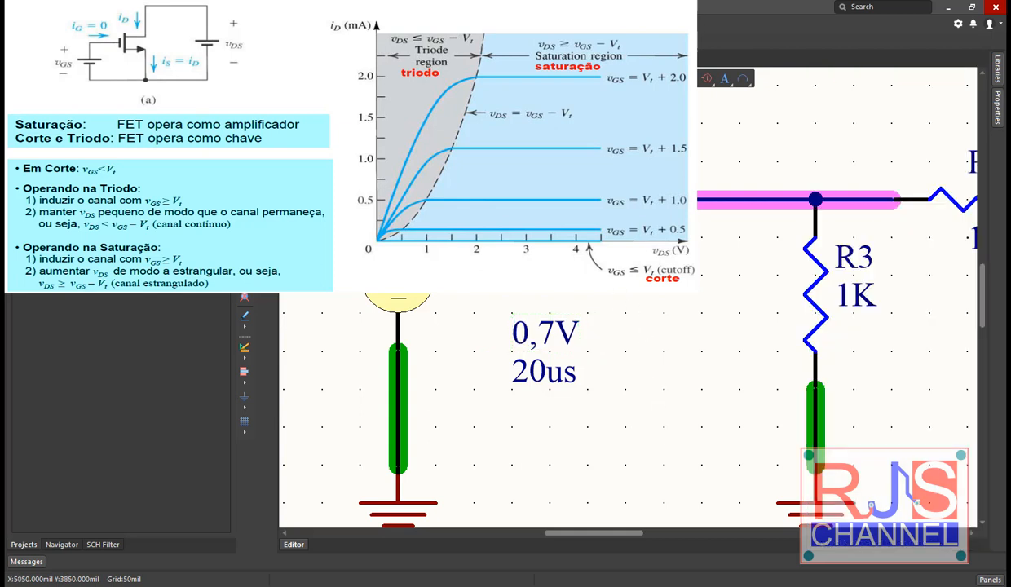
Step: Change the VPULSE source's Pulsed Value to 0.7V, with a point as the decimal separator
{"action": "double_click", "coordinate": [546, 352]}
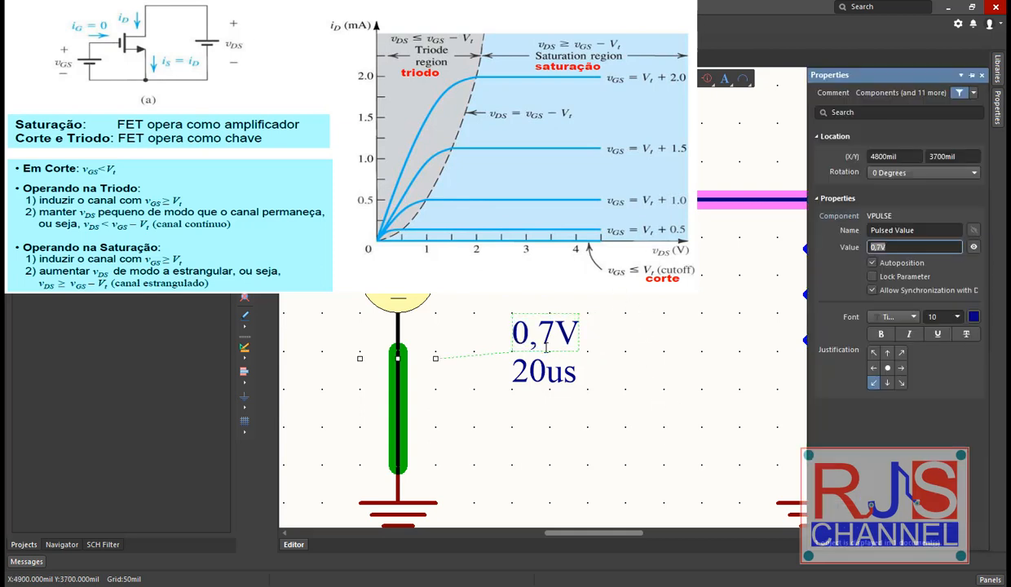
{"action": "left_click", "coordinate": [877, 247]}
{"action": "left_click", "coordinate": [566, 442]}
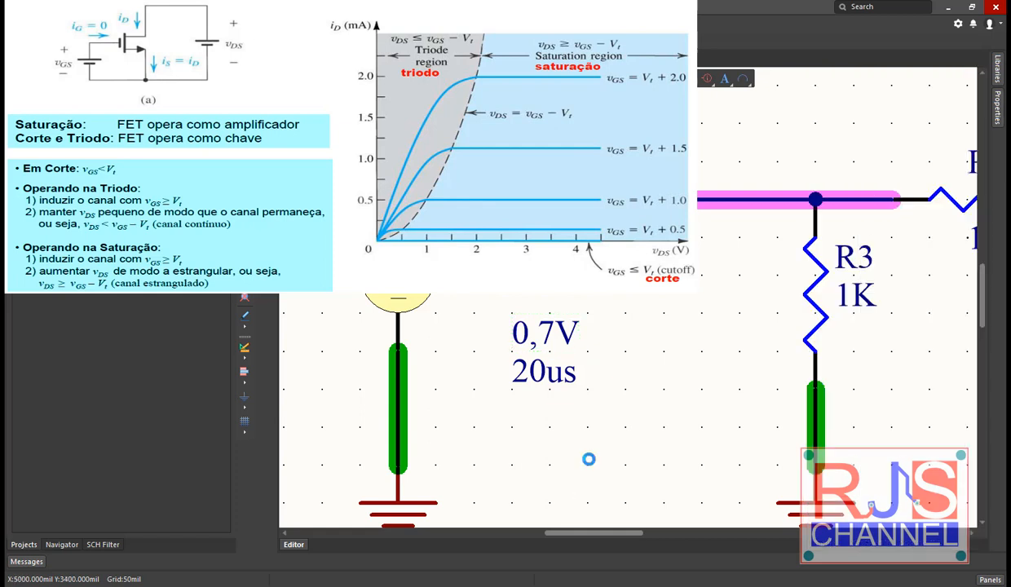
{"action": "left_click", "coordinate": [540, 331]}
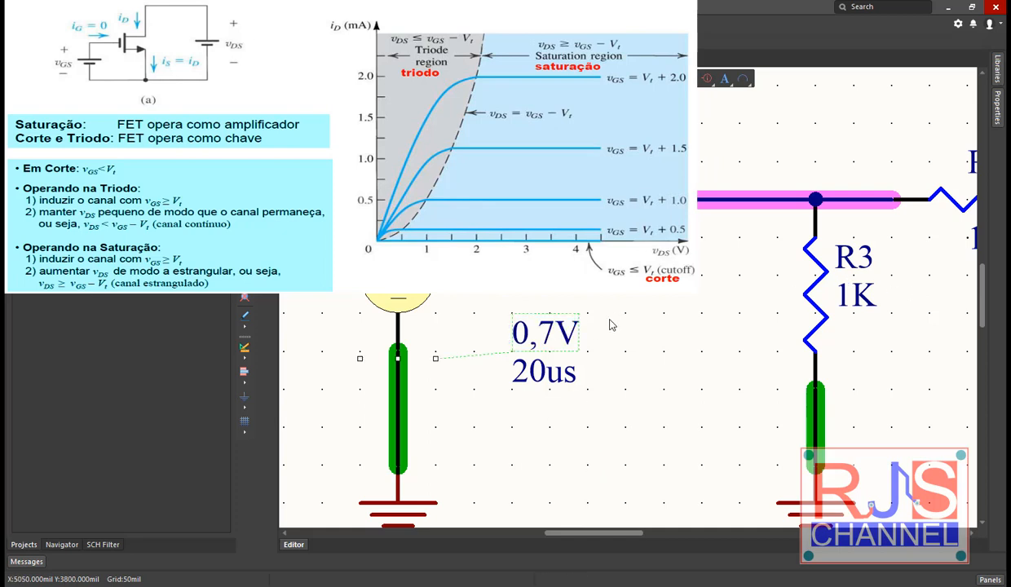
{"action": "left_click", "coordinate": [534, 334]}
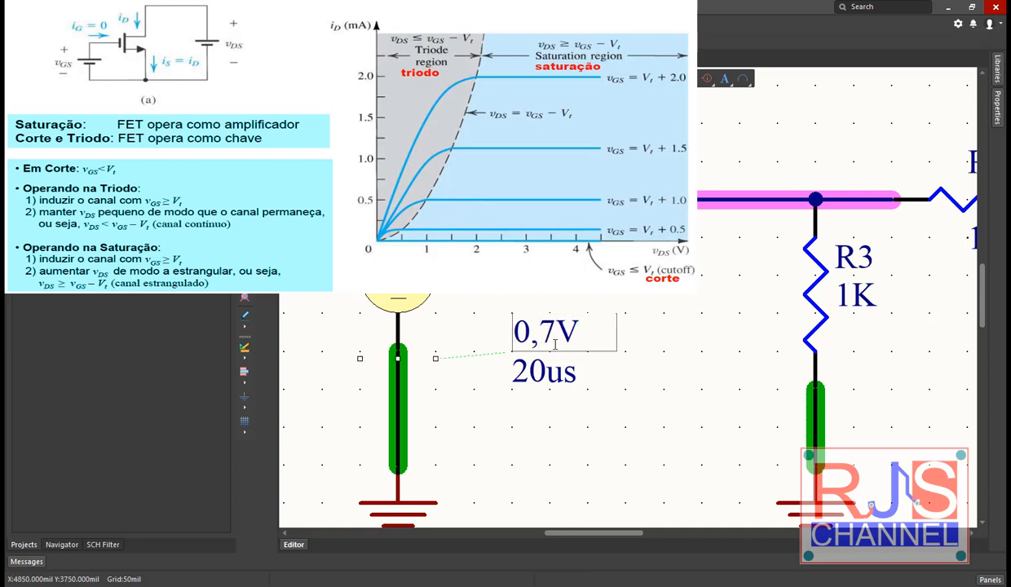
{"action": "key", "text": "BackSpace"}
{"action": "type", "text": "."}
{"action": "left_click", "coordinate": [676, 323]}
{"action": "left_click", "coordinate": [676, 315]}
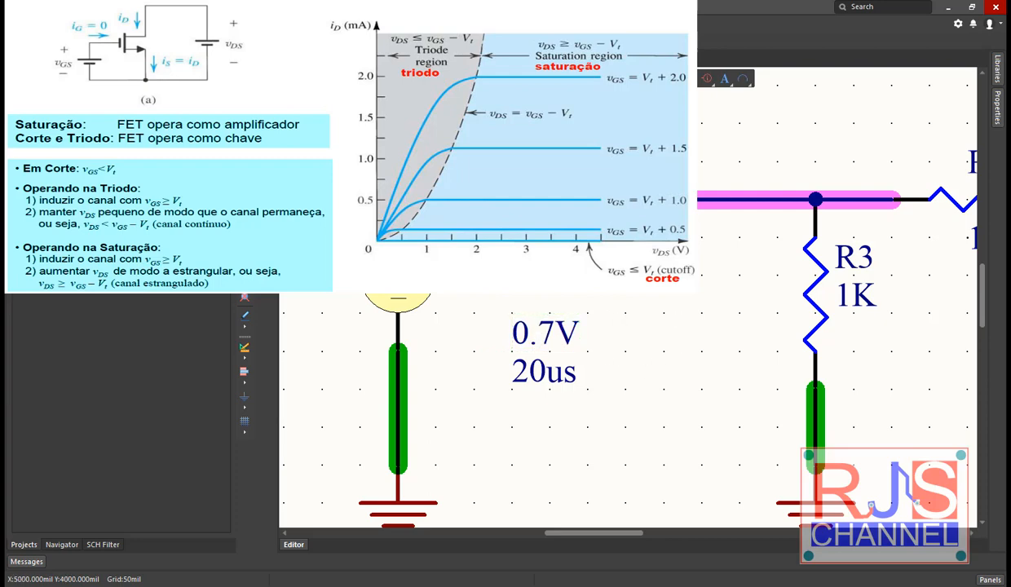
Step: Place voltage probes on the VGS net beside R1 and on the VDS net just below the LOAD resistor
{"action": "scroll", "coordinate": [614, 267], "scroll_direction": "down", "scroll_amount": 1, "text": "ctrl"}
{"action": "scroll", "coordinate": [616, 262], "scroll_direction": "down", "scroll_amount": 1, "text": "ctrl"}
{"action": "right_click_drag", "start_coordinate": [726, 167], "coordinate": [560, 212]}
{"action": "scroll", "coordinate": [576, 210], "scroll_direction": "down", "scroll_amount": 3, "text": "ctrl"}
{"action": "right_click_drag", "start_coordinate": [662, 76], "coordinate": [635, 162]}
{"action": "scroll", "coordinate": [642, 110], "scroll_direction": "down", "scroll_amount": 1, "text": "ctrl"}
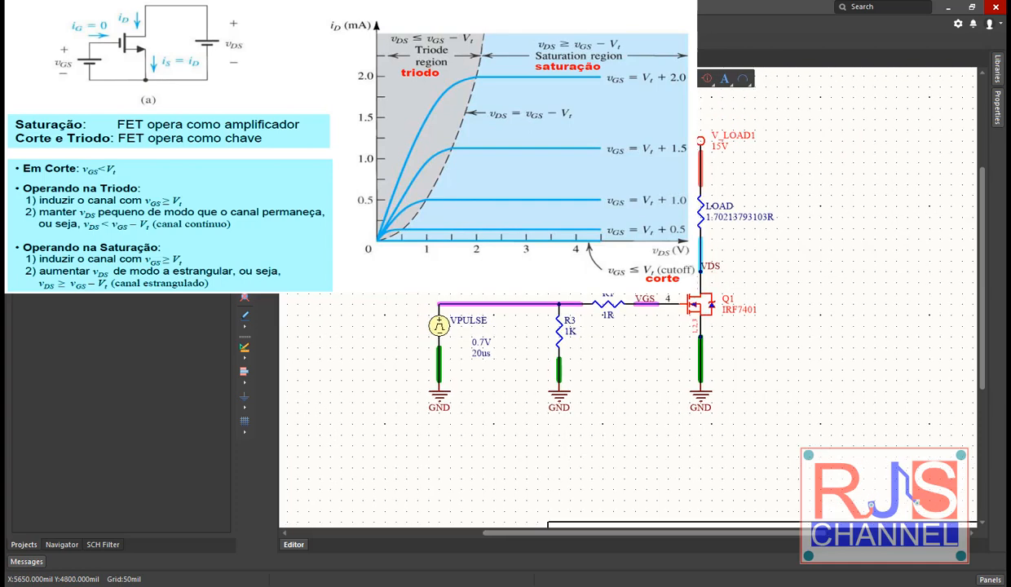
{"action": "scroll", "coordinate": [631, 286], "scroll_direction": "up", "scroll_amount": 2, "text": "ctrl"}
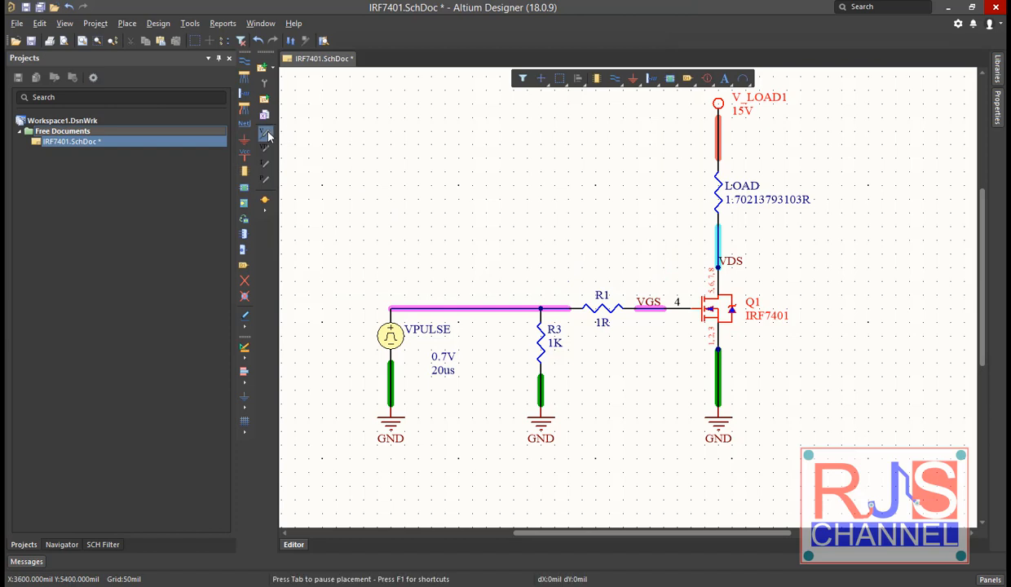
{"action": "left_click", "coordinate": [263, 131]}
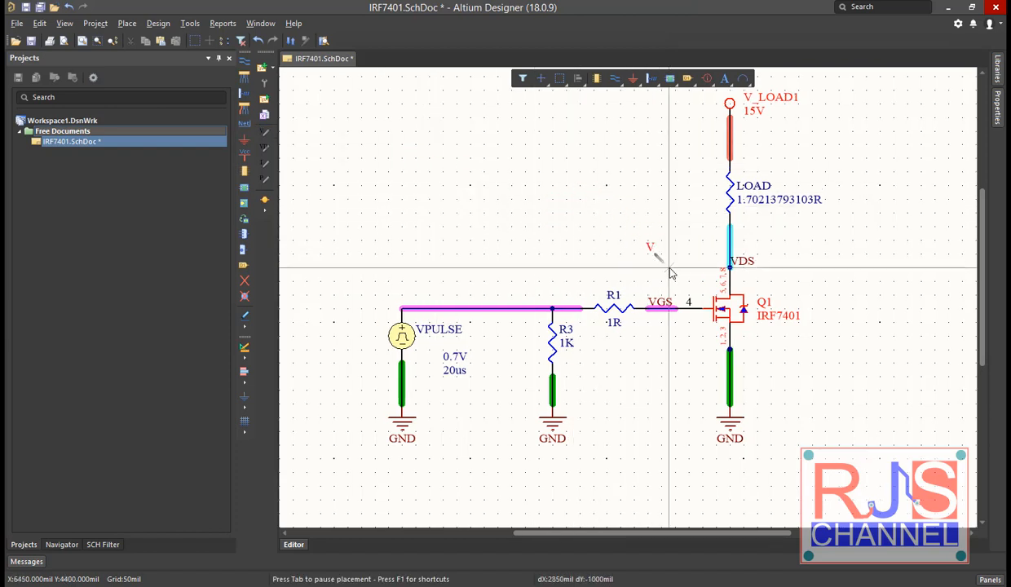
{"action": "left_click", "coordinate": [648, 310]}
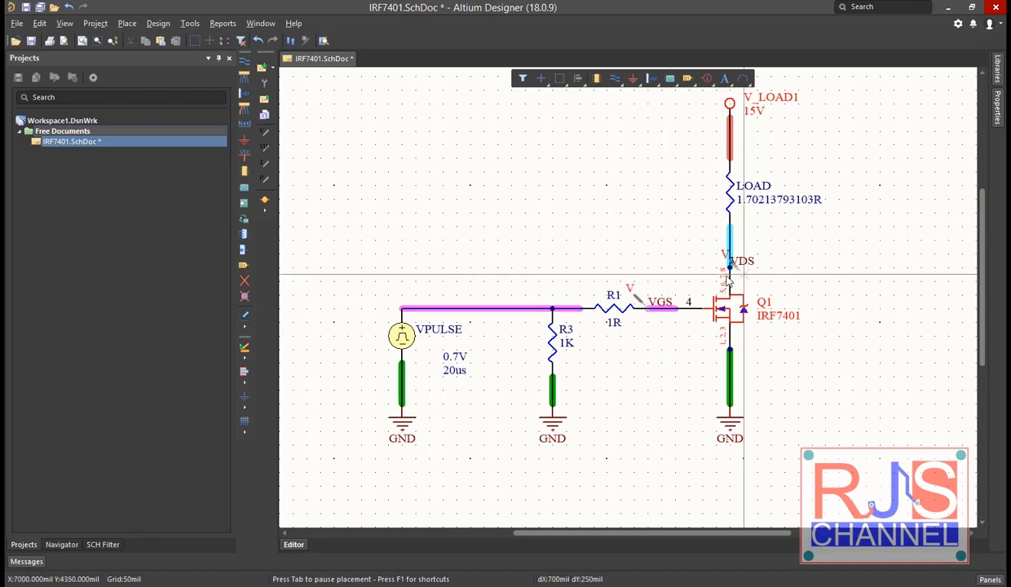
{"action": "left_click", "coordinate": [724, 220]}
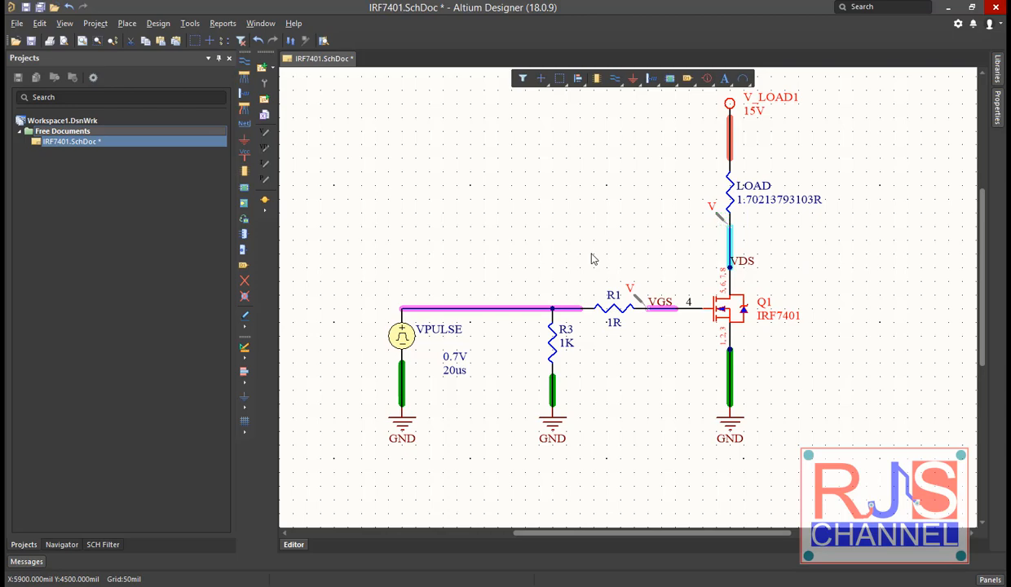
Step: Place a current probe on the wire between V_LOAD1 and the LOAD resistor
{"action": "scroll", "coordinate": [593, 258], "scroll_direction": "down", "scroll_amount": 1, "text": "ctrl"}
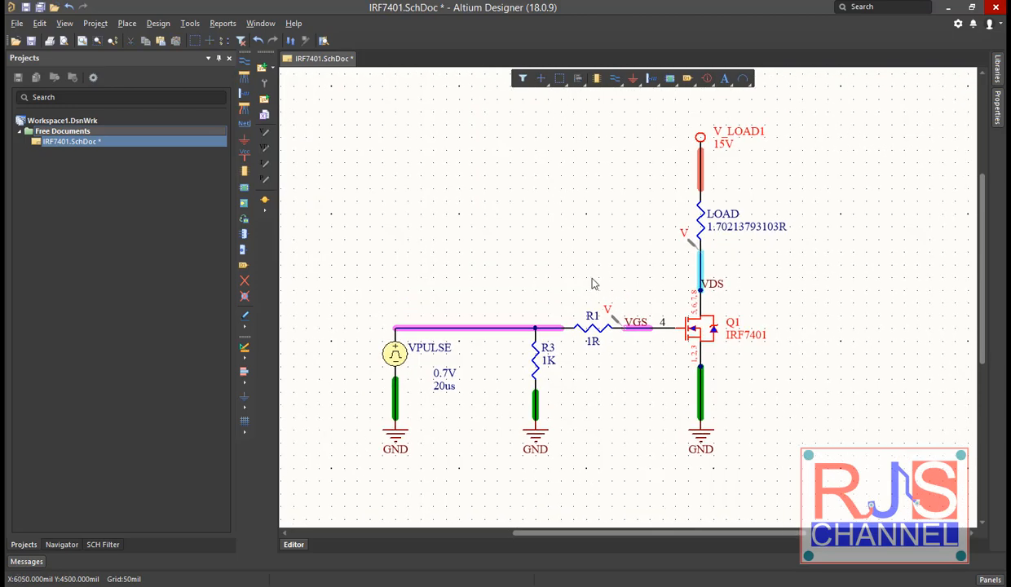
{"action": "scroll", "coordinate": [718, 233], "scroll_direction": "up", "scroll_amount": 3, "text": "ctrl"}
{"action": "scroll", "coordinate": [718, 232], "scroll_direction": "down", "scroll_amount": 2, "text": "ctrl"}
{"action": "scroll", "coordinate": [532, 210], "scroll_direction": "down", "scroll_amount": 1, "text": "ctrl"}
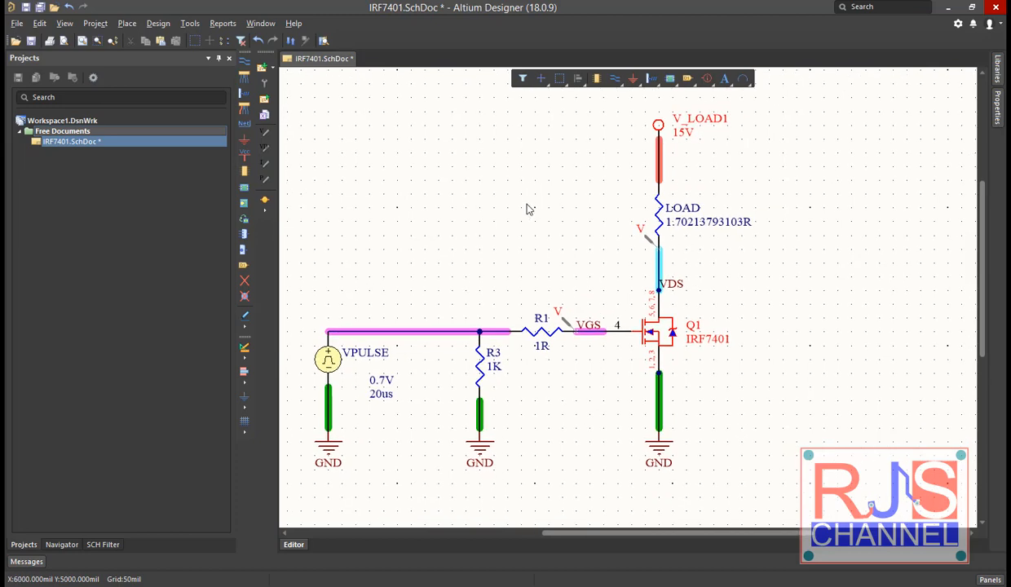
{"action": "left_click", "coordinate": [267, 169]}
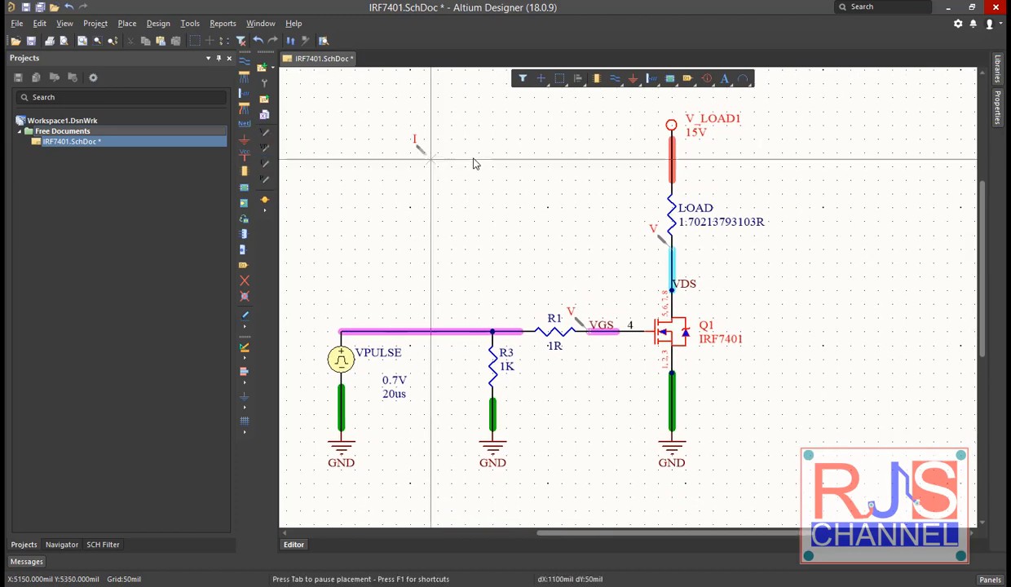
{"action": "left_click", "coordinate": [667, 181]}
{"action": "right_click", "coordinate": [661, 184]}
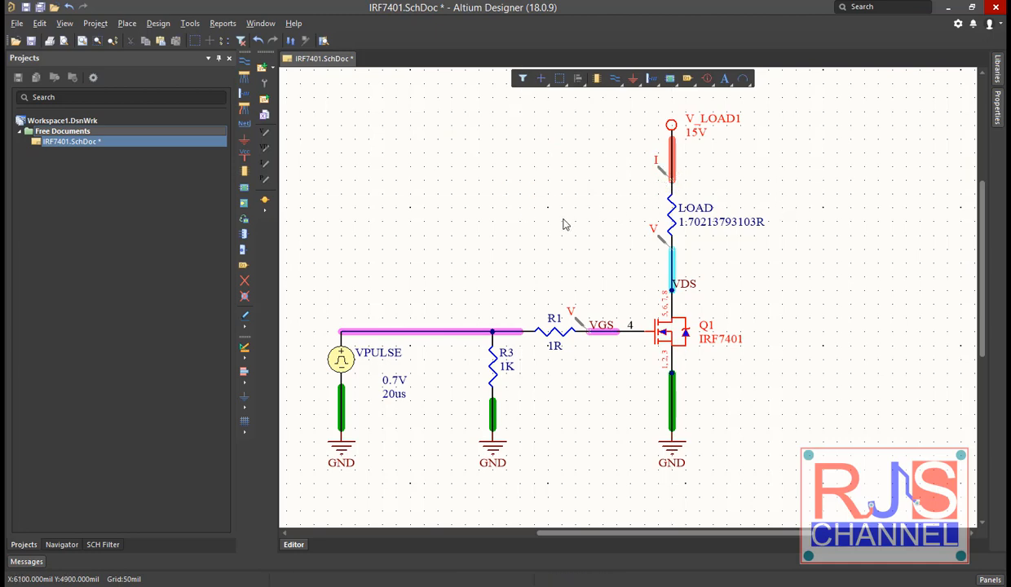
Step: Examine the probed VGS and VDS nets around Q1 and the load branch up to the V_LOAD1 supply
{"action": "scroll", "coordinate": [566, 349], "scroll_direction": "up", "scroll_amount": 3, "text": "ctrl"}
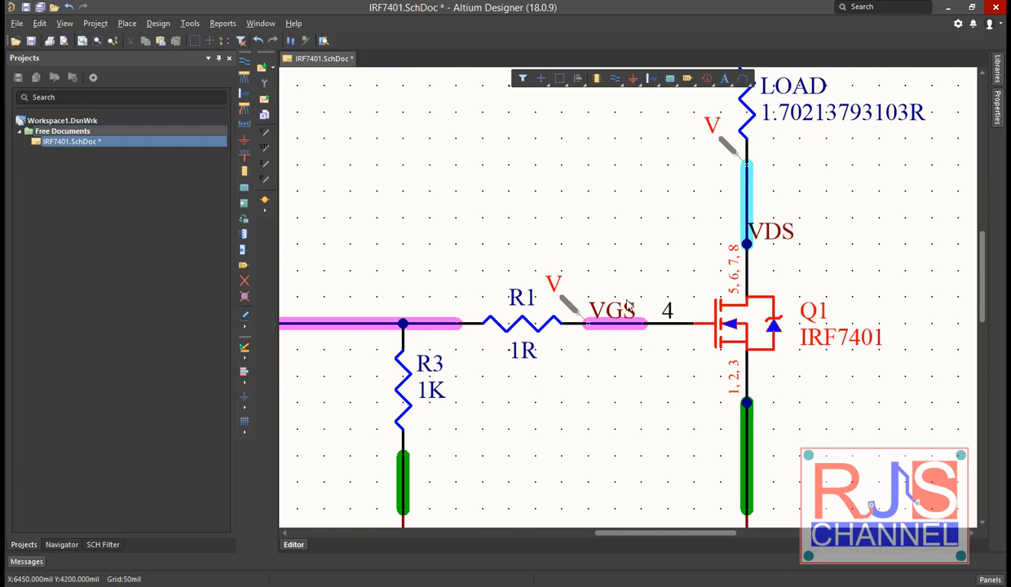
{"action": "right_click_drag", "start_coordinate": [635, 259], "coordinate": [585, 338]}
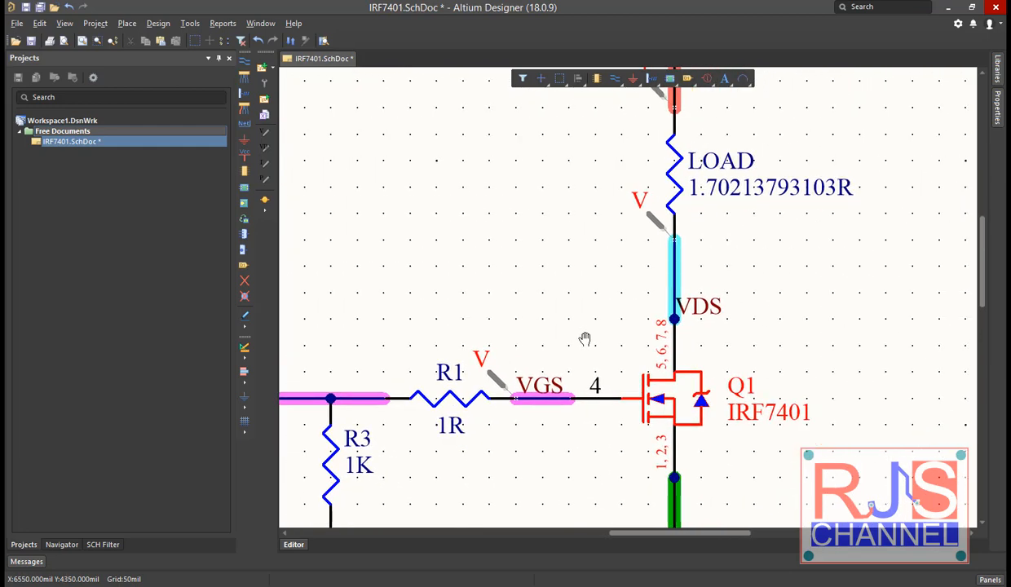
{"action": "scroll", "coordinate": [575, 255], "scroll_direction": "down", "scroll_amount": 2, "text": "ctrl"}
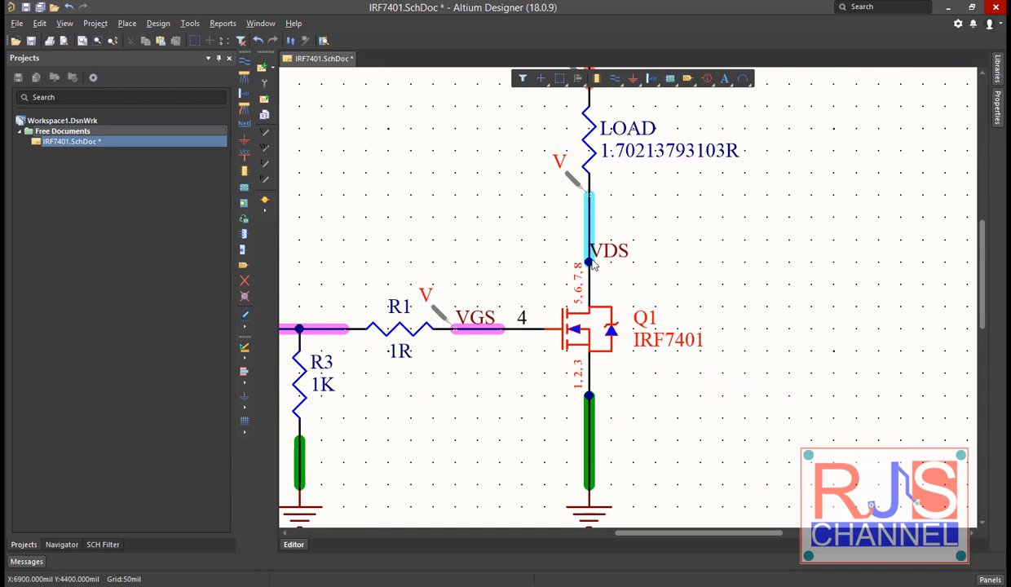
{"action": "scroll", "coordinate": [530, 261], "scroll_direction": "up", "scroll_amount": 3}
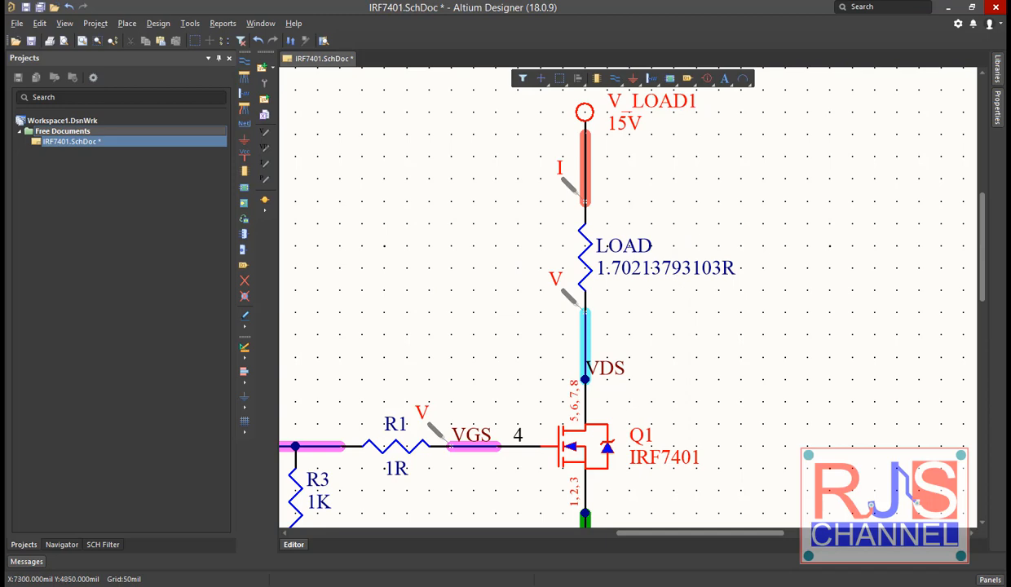
{"action": "scroll", "coordinate": [614, 282], "scroll_direction": "up", "scroll_amount": 2, "text": "ctrl"}
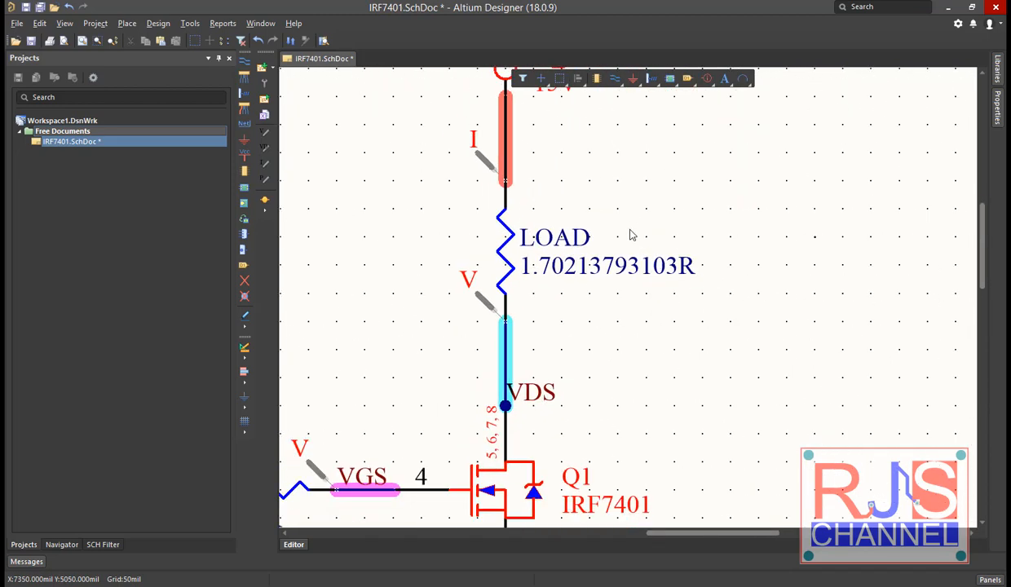
{"action": "right_click_drag", "start_coordinate": [538, 257], "coordinate": [494, 322]}
{"action": "scroll", "coordinate": [603, 256], "scroll_direction": "down", "scroll_amount": 2, "text": "ctrl"}
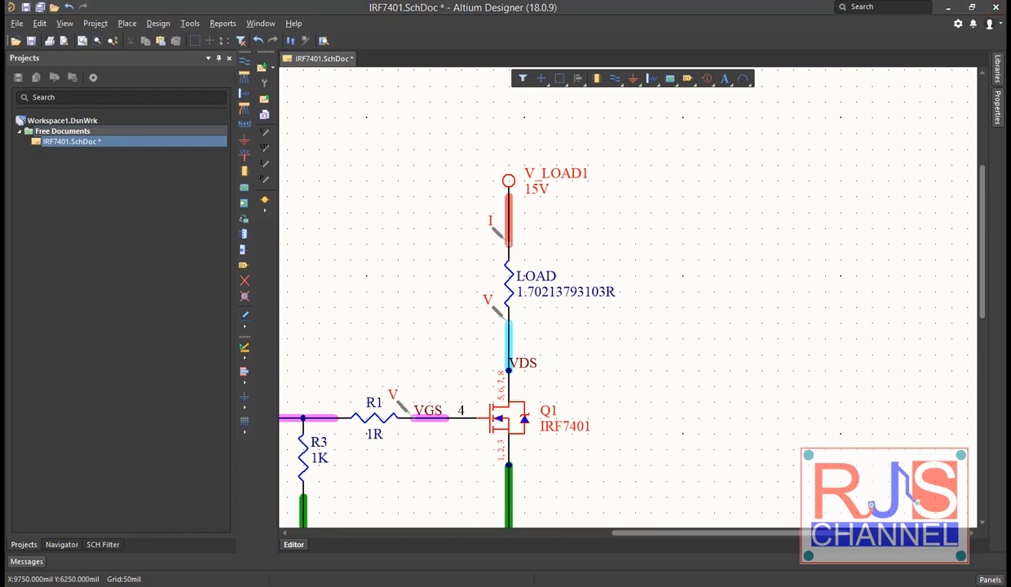
Step: Bring up the HP 50g calculator, turn it on and enter the 15 V load voltage on the stack
{"action": "left_click_drag", "start_coordinate": [1009, 130], "coordinate": [831, 85]}
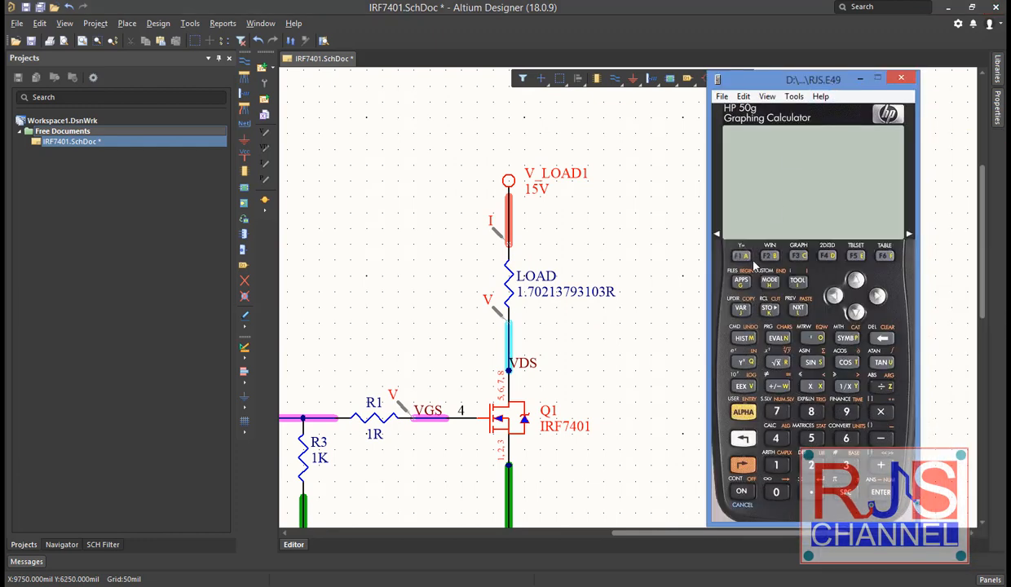
{"action": "left_click", "coordinate": [743, 492]}
{"action": "left_click", "coordinate": [881, 340]}
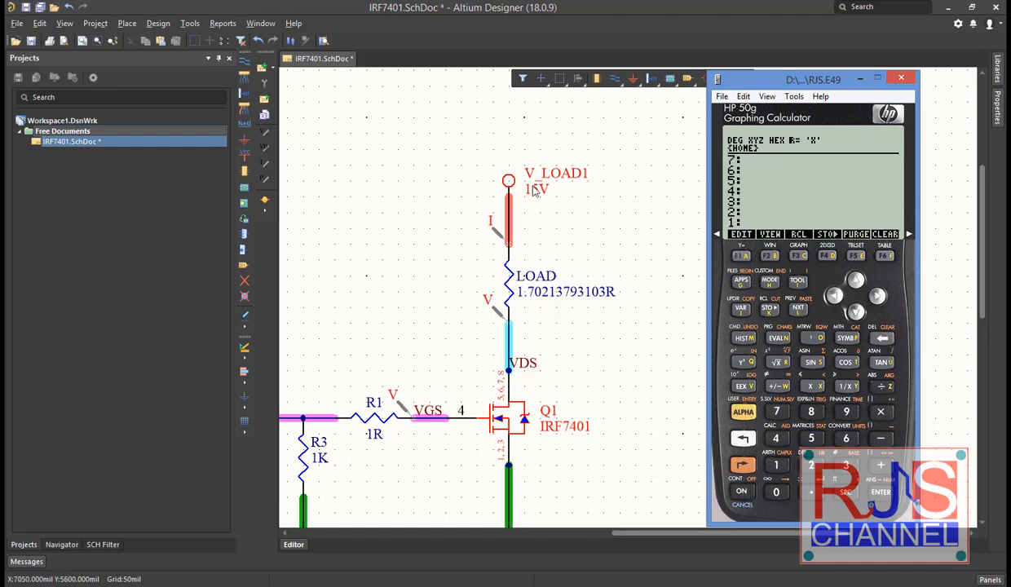
{"action": "left_click", "coordinate": [776, 467]}
{"action": "left_click", "coordinate": [810, 442]}
{"action": "left_click", "coordinate": [880, 492]}
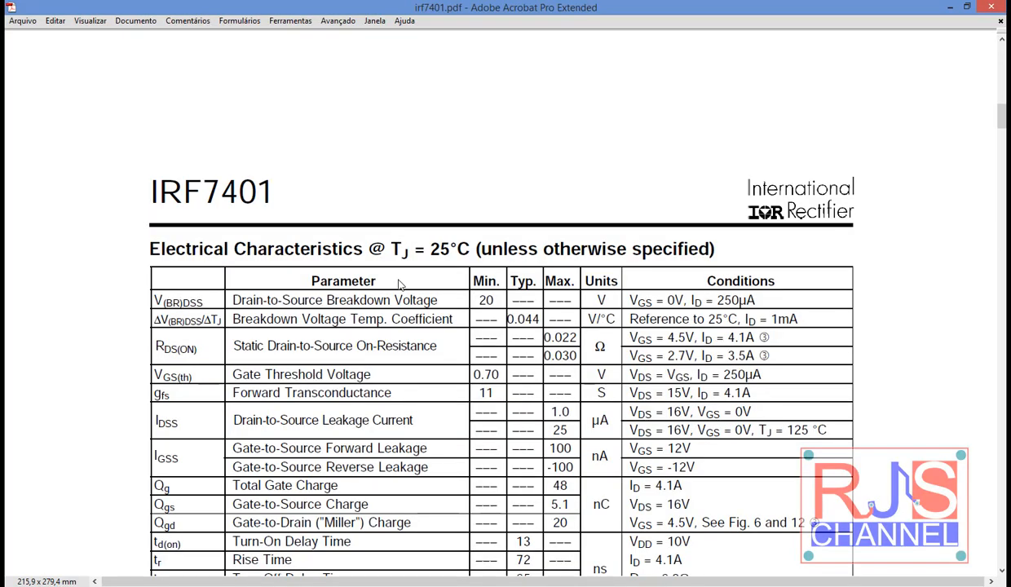
Step: Look up the continuous drain current at 25°C in the absolute maximum ratings of the IRF7401 datasheet in Adobe Acrobat
{"action": "scroll", "coordinate": [542, 302], "scroll_direction": "up", "scroll_amount": 15}
{"action": "scroll", "coordinate": [607, 263], "scroll_direction": "down", "scroll_amount": 3}
{"action": "left_click_drag", "start_coordinate": [685, 319], "coordinate": [659, 323]}
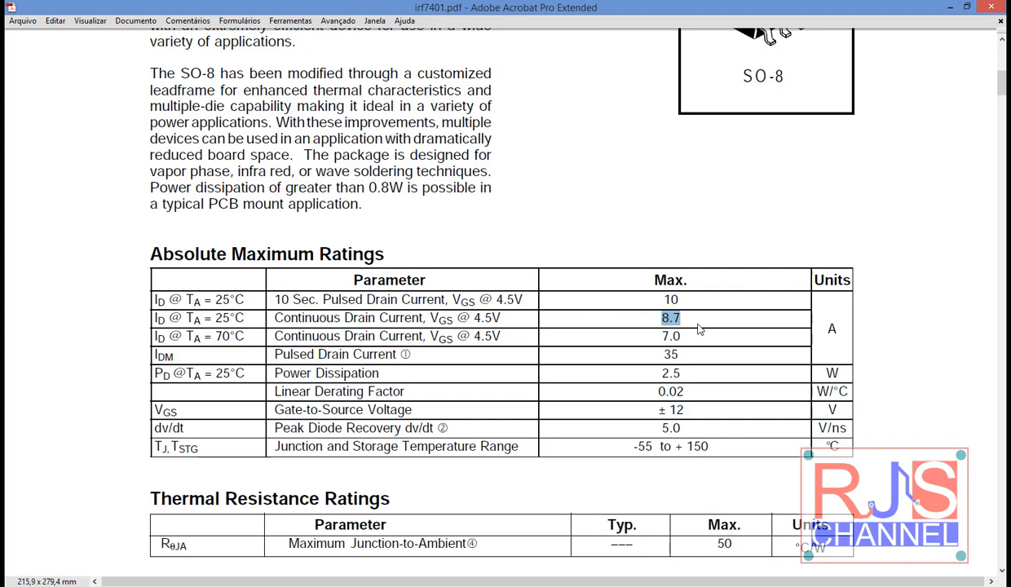
{"action": "left_click", "coordinate": [705, 250]}
Step: Return to the HP 50g calculator and divide the 15 V load voltage by the 8.7 A drain current
{"action": "key", "text": "alt+Tab"}
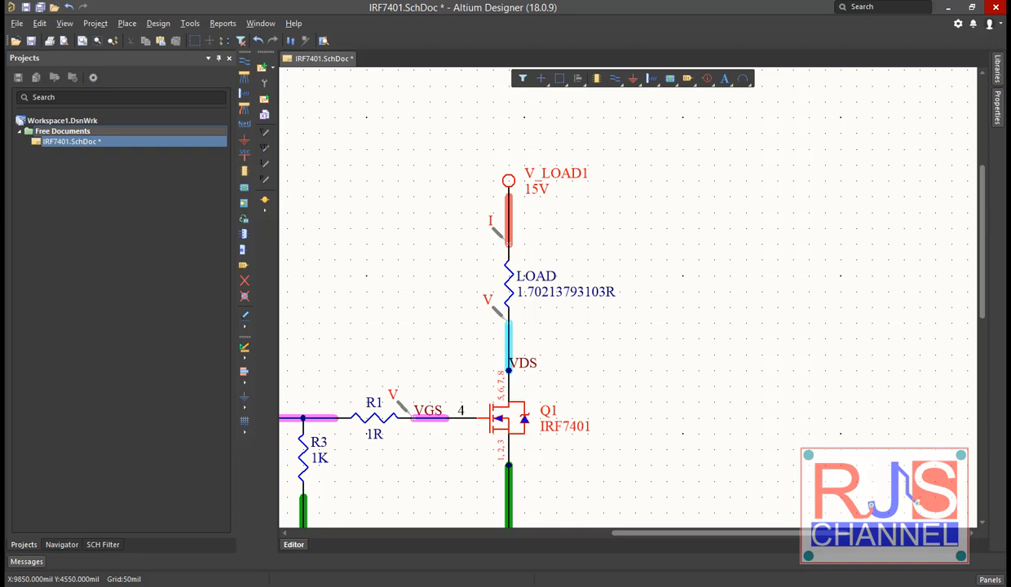
{"action": "key", "text": "alt+Tab"}
{"action": "left_click", "coordinate": [812, 491]}
{"action": "left_click", "coordinate": [776, 411]}
{"action": "left_click", "coordinate": [879, 490]}
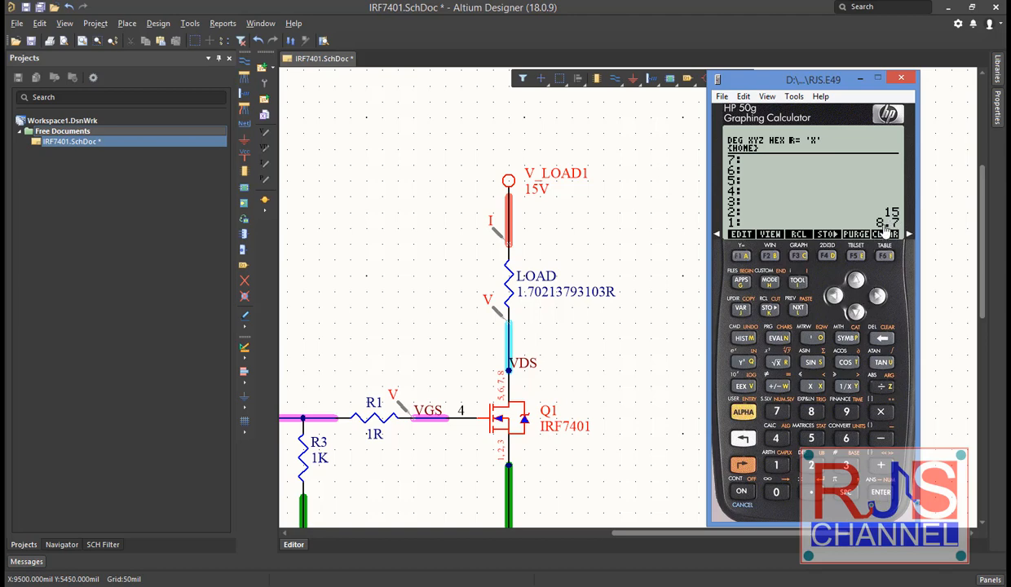
{"action": "left_click", "coordinate": [882, 388]}
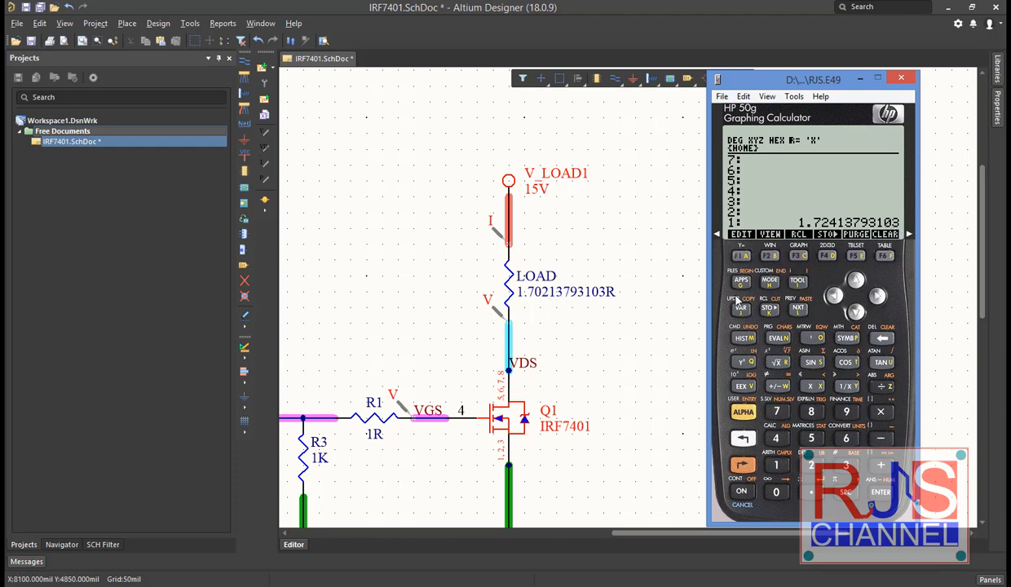
Step: Switch back to the IRF7401 datasheet and check the RDS(on) rating on its first page
{"action": "left_click", "coordinate": [619, 198]}
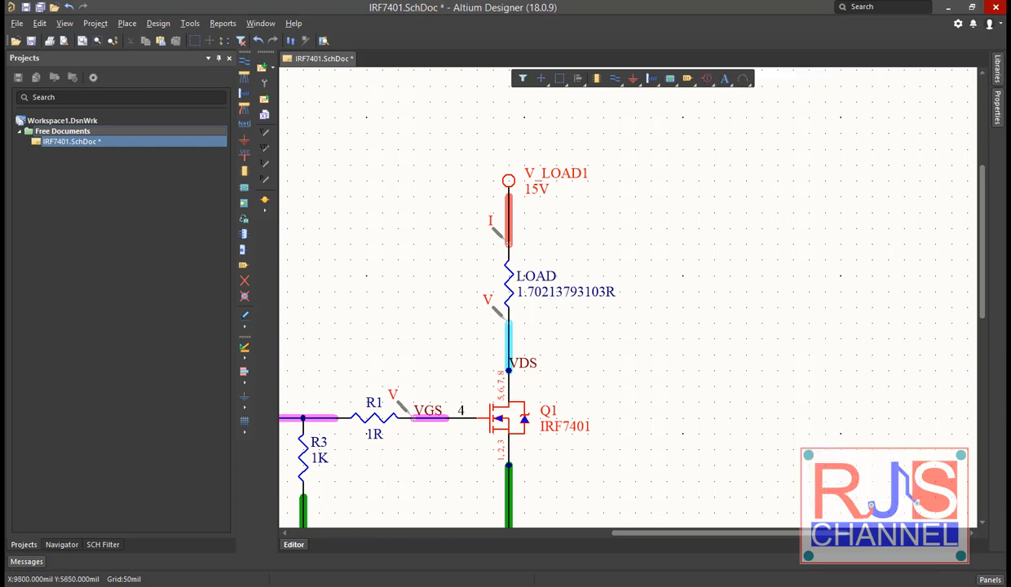
{"action": "key", "text": "alt+Tab"}
{"action": "scroll", "coordinate": [812, 374], "scroll_direction": "up", "scroll_amount": 6}
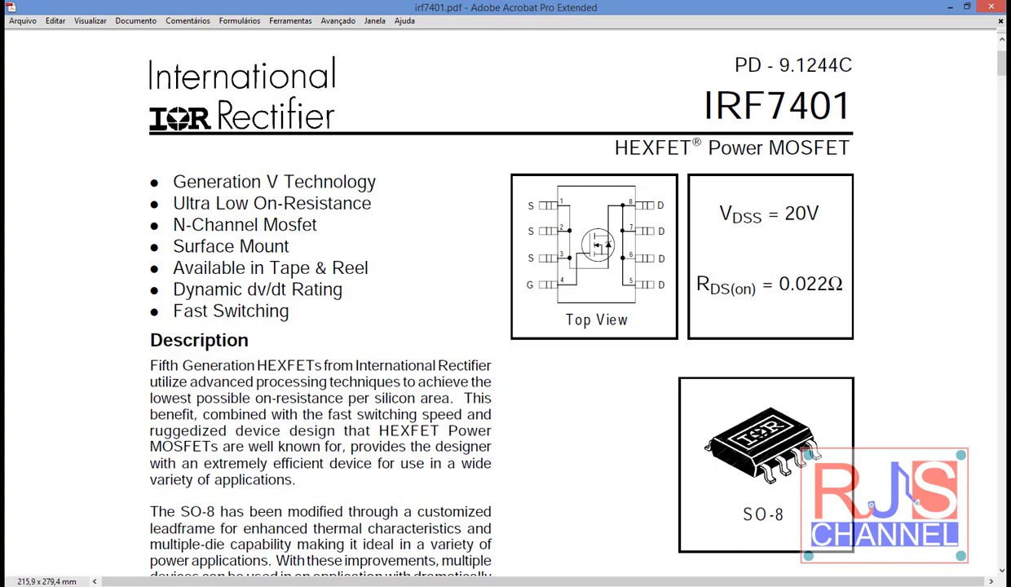
{"action": "key", "text": "alt+Tab"}
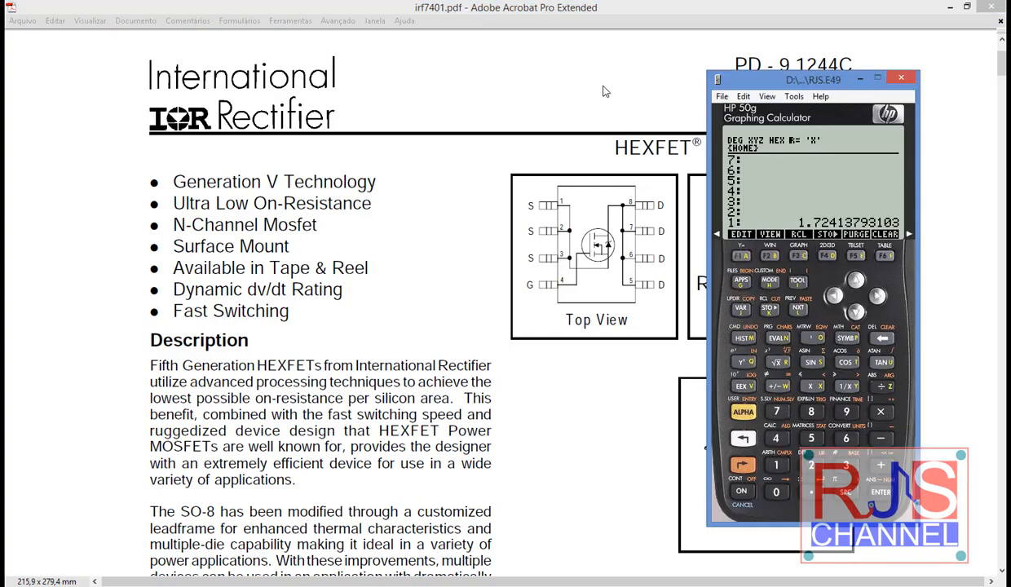
{"action": "left_click", "coordinate": [557, 90]}
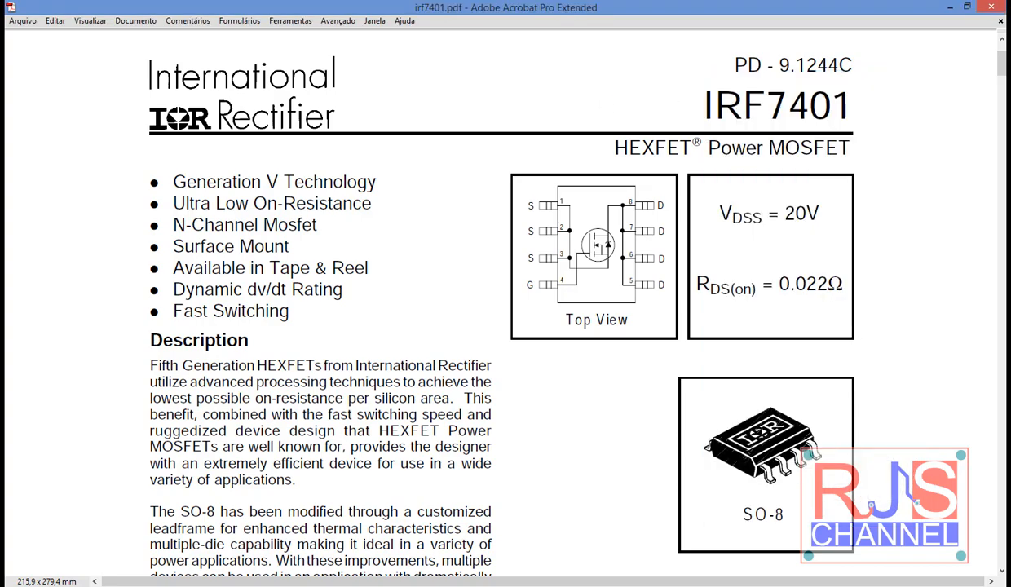
Step: Switch to the HP 50g calculator and subtract the 0.022 Ω on-resistance from the resistance on the stack
{"action": "key", "text": "alt+Tab"}
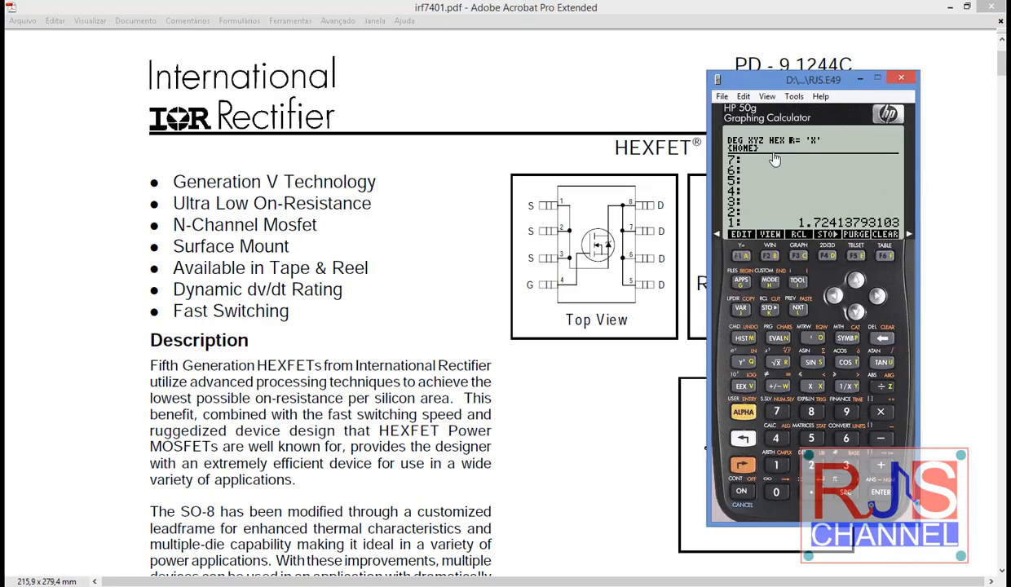
{"action": "left_click_drag", "start_coordinate": [806, 76], "coordinate": [529, 98]}
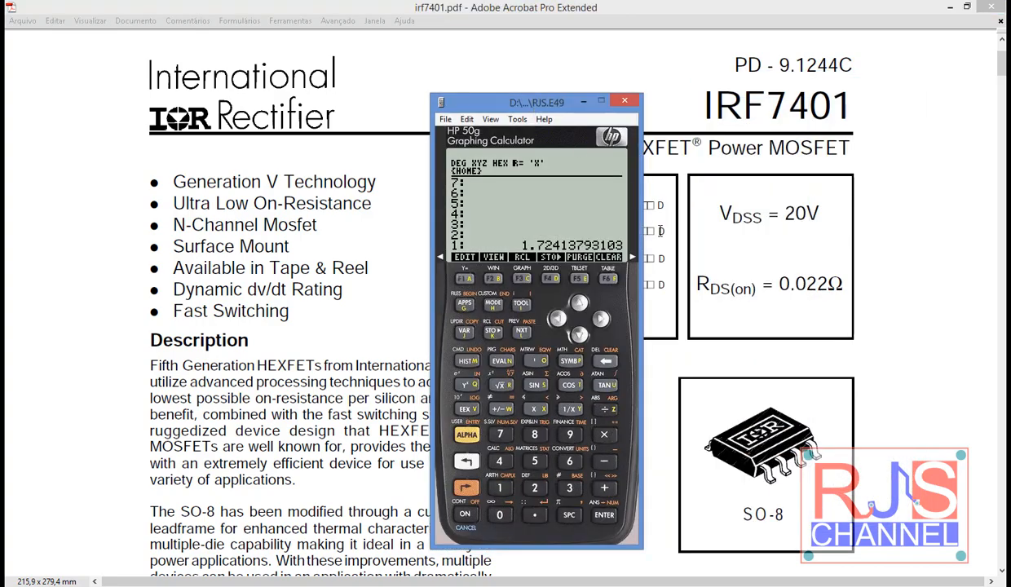
{"action": "left_click", "coordinate": [500, 514]}
{"action": "left_click", "coordinate": [535, 514]}
{"action": "left_click", "coordinate": [499, 514]}
{"action": "left_click", "coordinate": [535, 488]}
{"action": "left_click", "coordinate": [535, 487]}
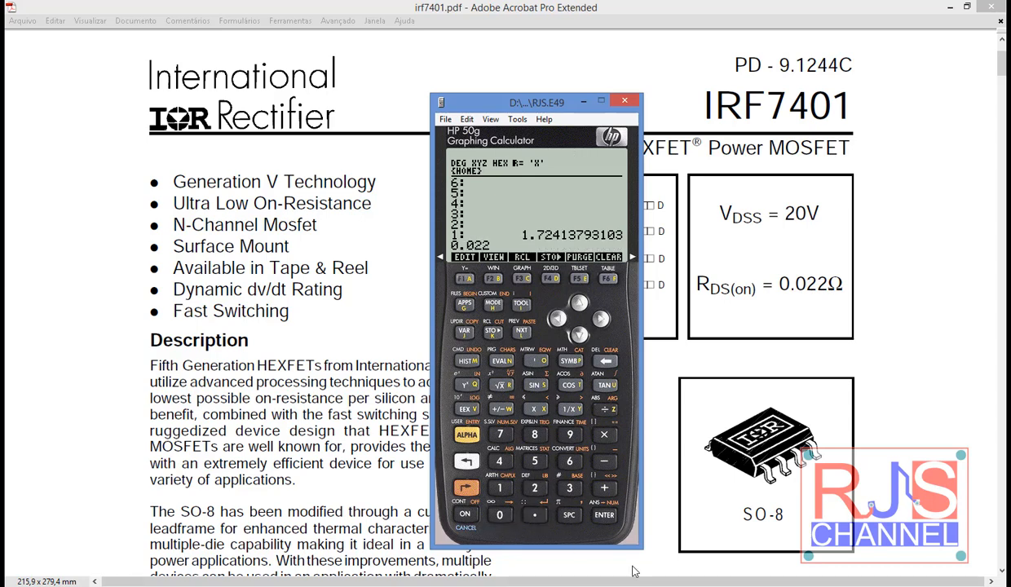
{"action": "left_click", "coordinate": [603, 515]}
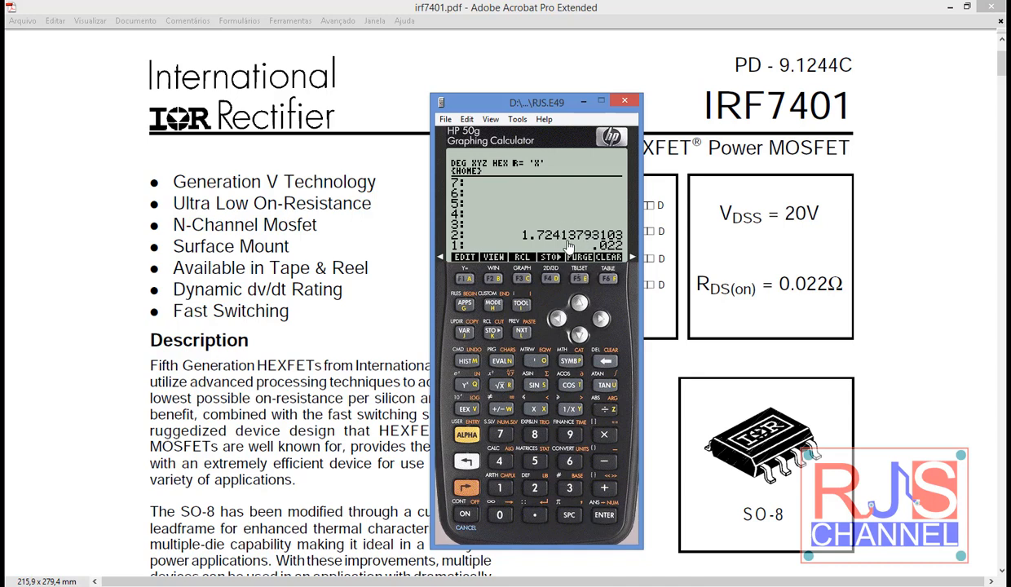
{"action": "left_click", "coordinate": [604, 459]}
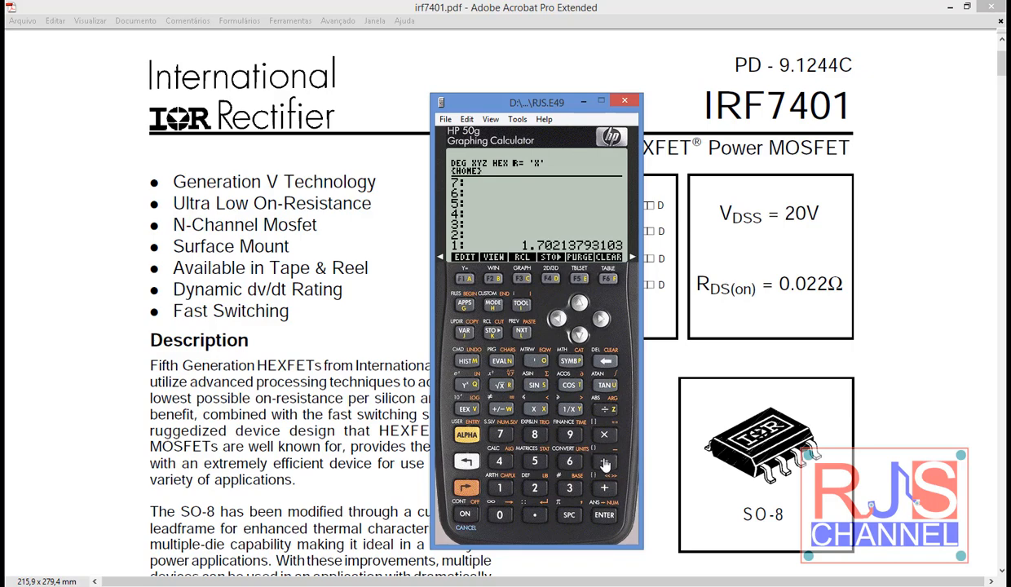
{"action": "left_click_drag", "start_coordinate": [547, 99], "coordinate": [864, 84]}
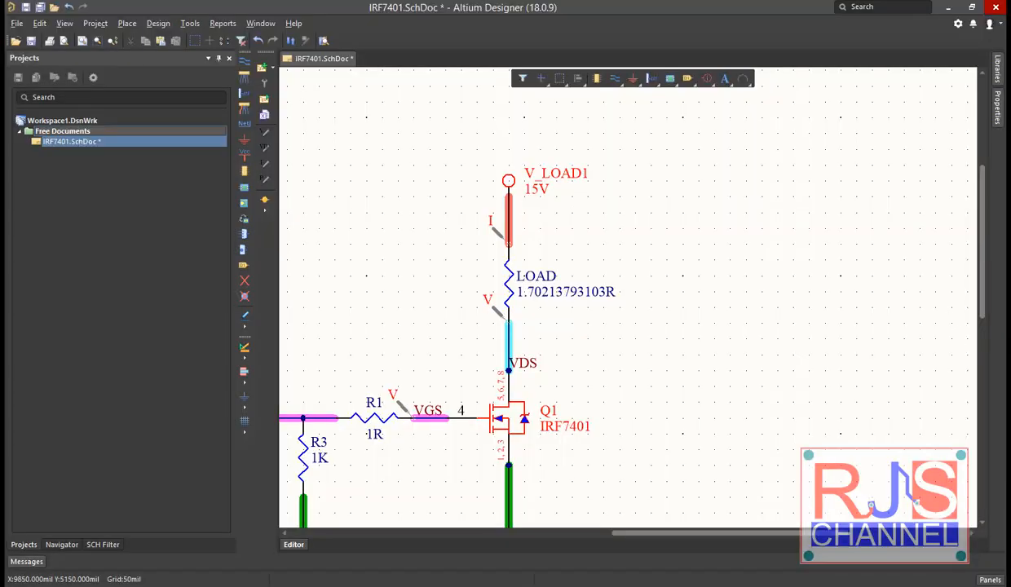
{"action": "key", "text": "alt+Tab"}
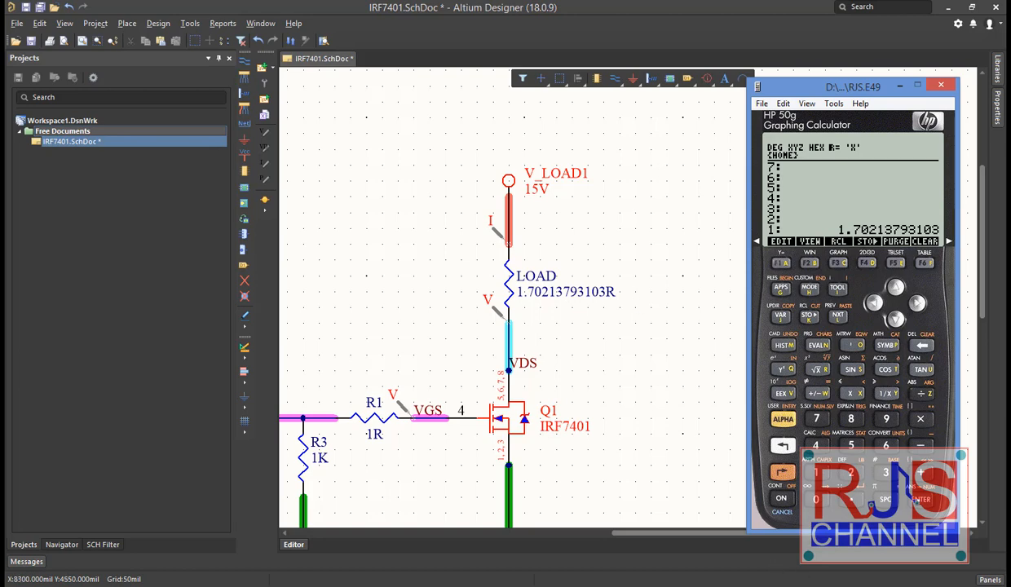
{"action": "left_click", "coordinate": [816, 473]}
{"action": "left_click", "coordinate": [850, 446]}
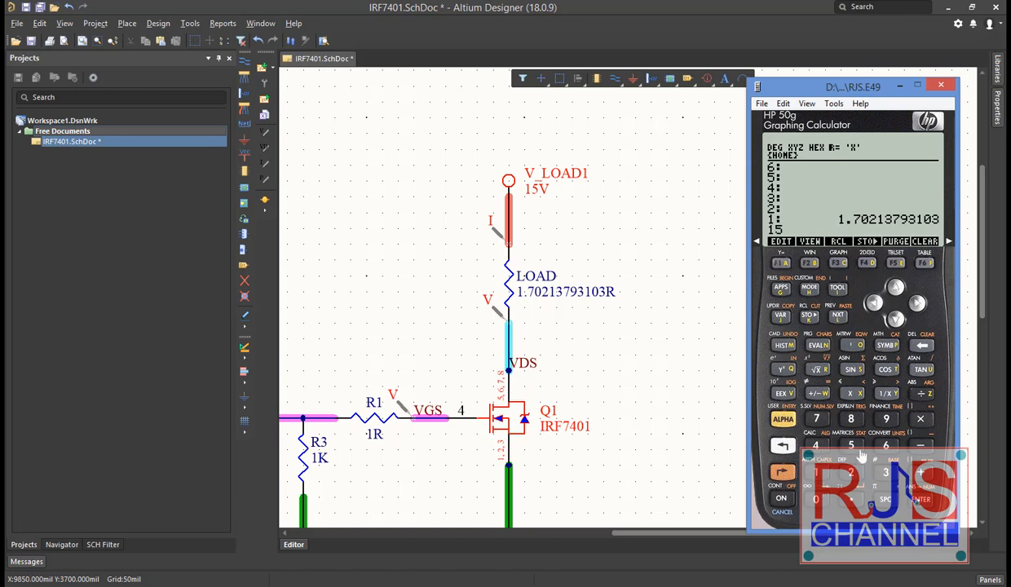
{"action": "left_click", "coordinate": [919, 503]}
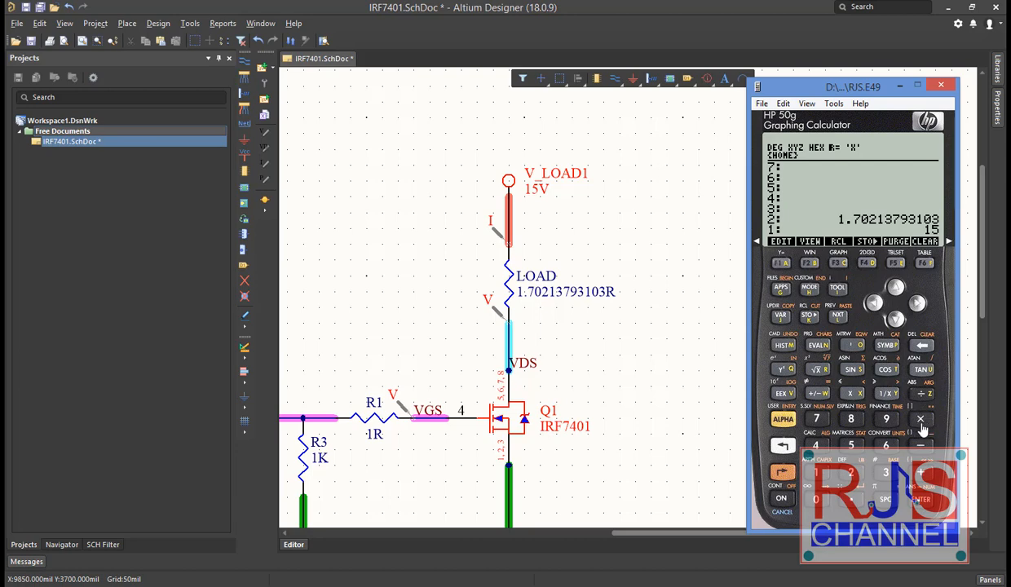
{"action": "left_click", "coordinate": [920, 420]}
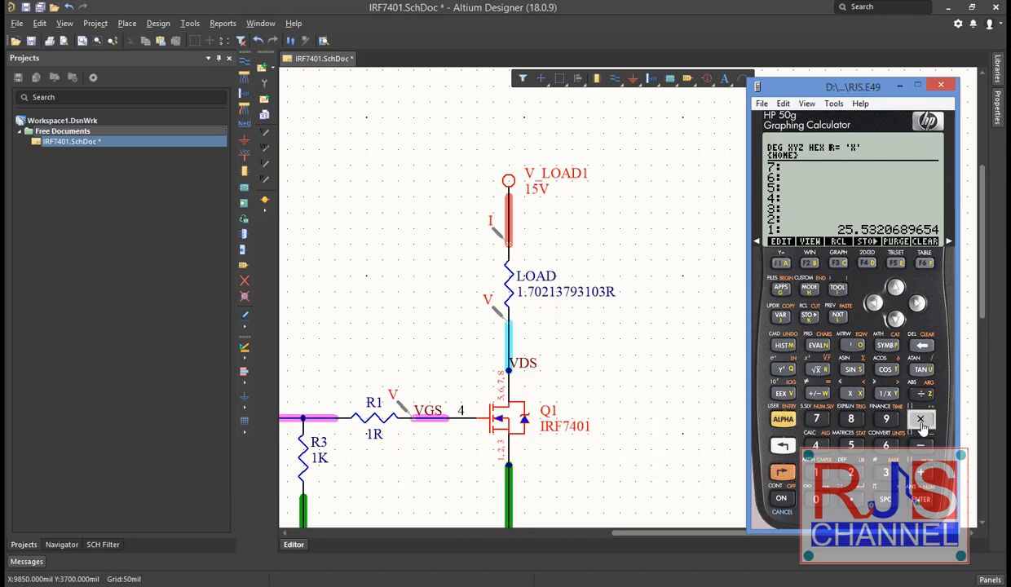
{"action": "left_click", "coordinate": [923, 348]}
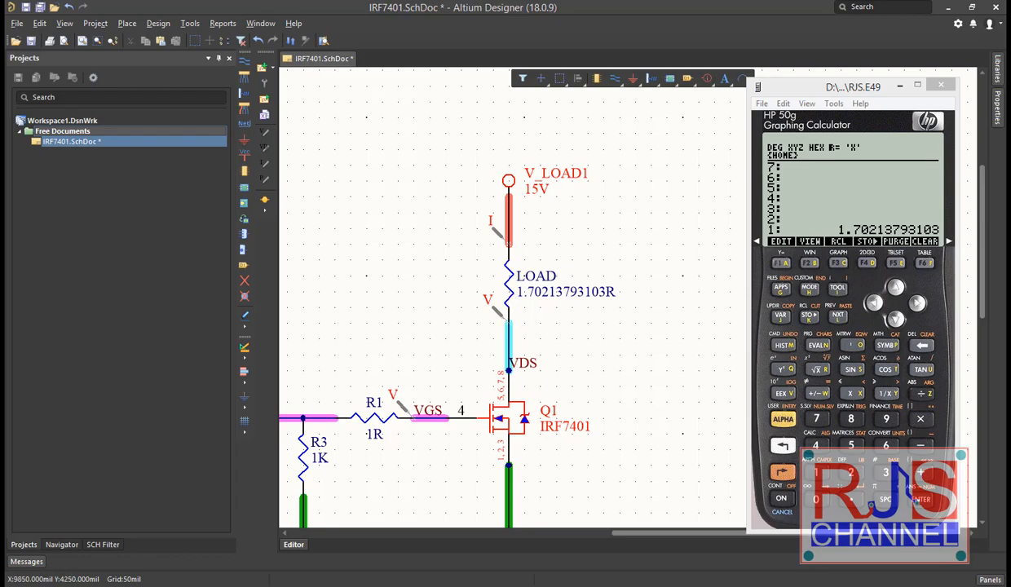
Step: Recheck RDS(on) in the IRF7401 datasheet, return to the HP 50g calculator and add 0.022 to the load resistance
{"action": "key", "text": "alt+Tab"}
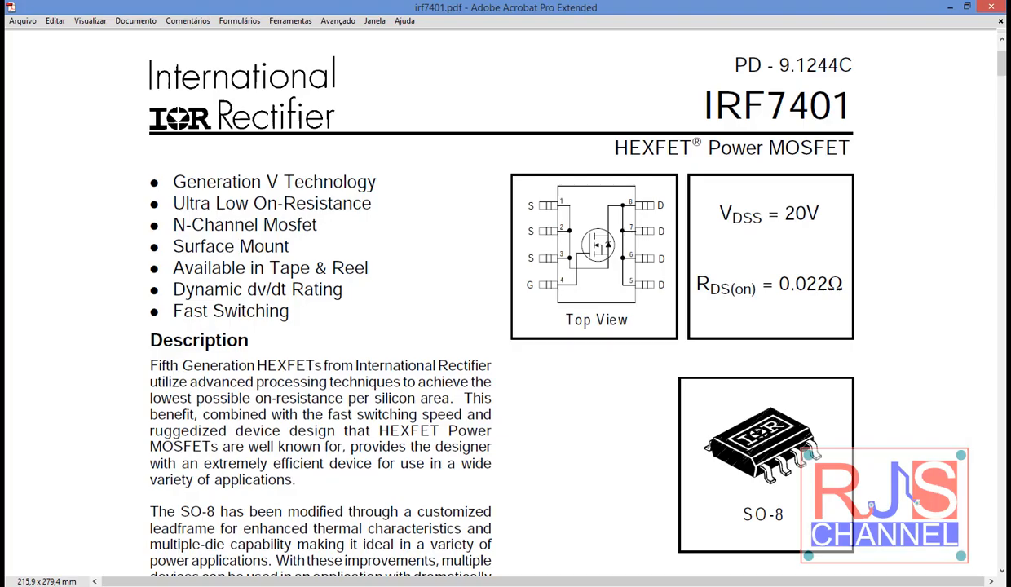
{"action": "key", "text": "alt+Tab"}
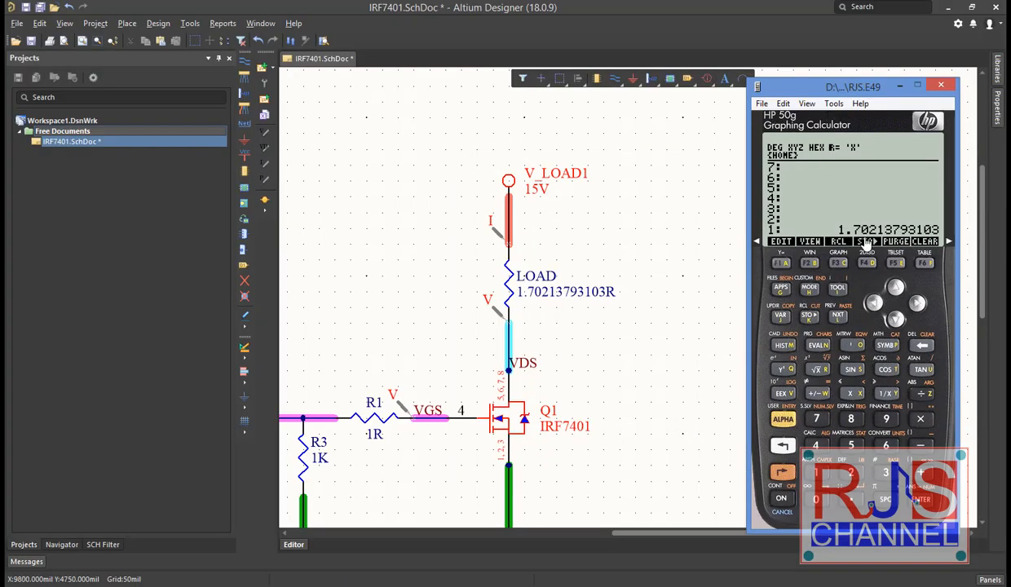
{"action": "left_click", "coordinate": [816, 498]}
{"action": "left_click", "coordinate": [816, 499]}
{"action": "double_click", "coordinate": [850, 473]}
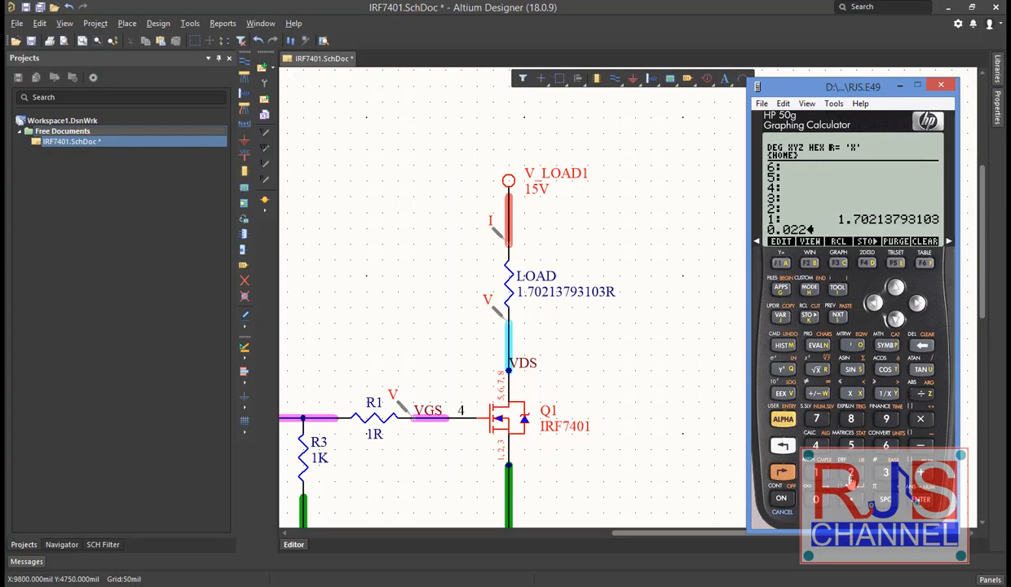
{"action": "left_click", "coordinate": [924, 474]}
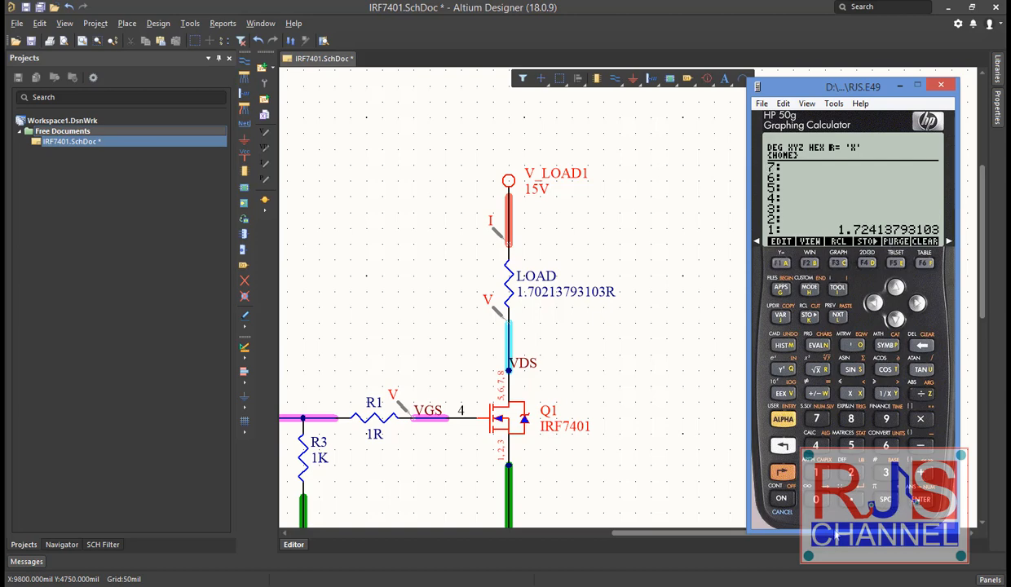
Step: Divide the 15 V load voltage by the total resistance to verify the drain current
{"action": "left_click", "coordinate": [816, 473]}
{"action": "left_click", "coordinate": [850, 445]}
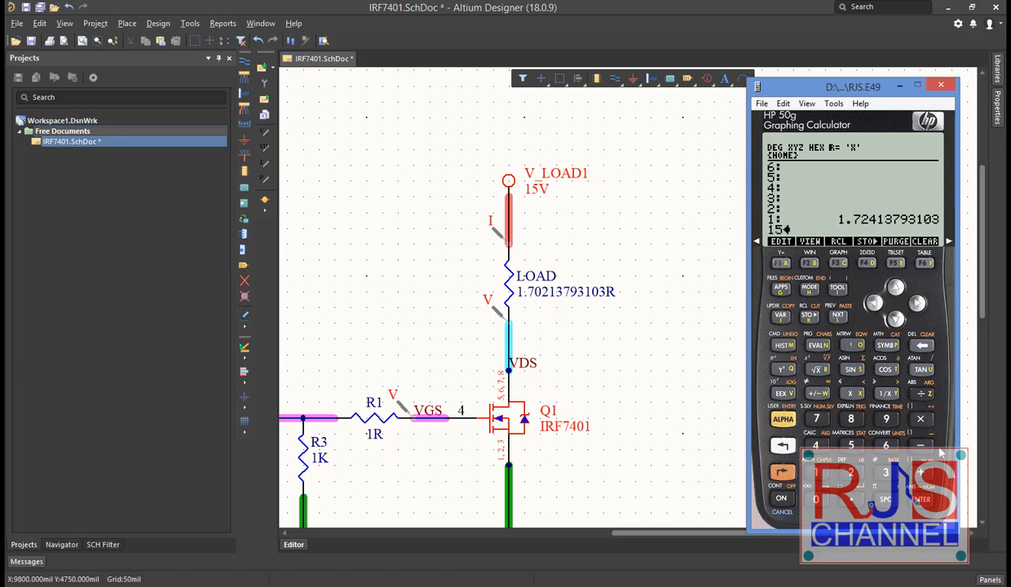
{"action": "left_click", "coordinate": [923, 503]}
{"action": "left_click", "coordinate": [919, 306]}
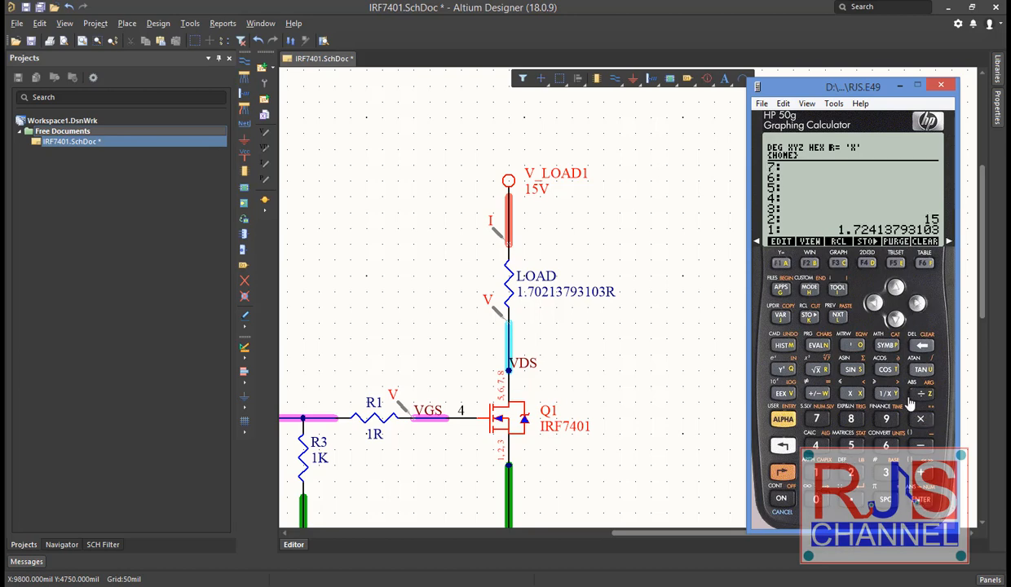
{"action": "left_click", "coordinate": [922, 394]}
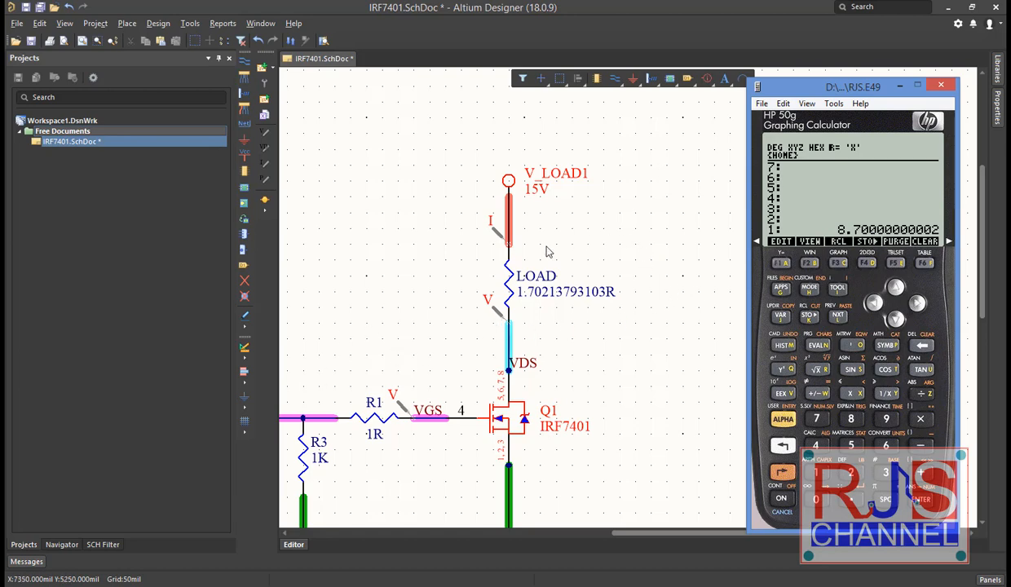
Step: Return to the Altium schematic and open the mixed-simulation analyses setup, keeping Active Signals / Probes and Active sheet selected
{"action": "left_click", "coordinate": [743, 276]}
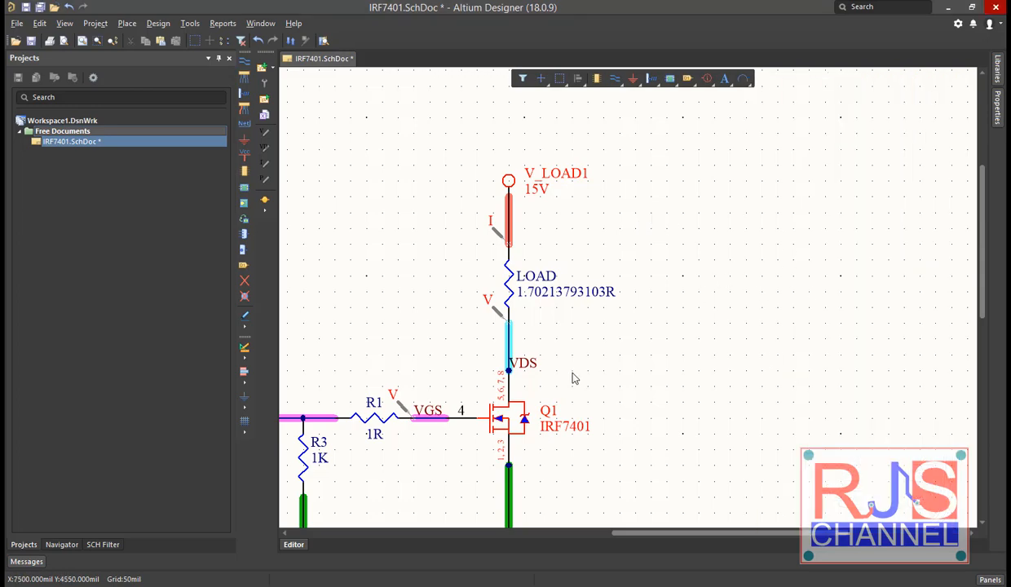
{"action": "scroll", "coordinate": [749, 341], "scroll_direction": "down", "scroll_amount": 2, "text": "ctrl"}
{"action": "right_click_drag", "start_coordinate": [459, 313], "coordinate": [602, 294]}
{"action": "scroll", "coordinate": [534, 257], "scroll_direction": "down", "scroll_amount": 1, "text": "ctrl"}
{"action": "scroll", "coordinate": [582, 324], "scroll_direction": "up", "scroll_amount": 5, "text": "ctrl"}
{"action": "scroll", "coordinate": [601, 293], "scroll_direction": "down", "scroll_amount": 1, "text": "ctrl"}
{"action": "right_click_drag", "start_coordinate": [558, 235], "coordinate": [576, 247]}
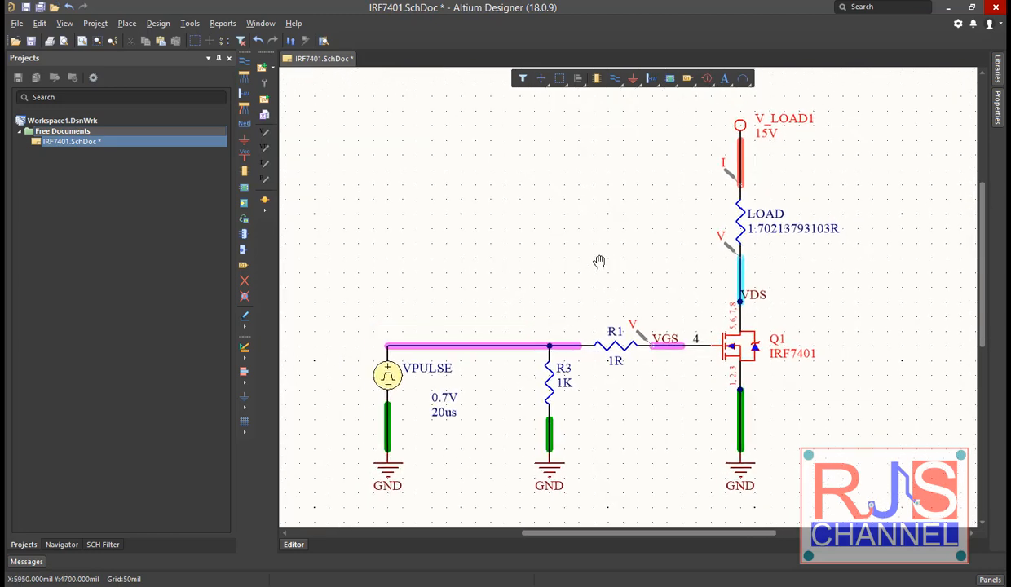
{"action": "left_click", "coordinate": [266, 88]}
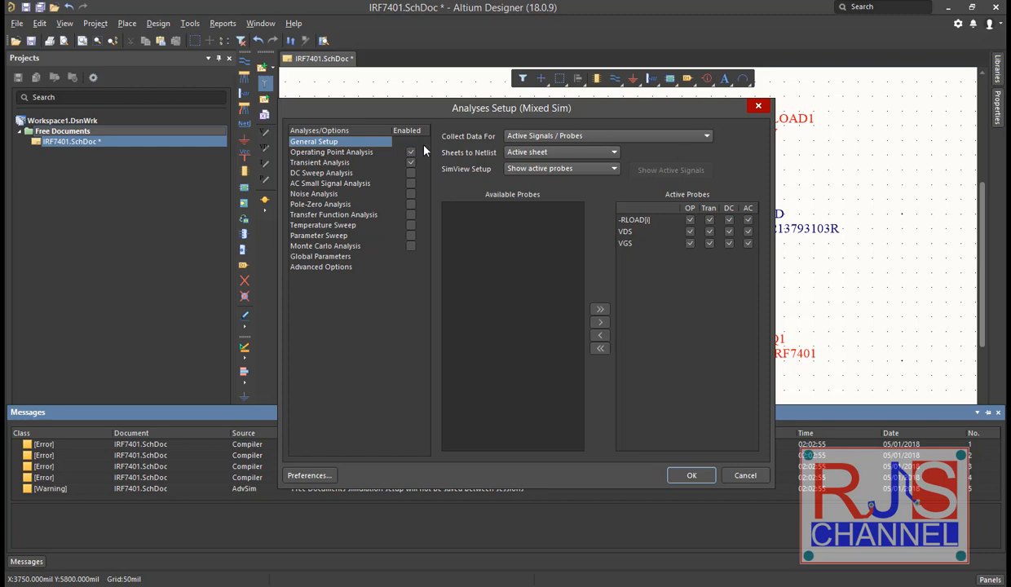
{"action": "left_click", "coordinate": [633, 133]}
{"action": "left_click", "coordinate": [560, 137]}
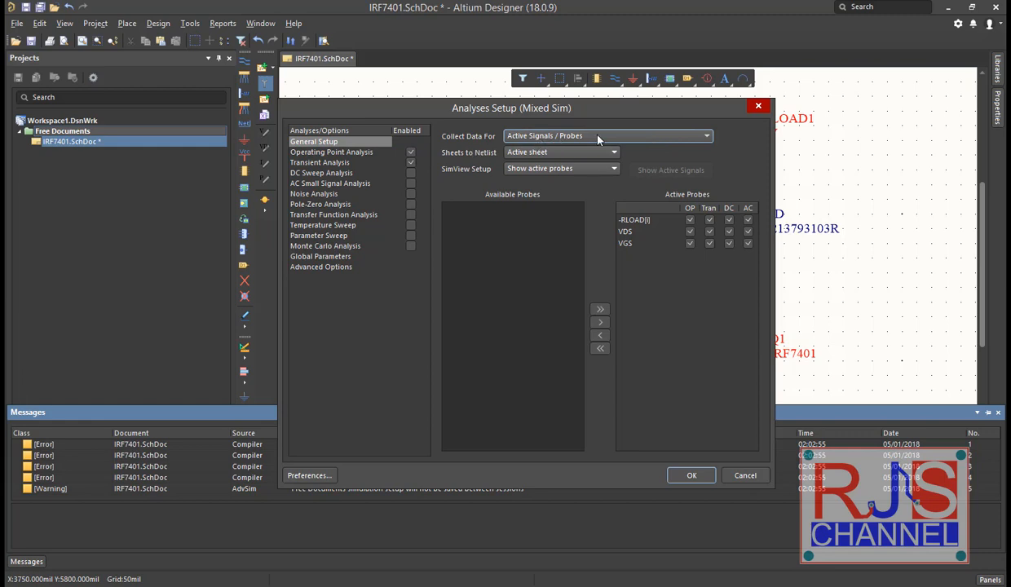
{"action": "left_click", "coordinate": [606, 153]}
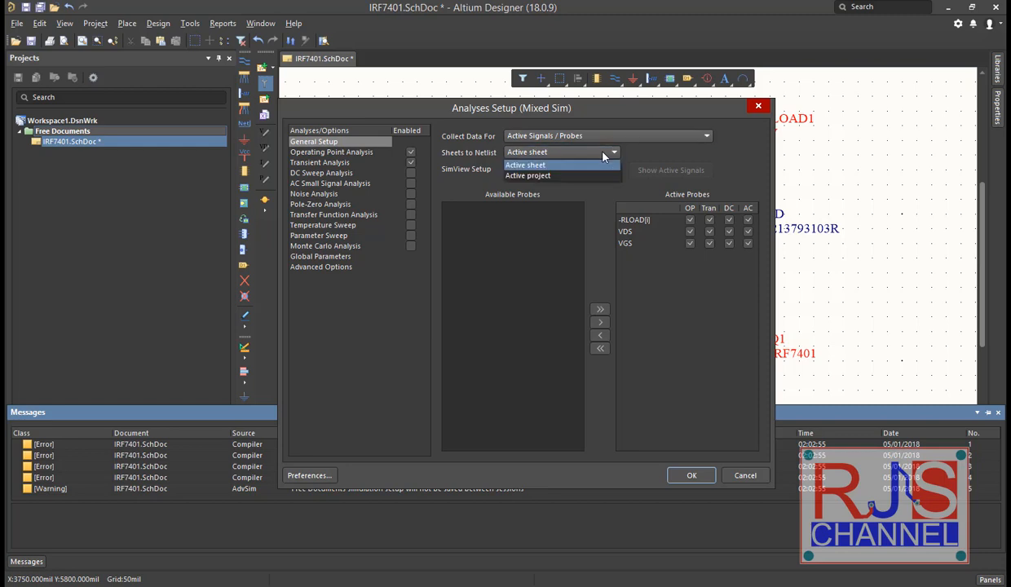
{"action": "left_click", "coordinate": [570, 163]}
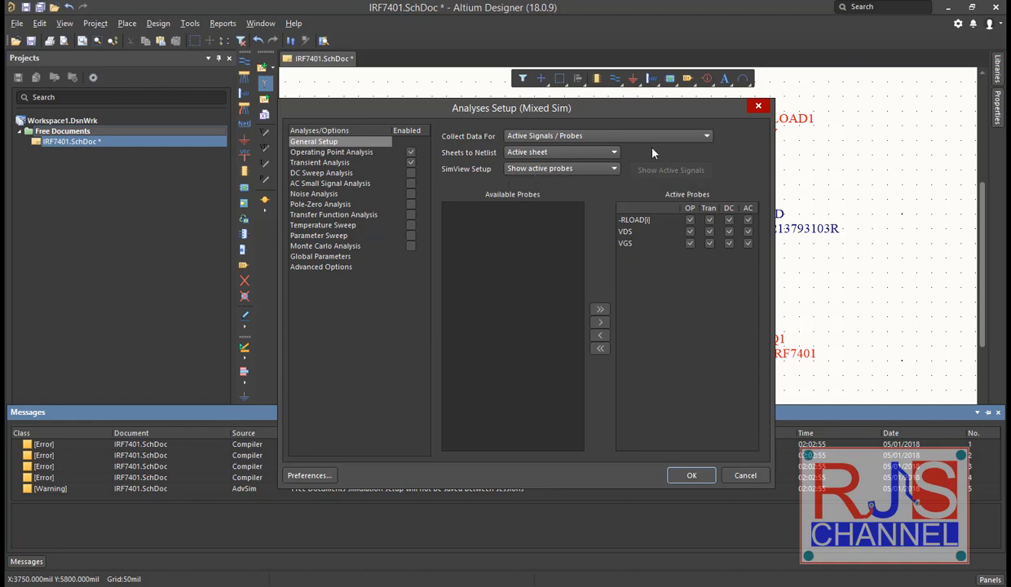
Step: Review the active probes VDS, VGS and -RLOAD[i] and accept the analyses setup
{"action": "left_click", "coordinate": [638, 233]}
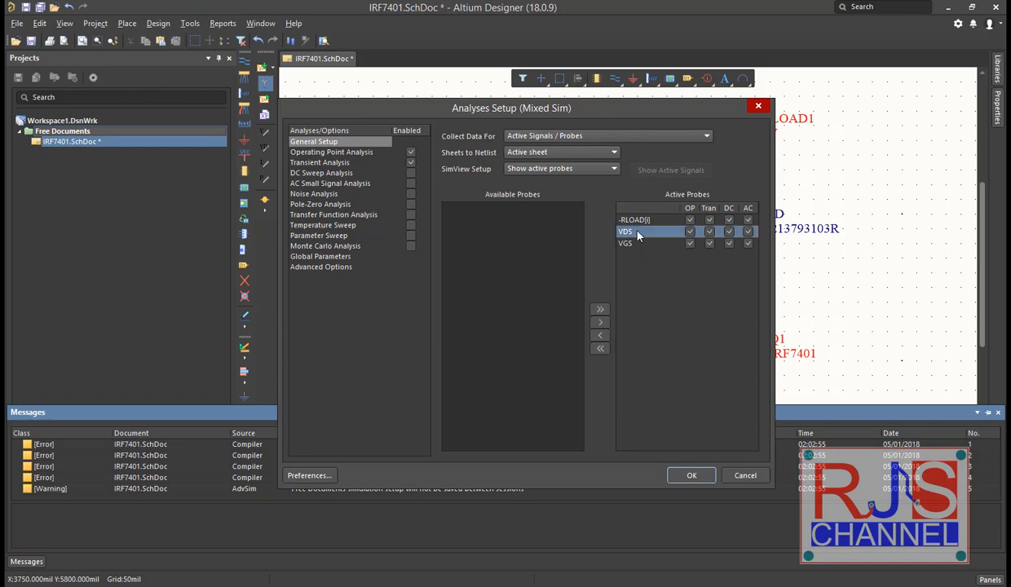
{"action": "left_click", "coordinate": [634, 243]}
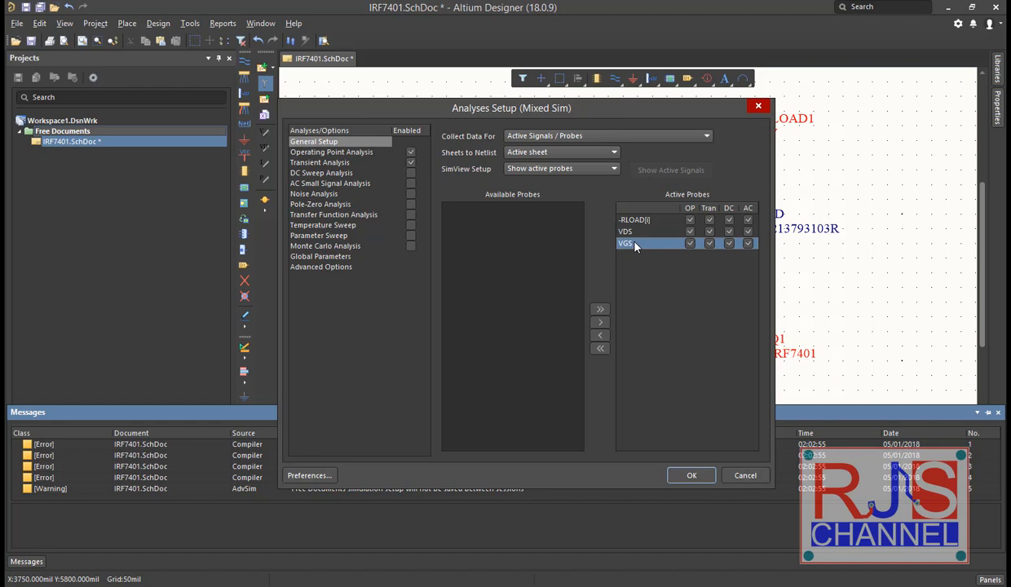
{"action": "left_click", "coordinate": [634, 221]}
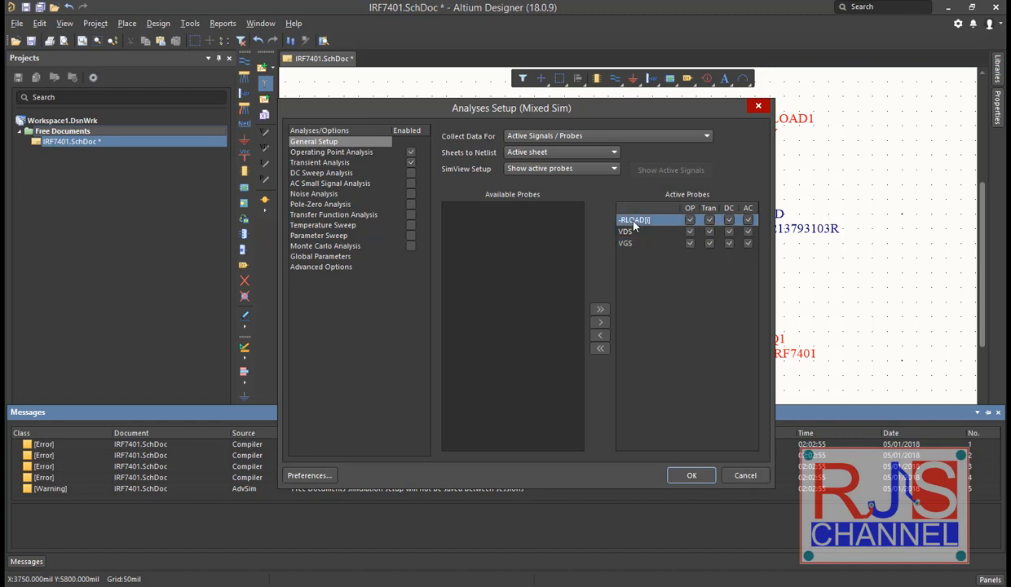
{"action": "left_click", "coordinate": [692, 475]}
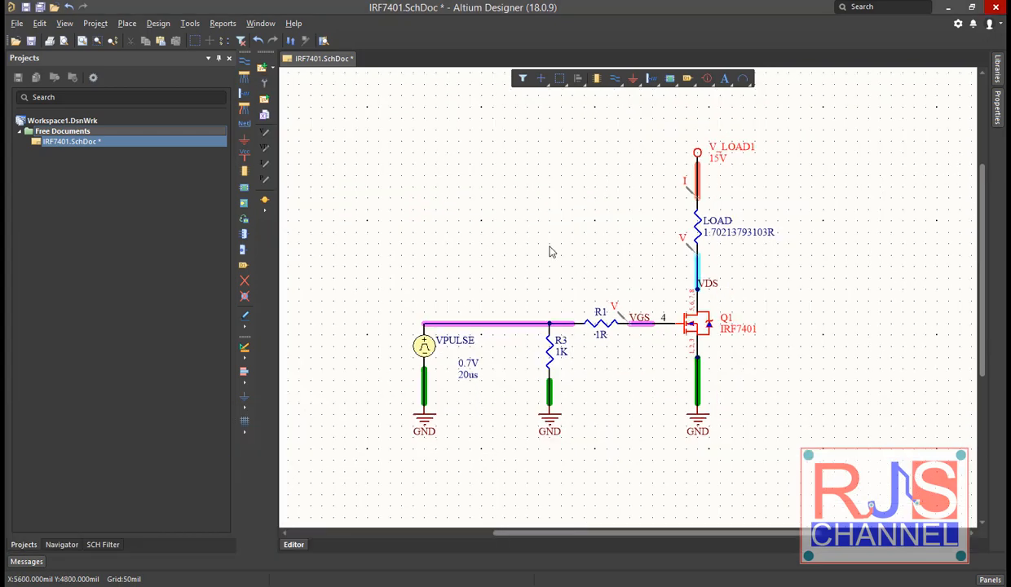
Step: Run the mixed-signal simulation and reorder the transient plots as vgs, vds and -rload[i] from top to bottom
{"action": "right_click_drag", "start_coordinate": [531, 236], "coordinate": [513, 237]}
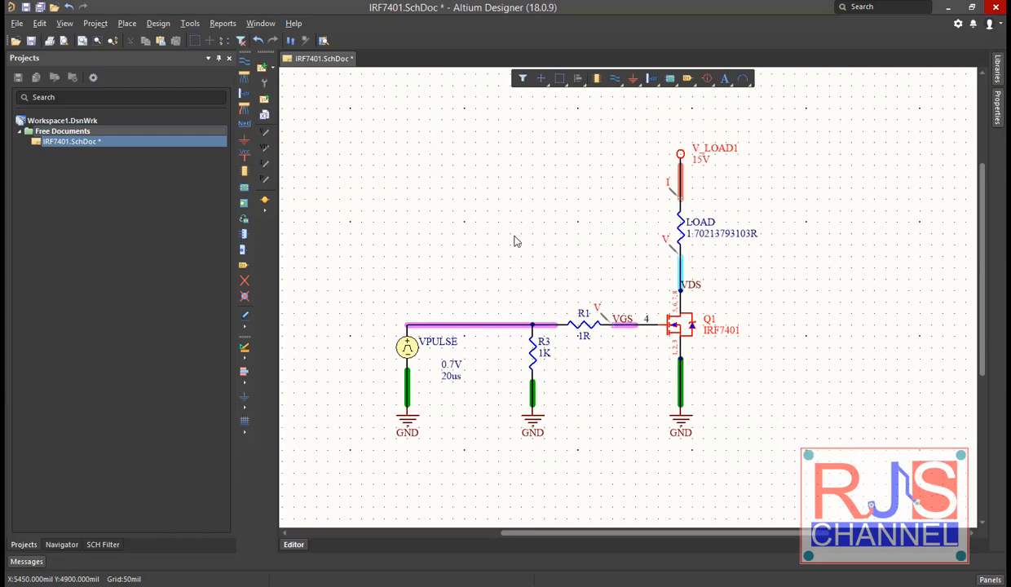
{"action": "left_click", "coordinate": [263, 102]}
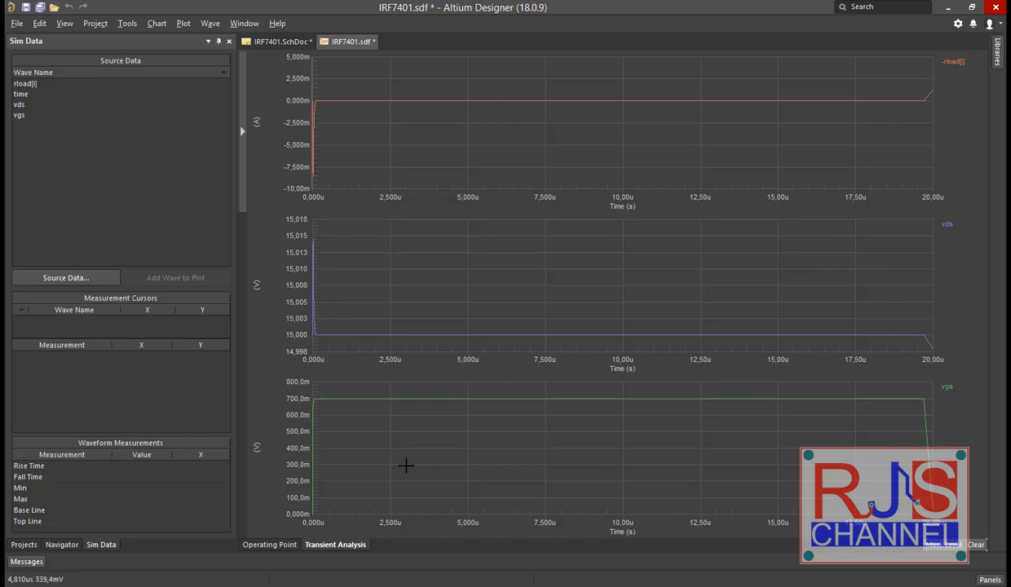
{"action": "left_click_drag", "start_coordinate": [301, 458], "coordinate": [314, 130]}
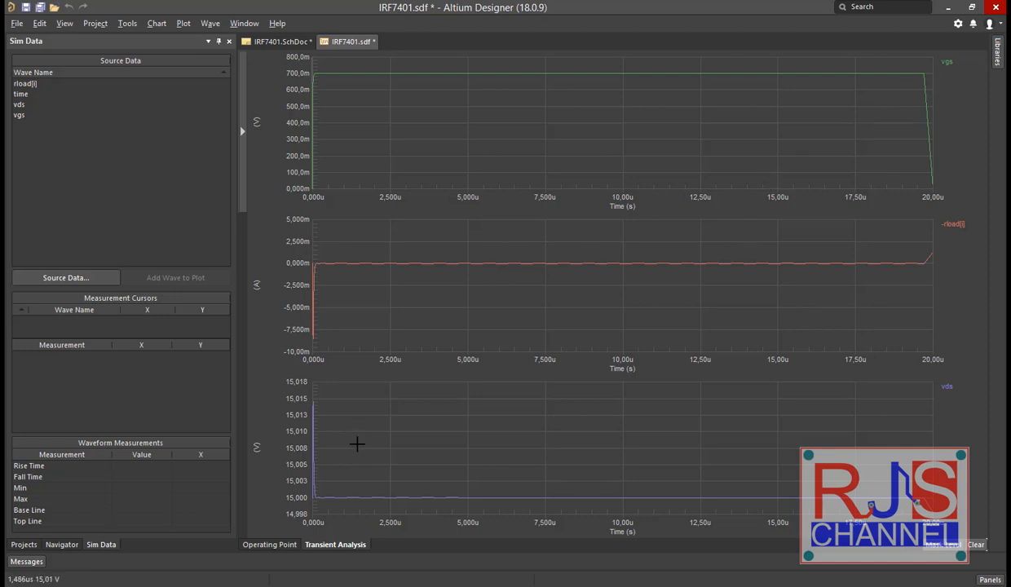
{"action": "left_click_drag", "start_coordinate": [301, 346], "coordinate": [306, 261]}
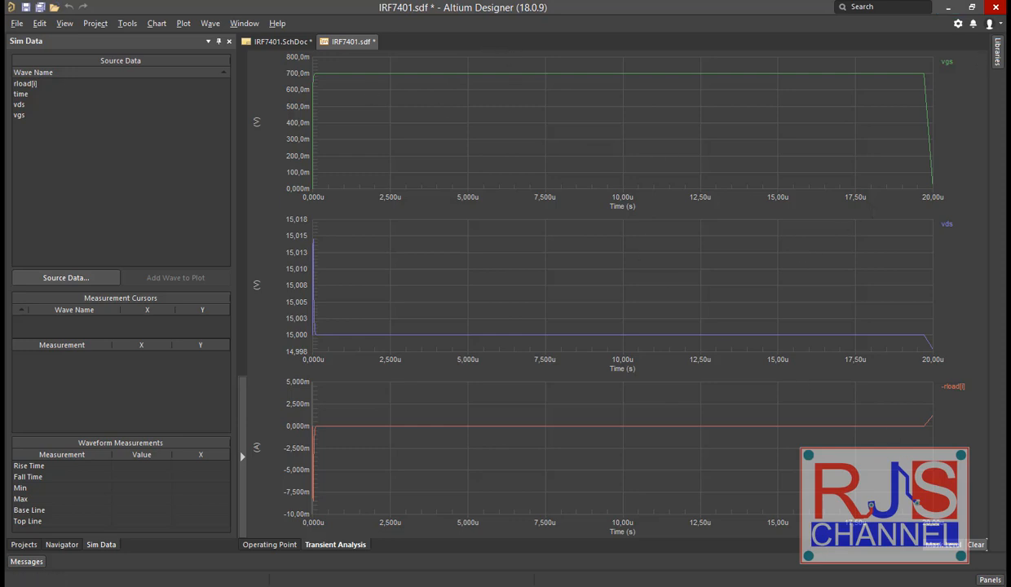
Step: Switch to the IRF7401 datasheet and find the Fig 3 Typical Transfer Characteristics graph
{"action": "left_click", "coordinate": [948, 6]}
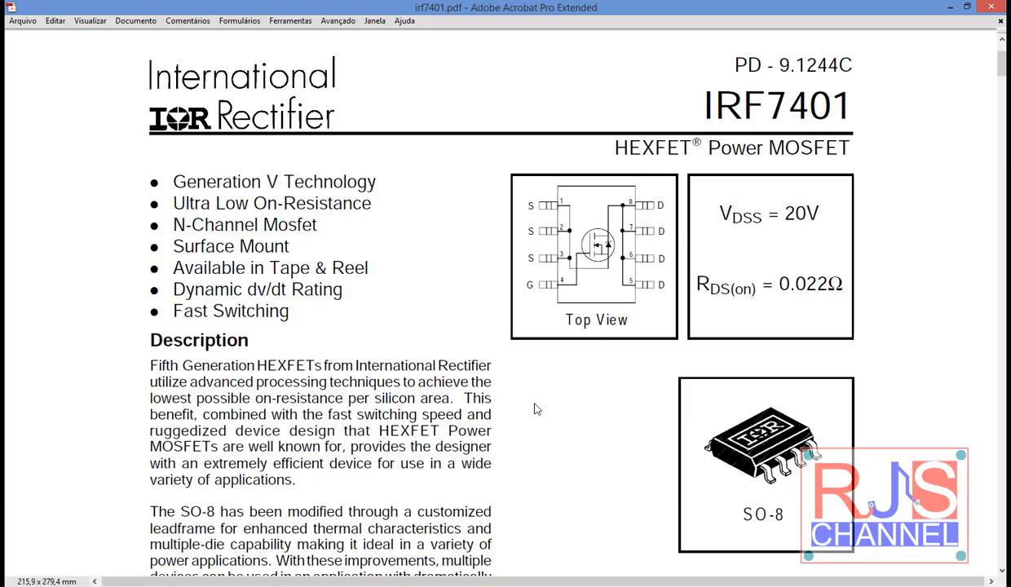
{"action": "scroll", "coordinate": [677, 404], "scroll_direction": "down", "scroll_amount": 10}
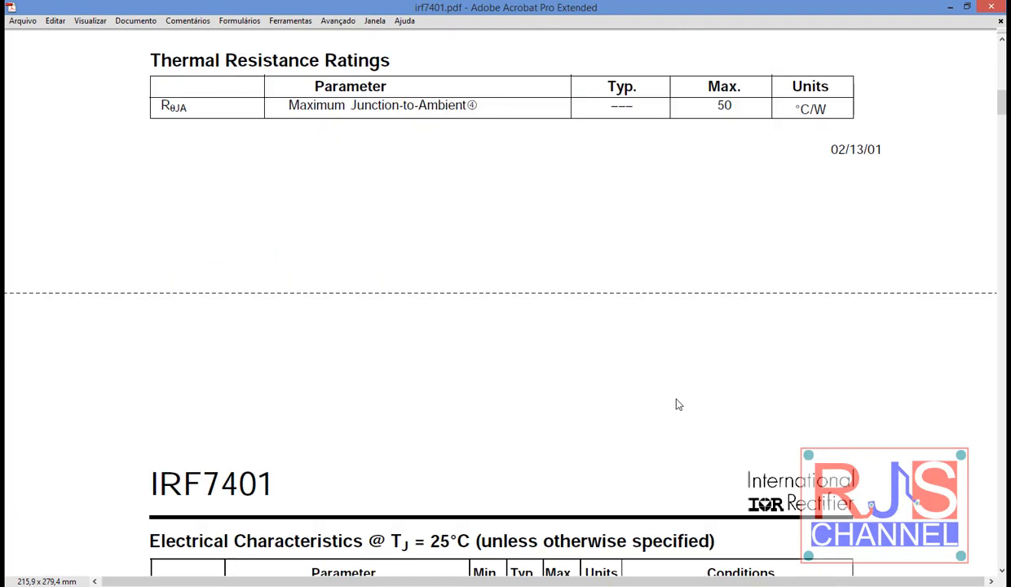
{"action": "scroll", "coordinate": [676, 405], "scroll_direction": "down", "scroll_amount": 20}
{"action": "scroll", "coordinate": [681, 395], "scroll_direction": "down", "scroll_amount": 10}
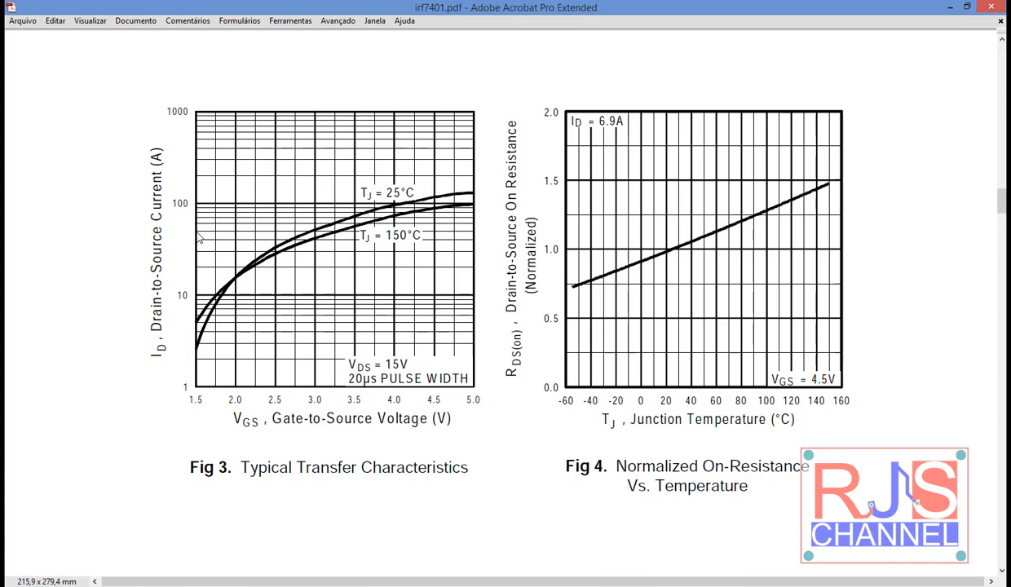
Step: Enlarge the Fig 3 Typical Transfer Characteristics graph in the datasheet and examine its axes, curves and test conditions
{"action": "scroll", "coordinate": [199, 237], "scroll_direction": "down", "scroll_amount": 2}
{"action": "scroll", "coordinate": [245, 299], "scroll_direction": "up", "scroll_amount": 4}
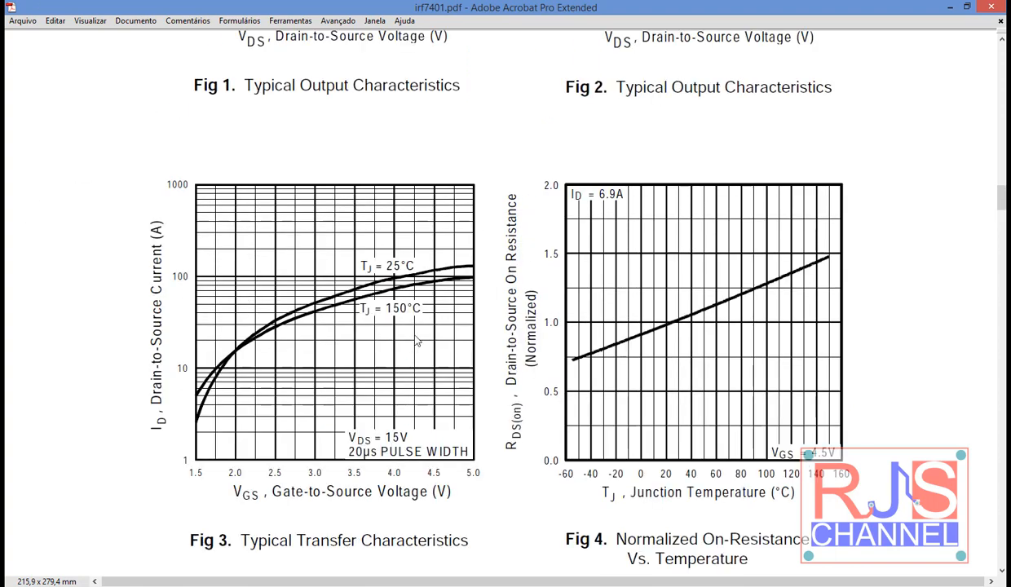
{"action": "scroll", "coordinate": [418, 357], "scroll_direction": "up", "scroll_amount": 3, "text": "ctrl"}
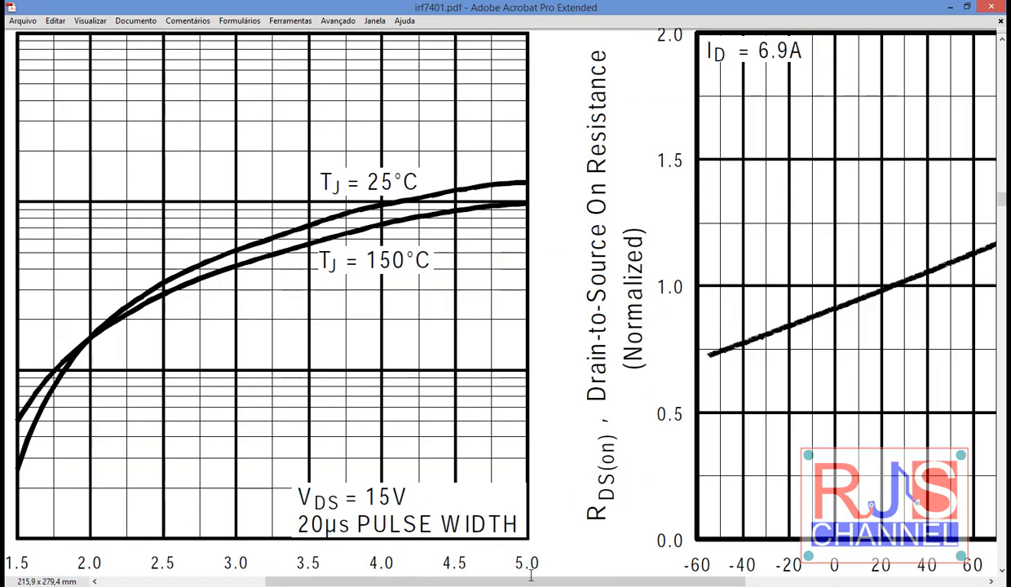
{"action": "left_click_drag", "start_coordinate": [648, 582], "coordinate": [548, 582]}
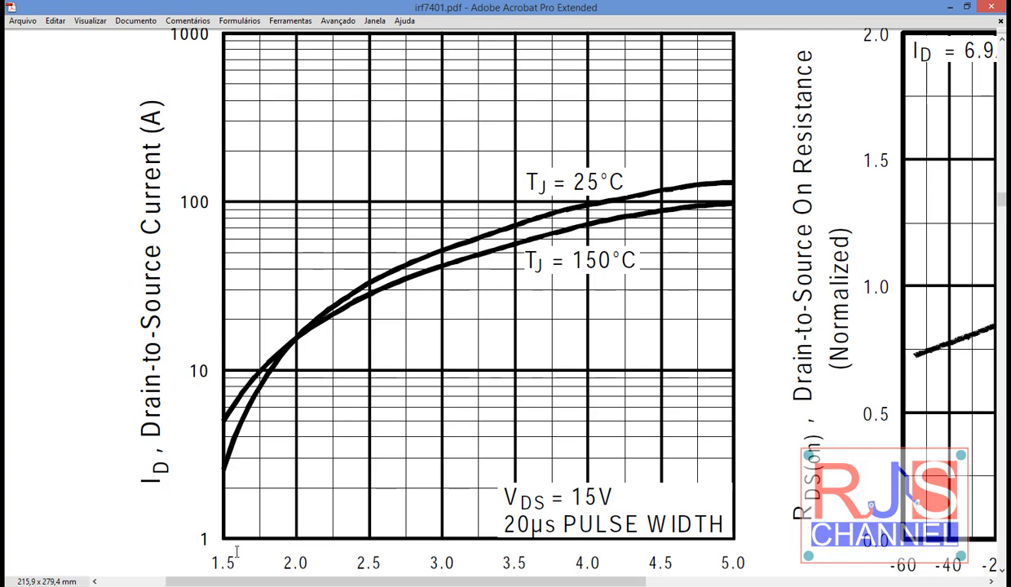
{"action": "scroll", "coordinate": [572, 519], "scroll_direction": "down", "scroll_amount": 2}
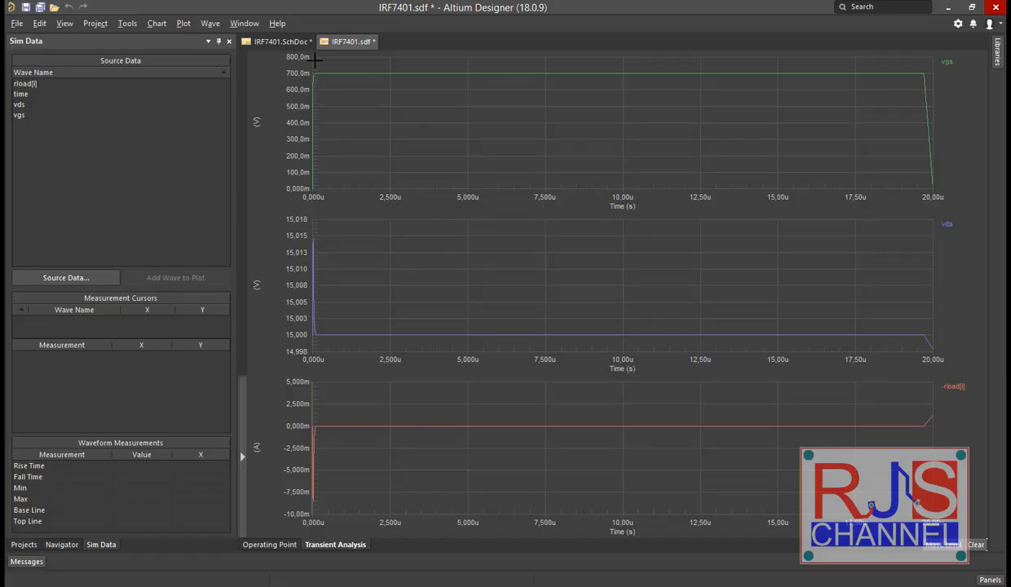
Step: Compare the V_LOAD1 supply and load resistor on the Altium schematic with the datasheet's Fig 3 test conditions and curves
{"action": "left_click", "coordinate": [281, 41]}
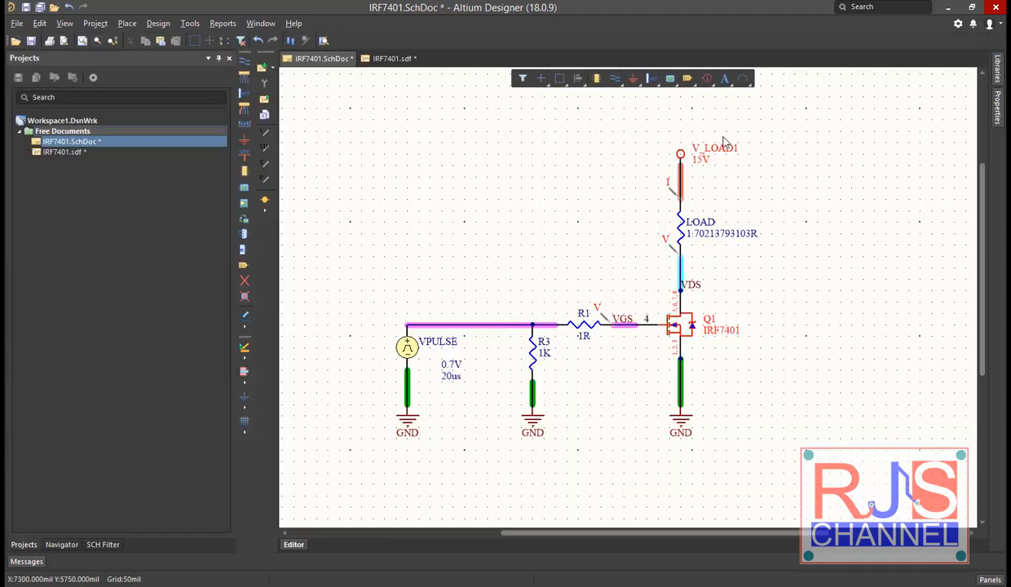
{"action": "scroll", "coordinate": [699, 142], "scroll_direction": "up", "scroll_amount": 3, "text": "ctrl"}
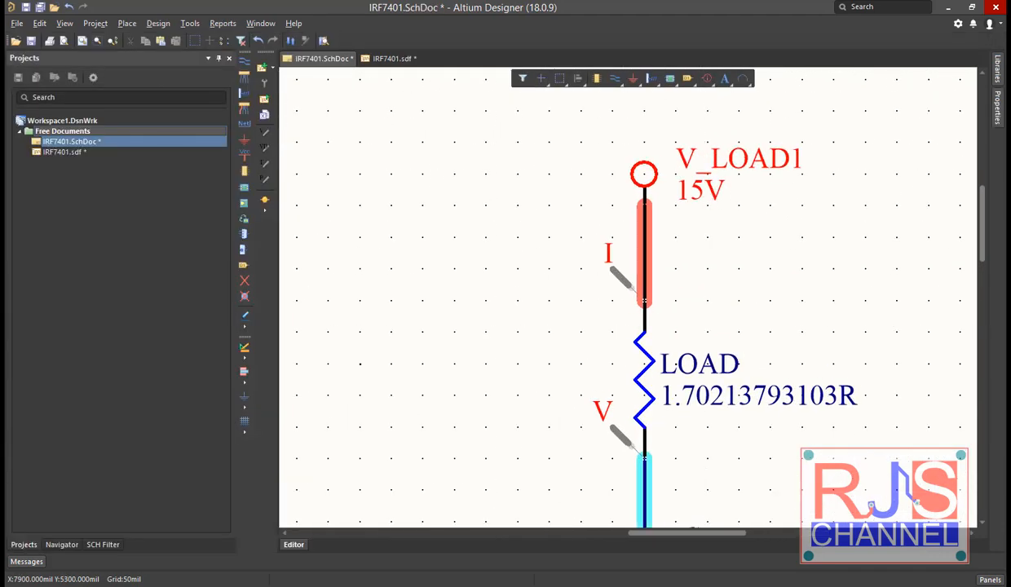
{"action": "key", "text": "alt+Tab"}
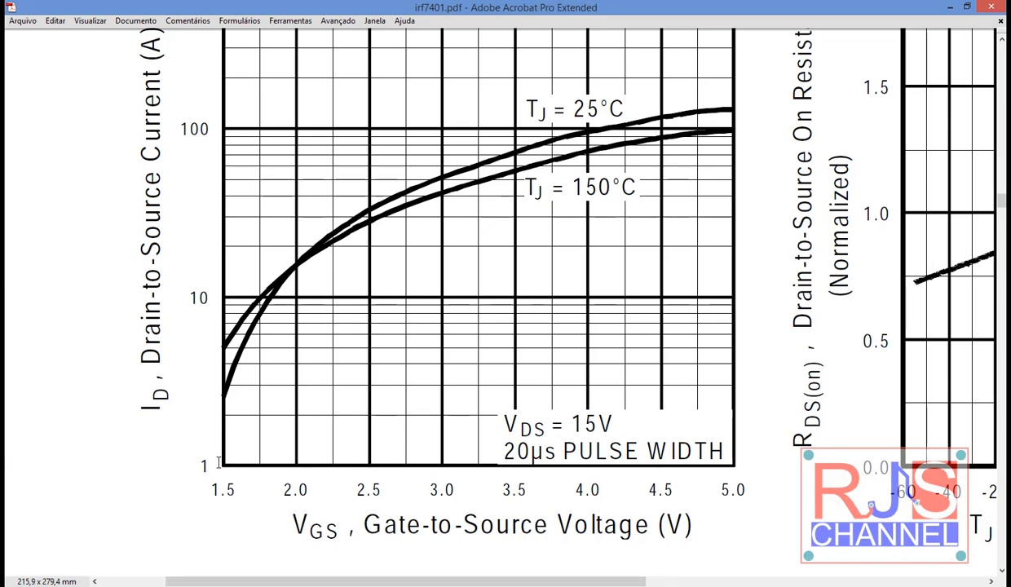
{"action": "scroll", "coordinate": [213, 450], "scroll_direction": "up", "scroll_amount": 2}
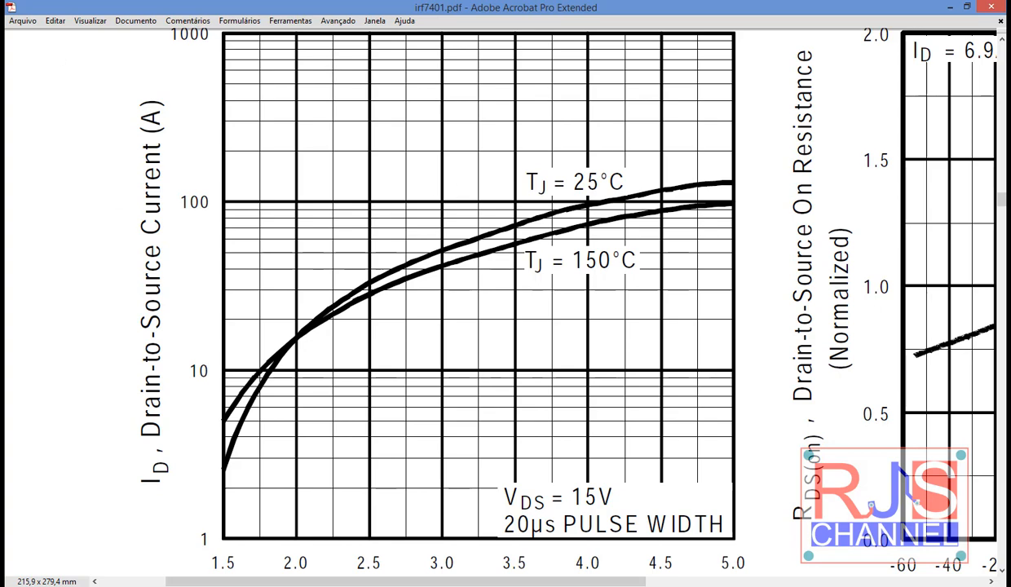
{"action": "scroll", "coordinate": [680, 530], "scroll_direction": "down", "scroll_amount": 2}
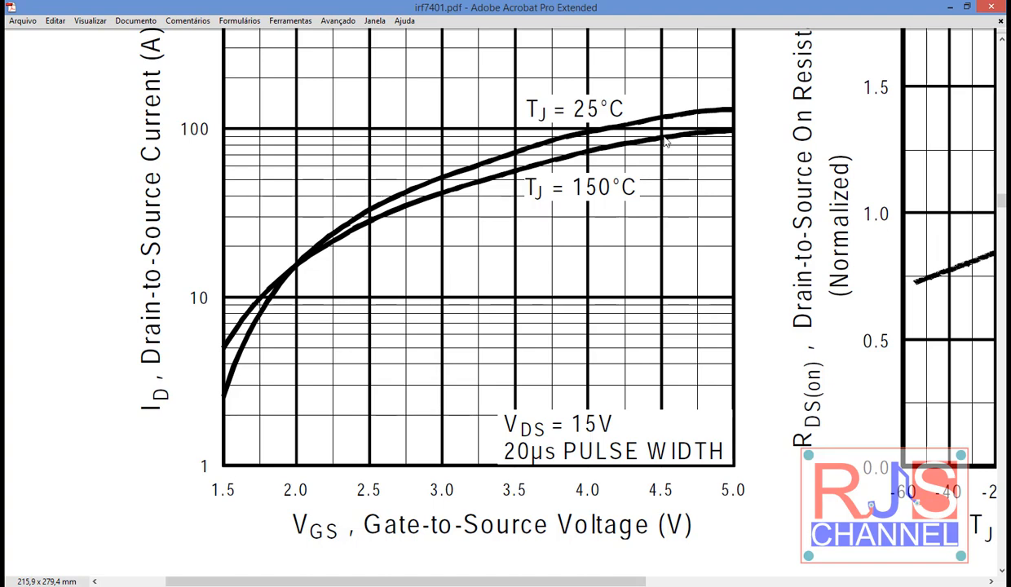
{"action": "key", "text": "alt+Tab"}
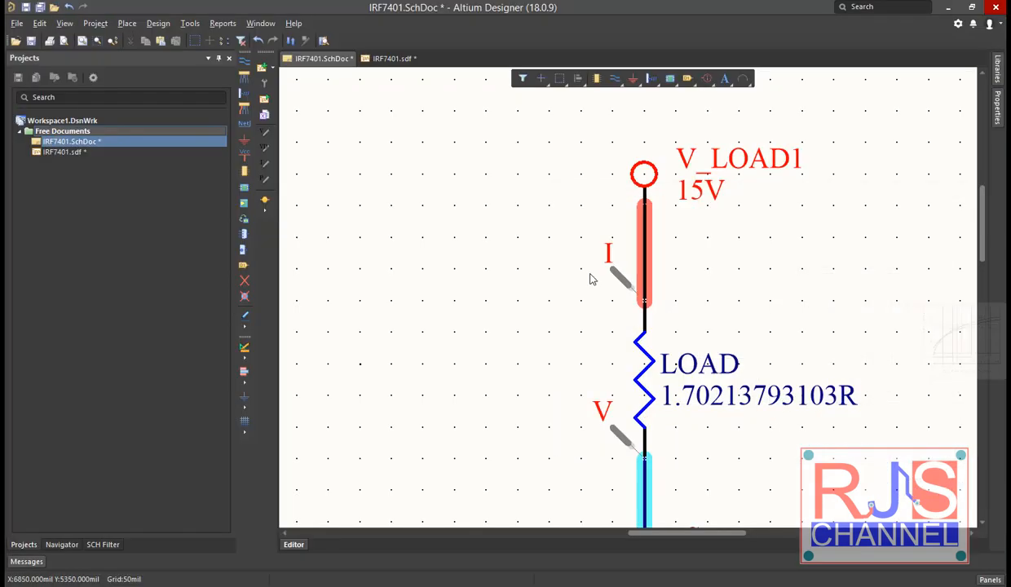
{"action": "key", "text": "alt+Tab"}
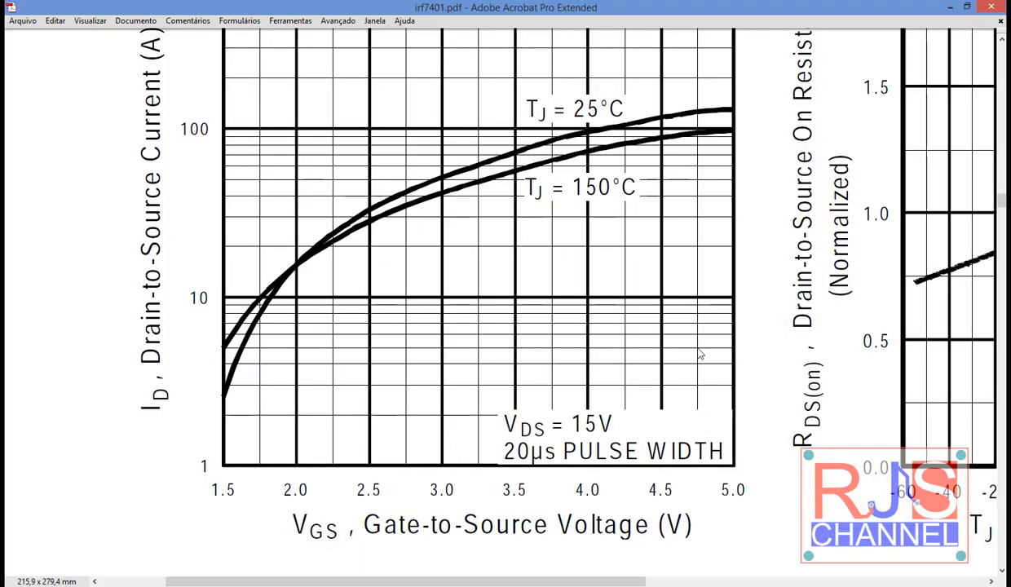
Step: Find the Gate Threshold Voltage VGS(th) row in the datasheet's electrical characteristics table
{"action": "scroll", "coordinate": [782, 379], "scroll_direction": "up", "scroll_amount": 3}
{"action": "scroll", "coordinate": [782, 383], "scroll_direction": "up", "scroll_amount": 15}
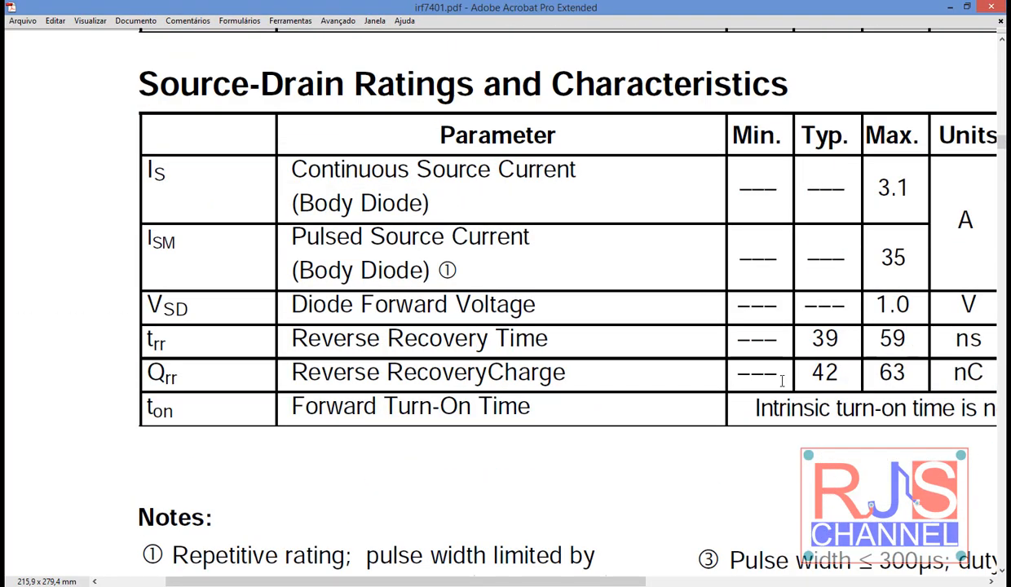
{"action": "scroll", "coordinate": [782, 384], "scroll_direction": "up", "scroll_amount": 10}
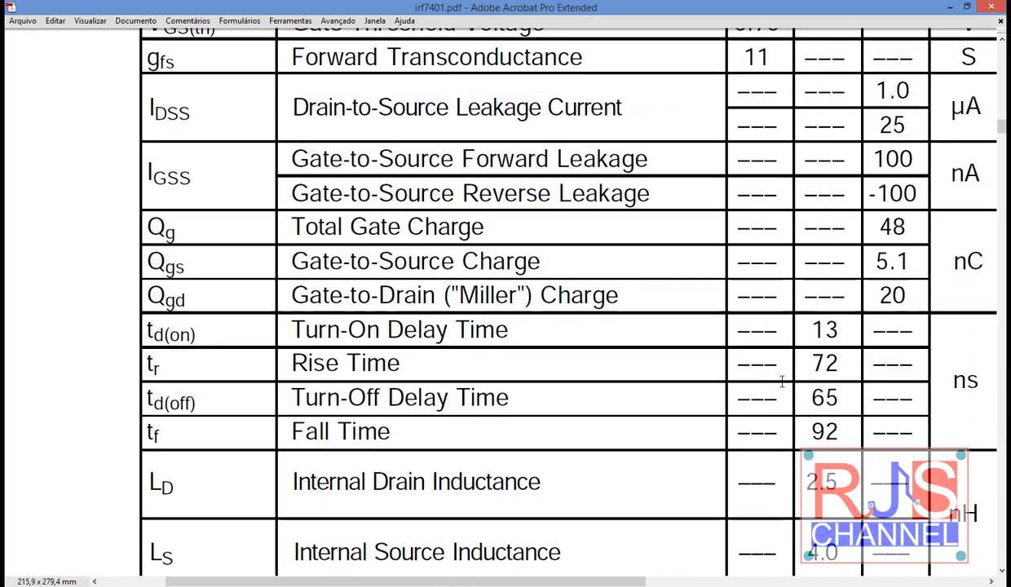
{"action": "scroll", "coordinate": [782, 382], "scroll_direction": "up", "scroll_amount": 5}
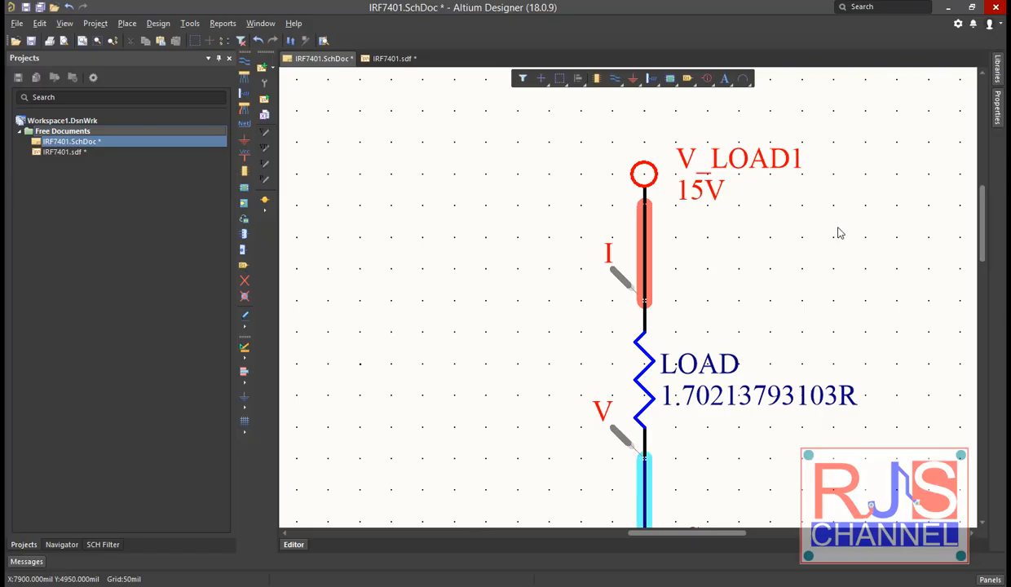
Step: Set the pulsed value of the VPULSE source on the Altium schematic to 0.8V
{"action": "scroll", "coordinate": [654, 337], "scroll_direction": "down", "scroll_amount": 3, "text": "ctrl"}
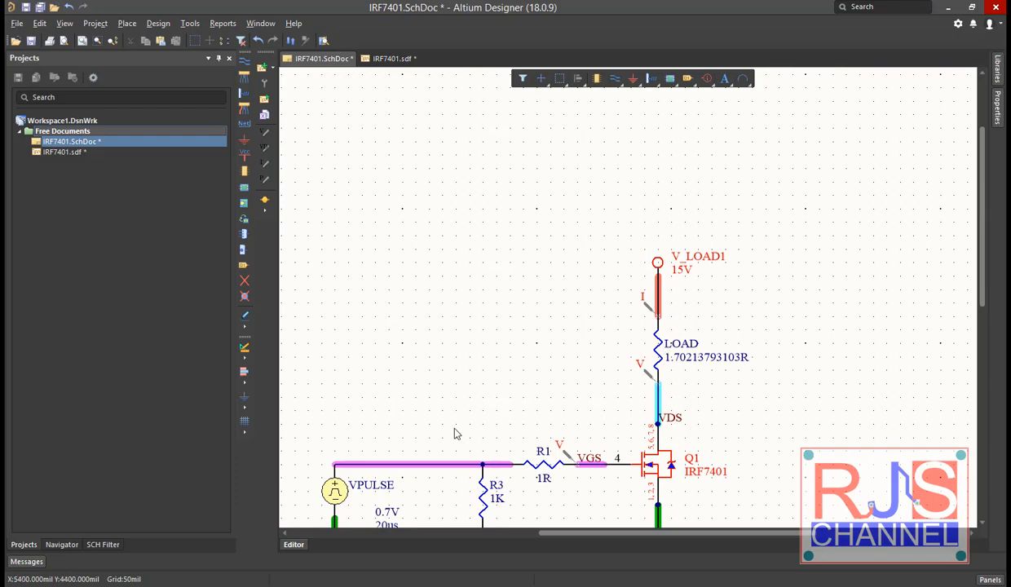
{"action": "scroll", "coordinate": [460, 369], "scroll_direction": "down", "scroll_amount": 3}
{"action": "scroll", "coordinate": [461, 369], "scroll_direction": "up", "scroll_amount": 2, "text": "ctrl"}
{"action": "scroll", "coordinate": [461, 368], "scroll_direction": "up", "scroll_amount": 3, "text": "ctrl"}
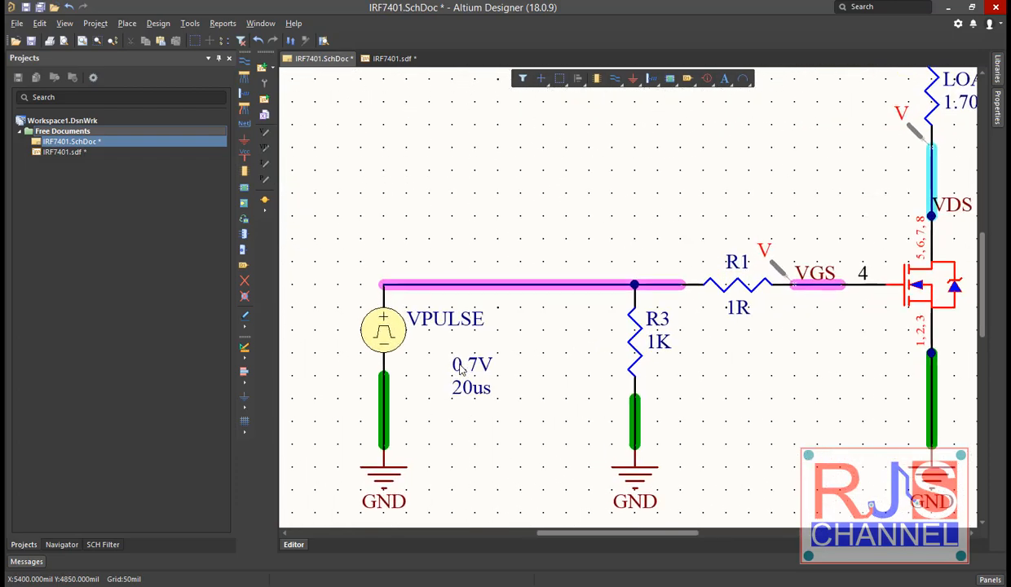
{"action": "scroll", "coordinate": [526, 359], "scroll_direction": "up", "scroll_amount": 1, "text": "ctrl"}
{"action": "scroll", "coordinate": [525, 359], "scroll_direction": "up", "scroll_amount": 1, "text": "ctrl"}
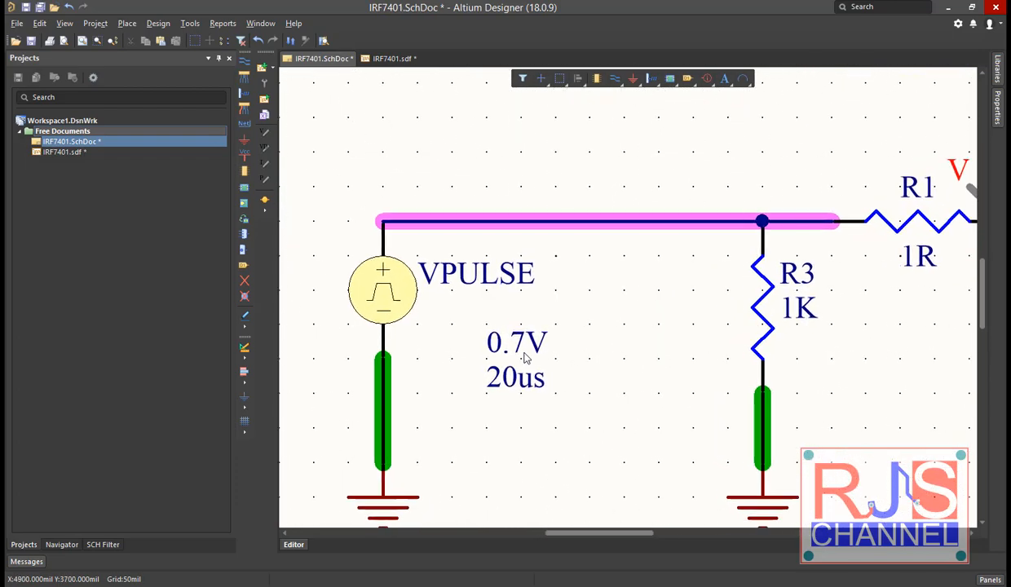
{"action": "left_click", "coordinate": [520, 342]}
{"action": "double_click", "coordinate": [522, 343]}
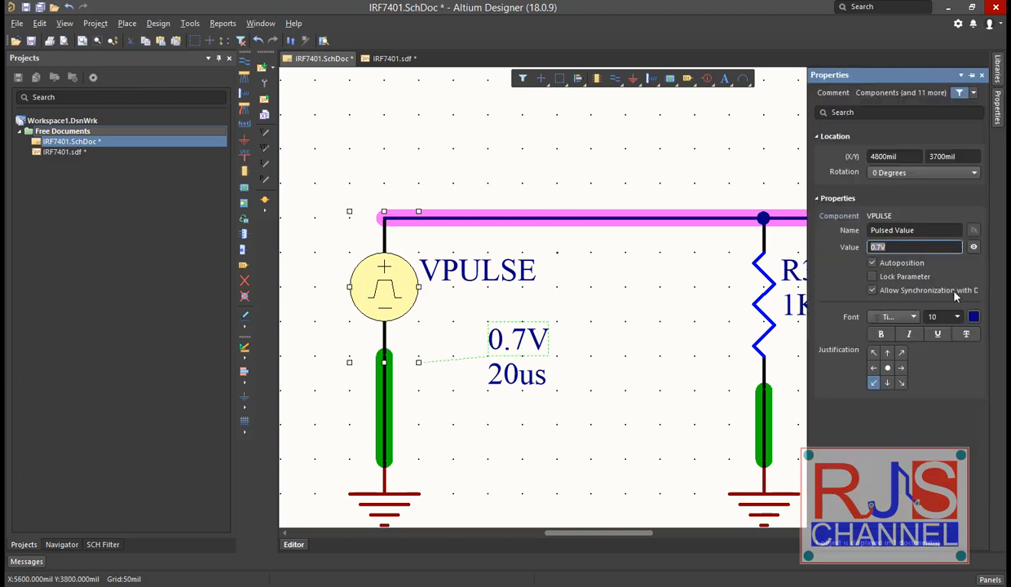
{"action": "left_click", "coordinate": [885, 248]}
{"action": "key", "text": "Return"}
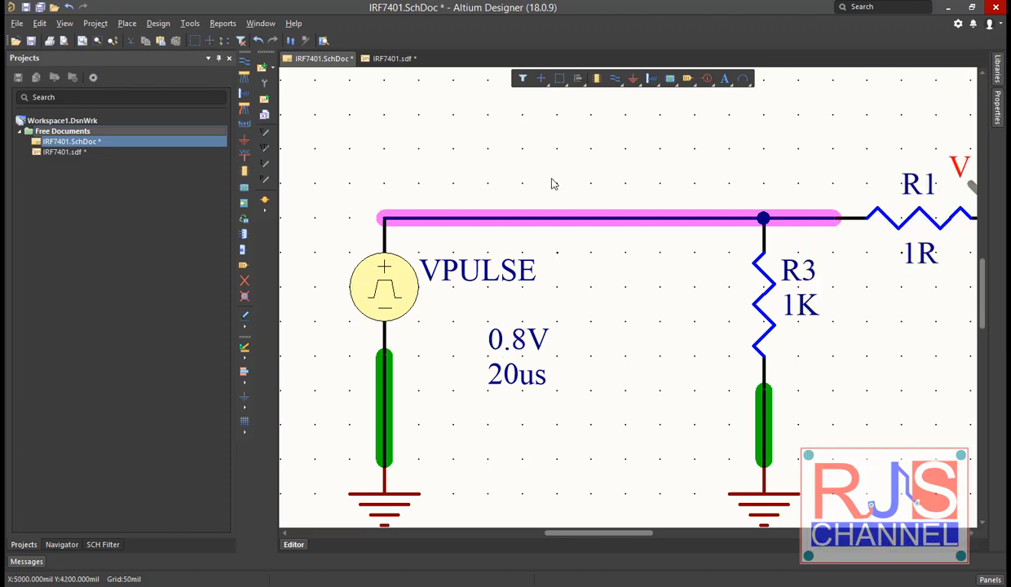
Step: Run the active simulation profile with the 0.8V gate pulse to refresh the transient waveforms
{"action": "scroll", "coordinate": [550, 179], "scroll_direction": "down", "scroll_amount": 1, "text": "ctrl"}
{"action": "scroll", "coordinate": [550, 180], "scroll_direction": "down", "scroll_amount": 3, "text": "ctrl"}
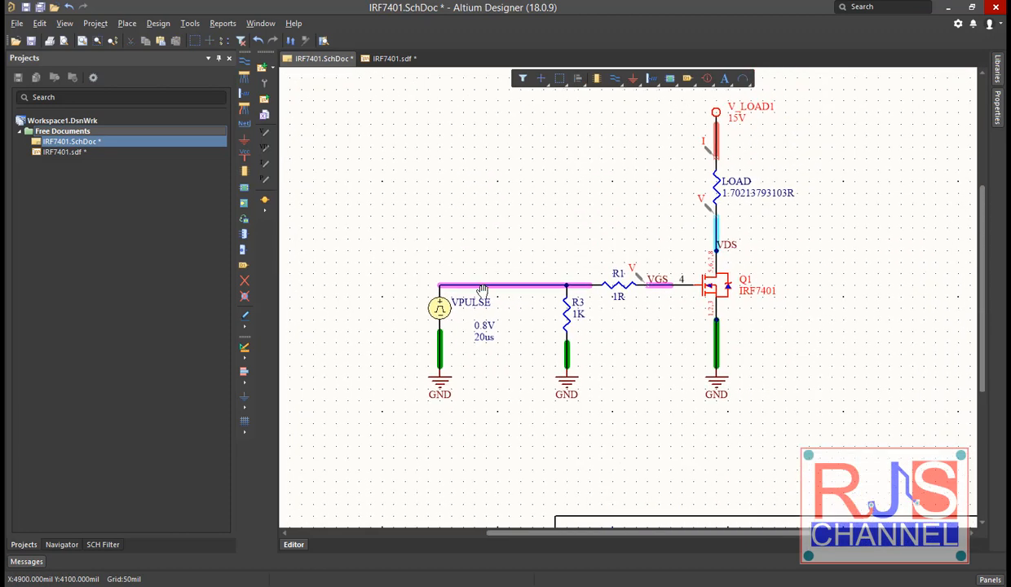
{"action": "left_click", "coordinate": [264, 99]}
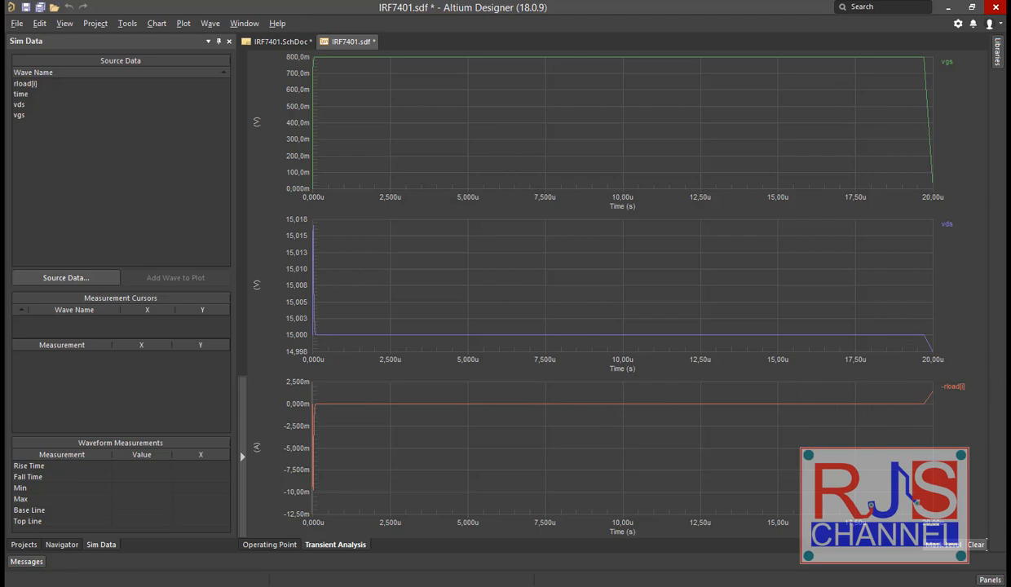
Step: Switch to the IRF7401 datasheet and go from the electrical characteristics table back to the Fig 3 transfer graph
{"action": "key", "text": "alt+Tab"}
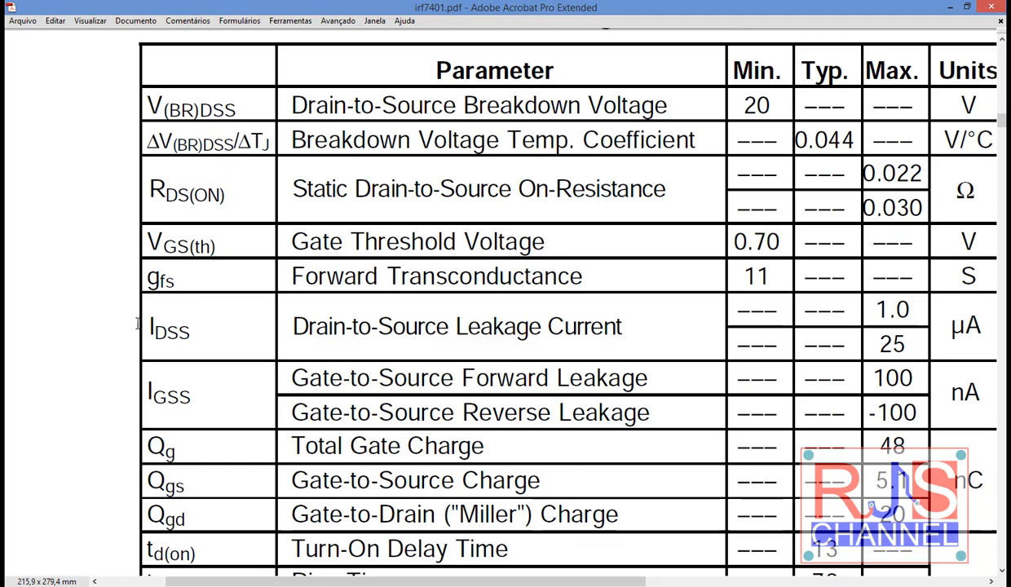
{"action": "scroll", "coordinate": [277, 380], "scroll_direction": "down", "scroll_amount": 10}
{"action": "scroll", "coordinate": [277, 380], "scroll_direction": "down", "scroll_amount": 20}
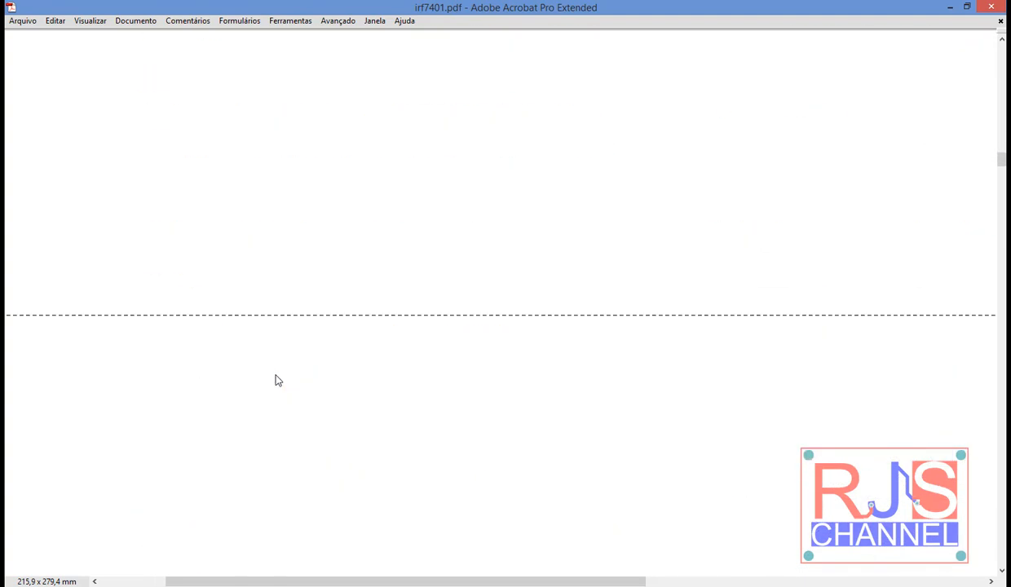
{"action": "scroll", "coordinate": [277, 380], "scroll_direction": "down", "scroll_amount": 15}
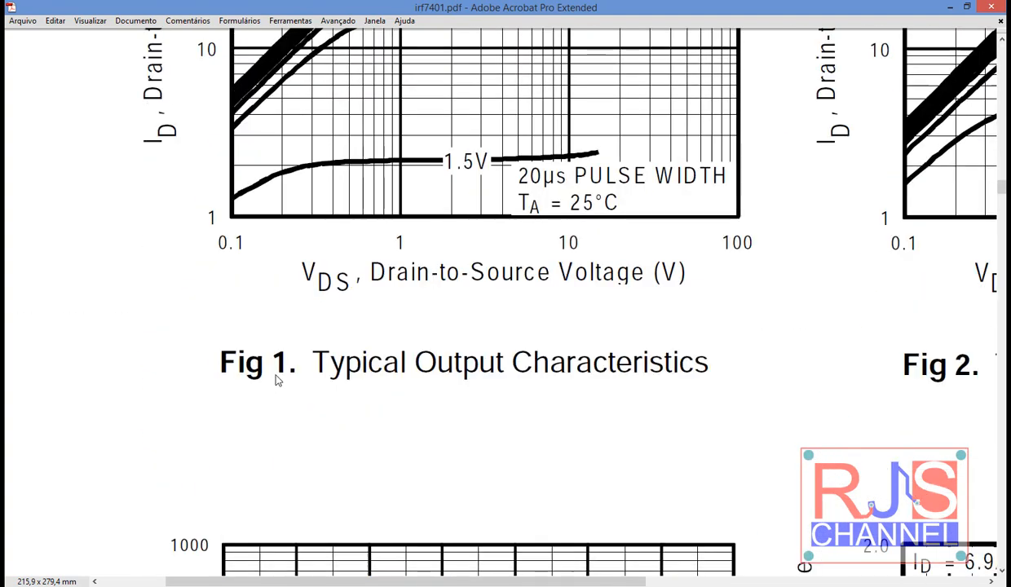
{"action": "scroll", "coordinate": [277, 380], "scroll_direction": "down", "scroll_amount": 2}
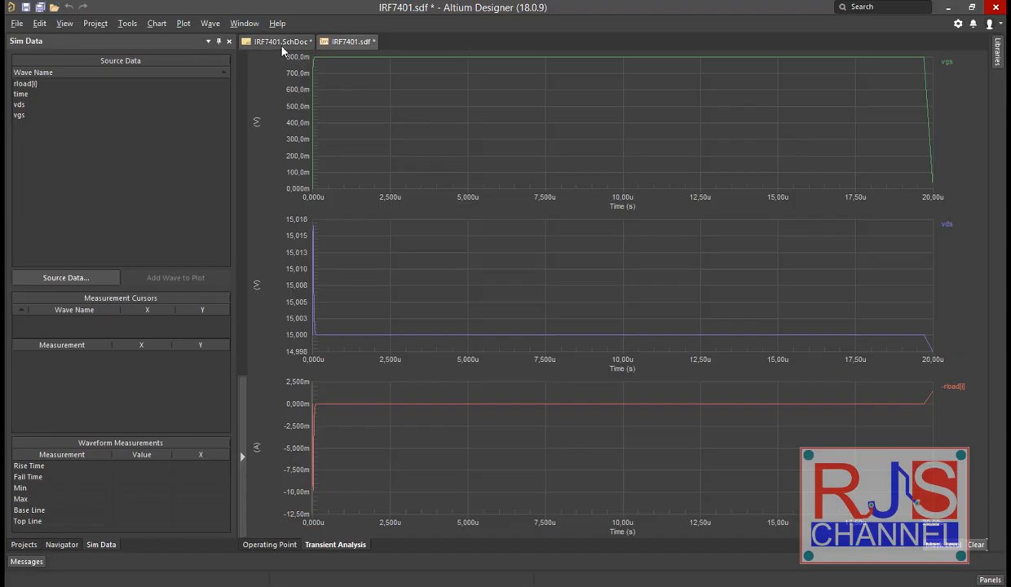
Step: Set the VPULSE source's pulsed value to 1V on the Altium schematic and rerun the simulation
{"action": "left_click", "coordinate": [276, 41]}
{"action": "scroll", "coordinate": [469, 341], "scroll_direction": "up", "scroll_amount": 4, "text": "ctrl"}
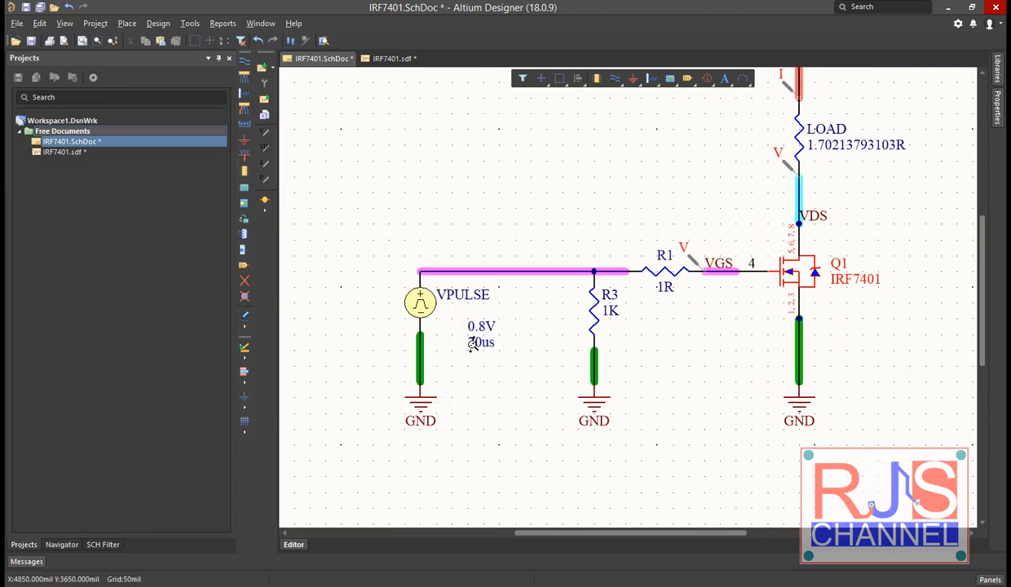
{"action": "double_click", "coordinate": [462, 325]}
{"action": "left_click", "coordinate": [875, 247]}
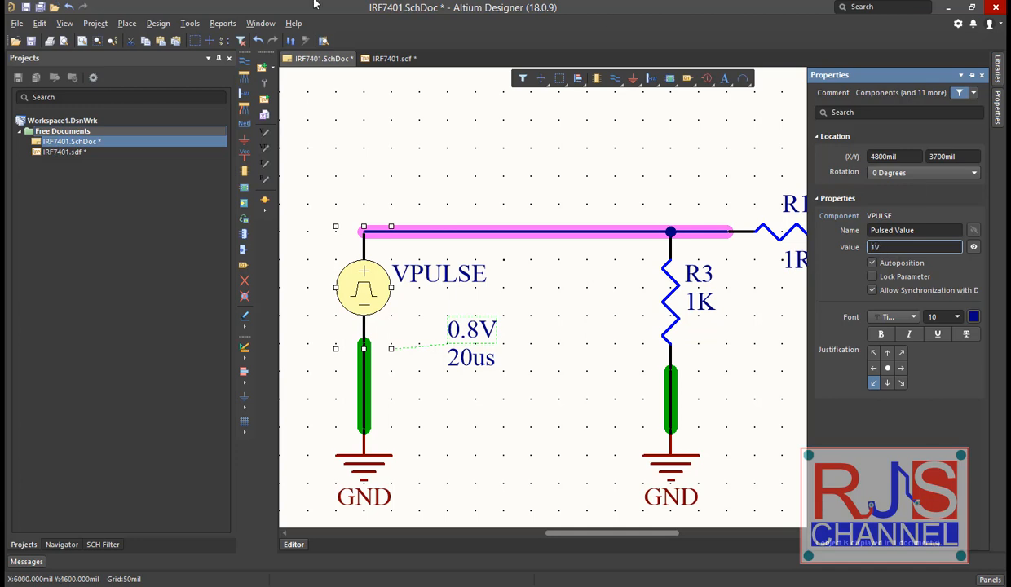
{"action": "left_click", "coordinate": [514, 307]}
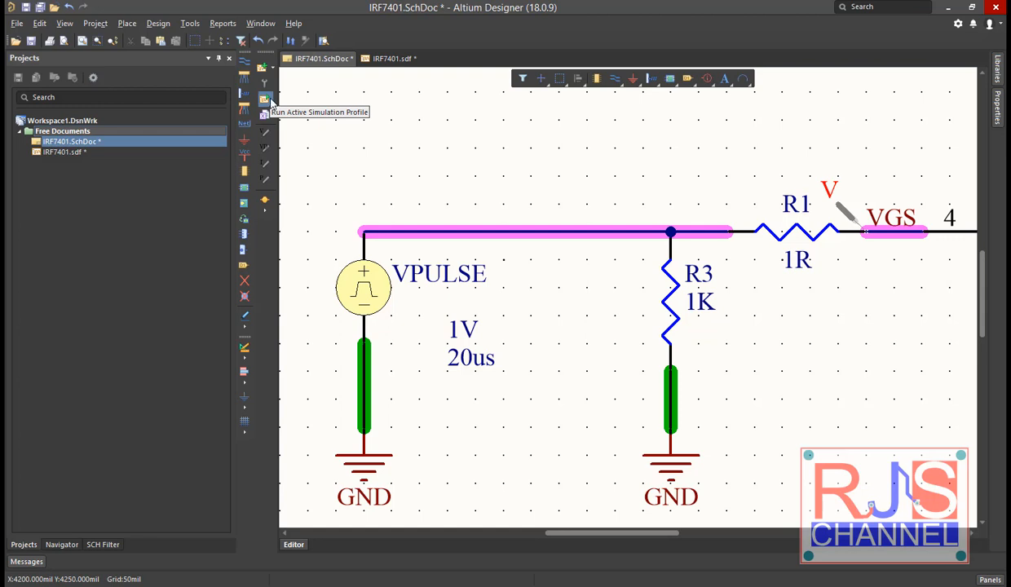
{"action": "left_click", "coordinate": [265, 70]}
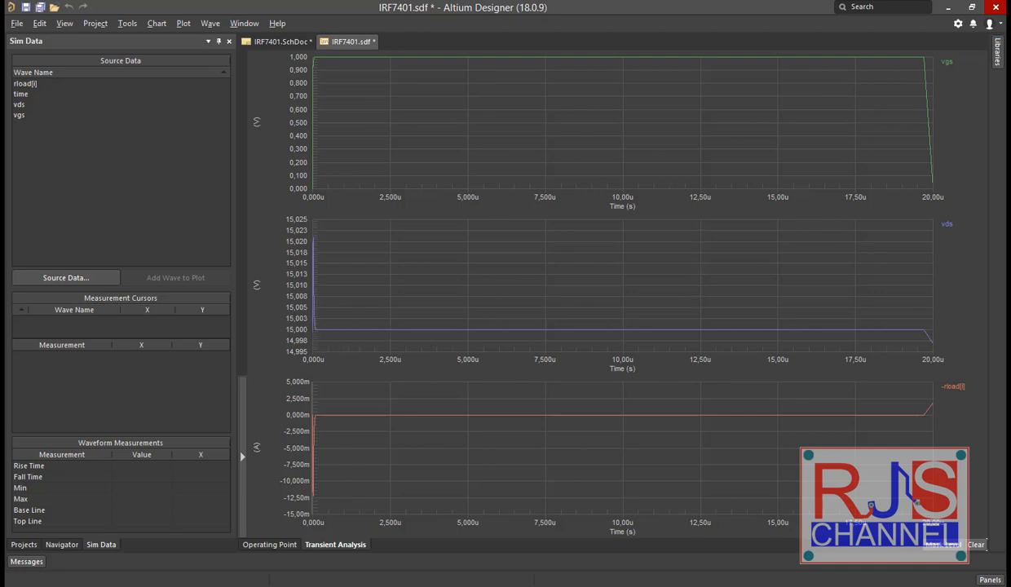
Step: Measure the -rload[i] waveform with Cursor A at about 6.44 µs, and clear the waveform highlighting
{"action": "left_click", "coordinate": [952, 388]}
{"action": "right_click", "coordinate": [952, 388]}
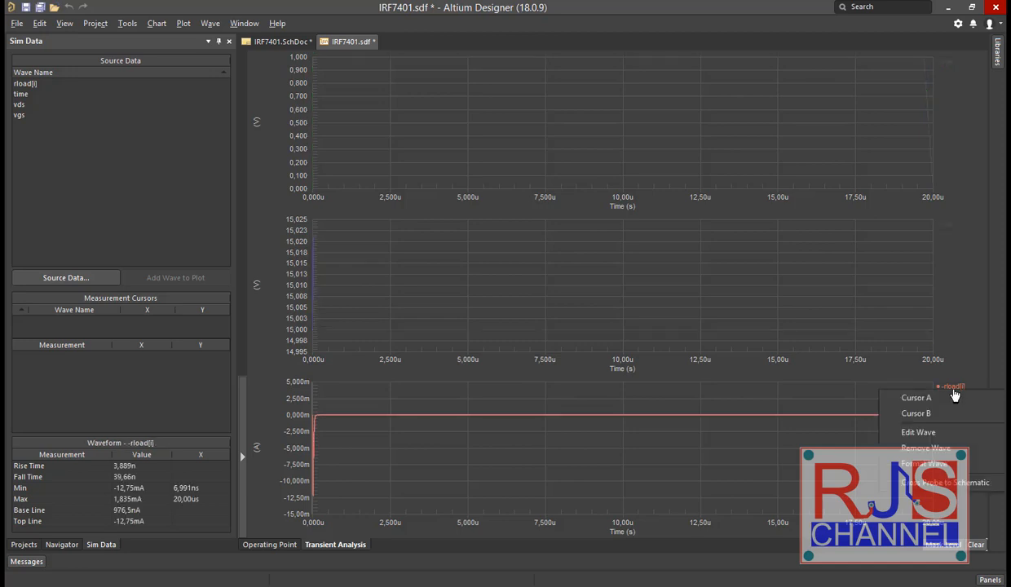
{"action": "left_click", "coordinate": [920, 397]}
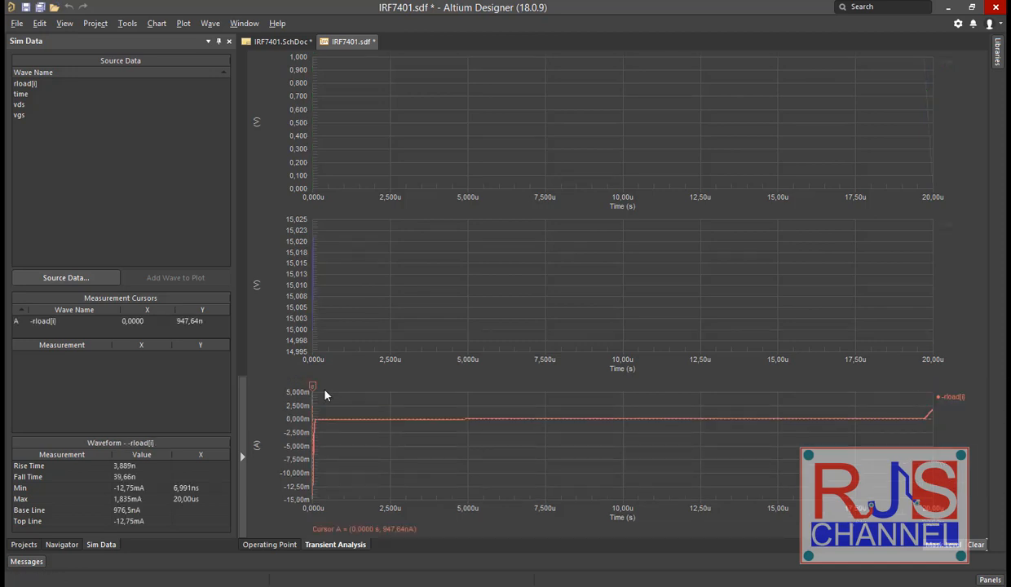
{"action": "left_click_drag", "start_coordinate": [314, 386], "coordinate": [512, 383]}
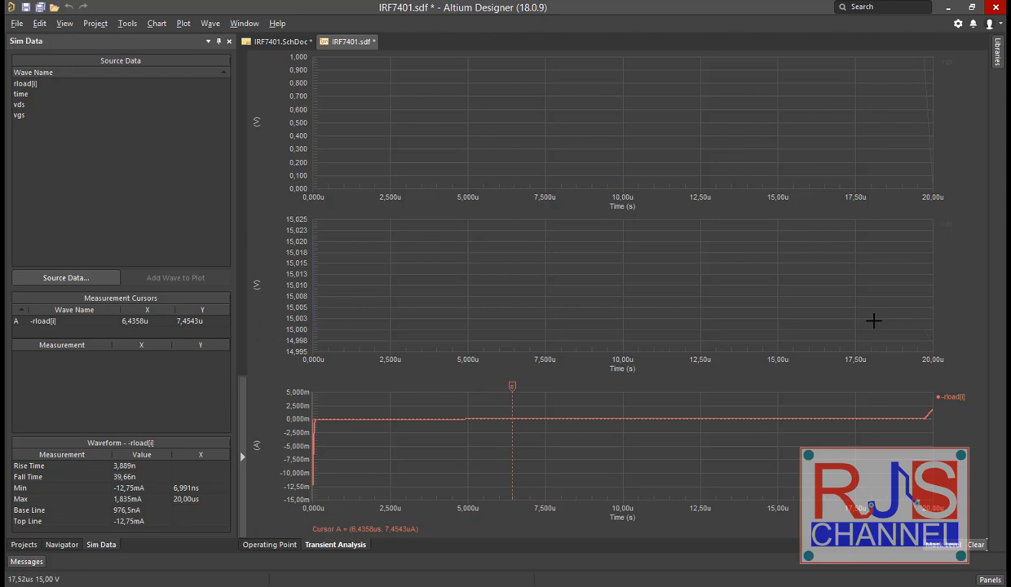
{"action": "left_click", "coordinate": [976, 547]}
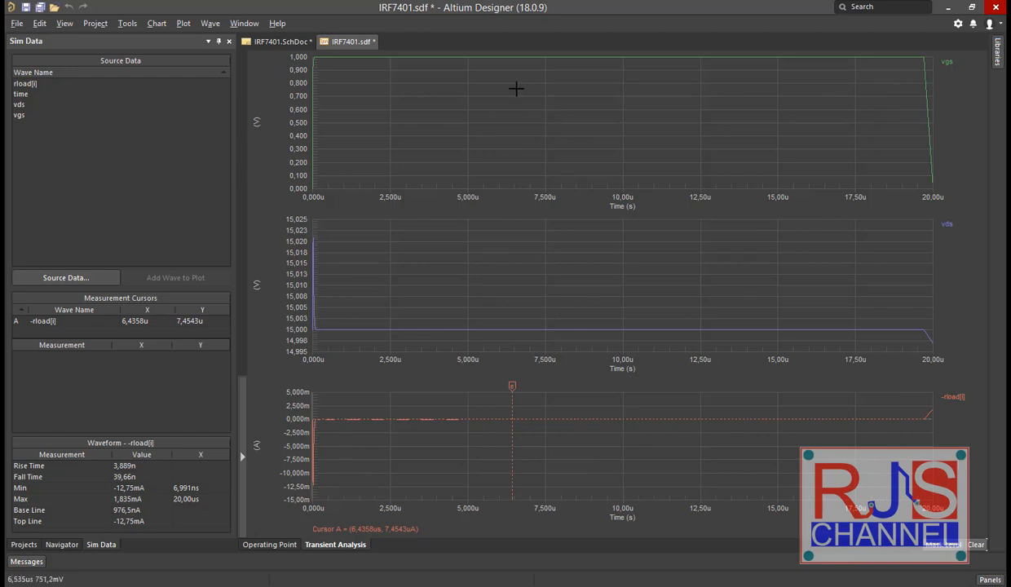
Step: Set the VPULSE source's pulsed value to 1.2V on the schematic and rerun the simulation
{"action": "left_click", "coordinate": [275, 42]}
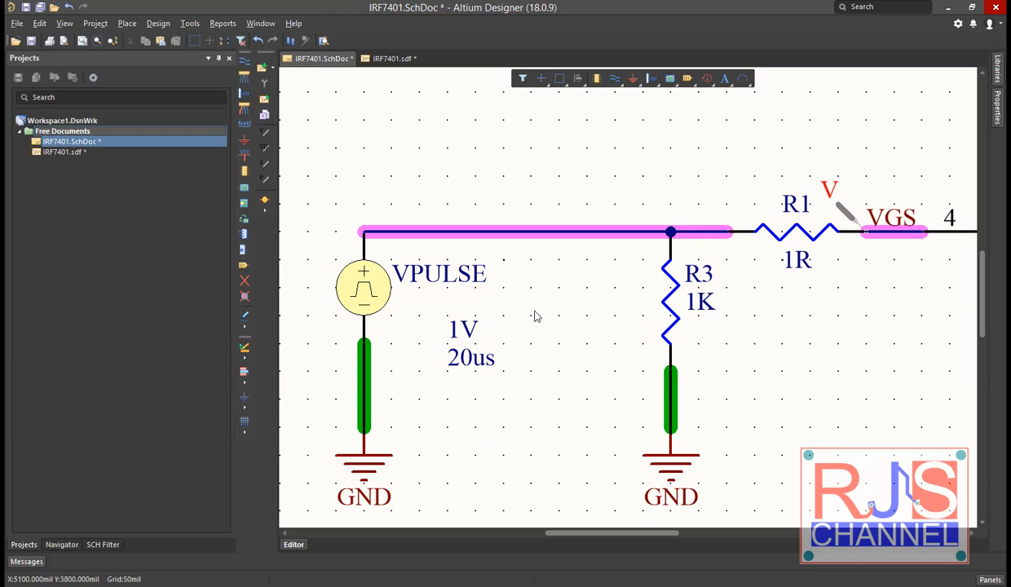
{"action": "left_click", "coordinate": [454, 328]}
{"action": "left_click", "coordinate": [463, 341]}
{"action": "left_click", "coordinate": [461, 340]}
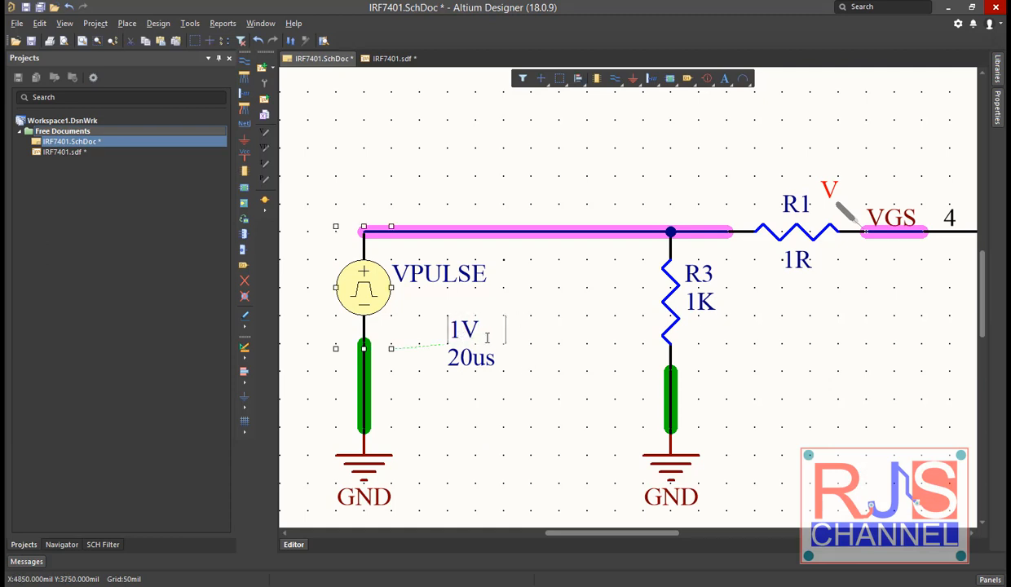
{"action": "type", "text": ".2"}
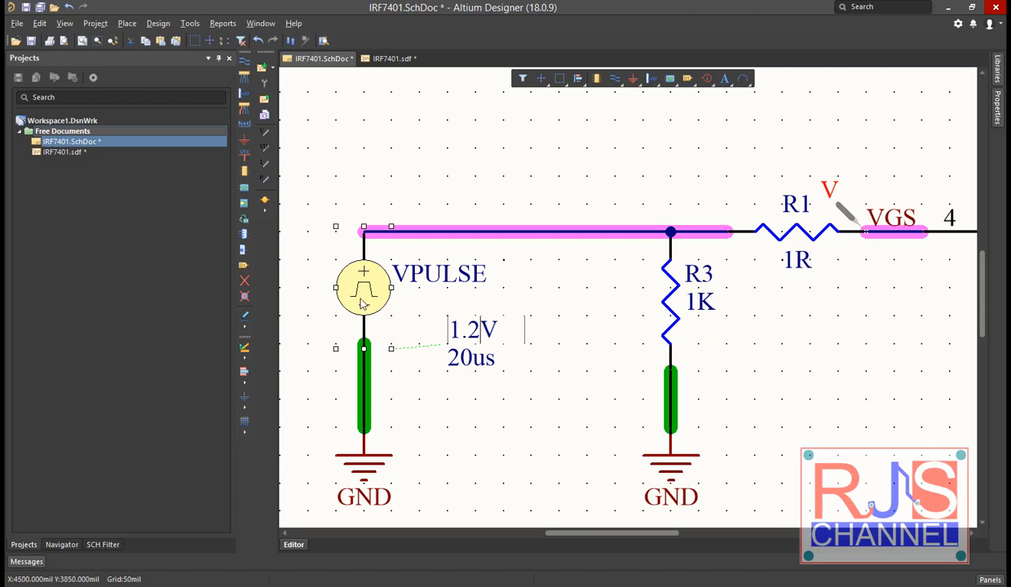
{"action": "left_click", "coordinate": [489, 424]}
{"action": "left_click", "coordinate": [474, 181]}
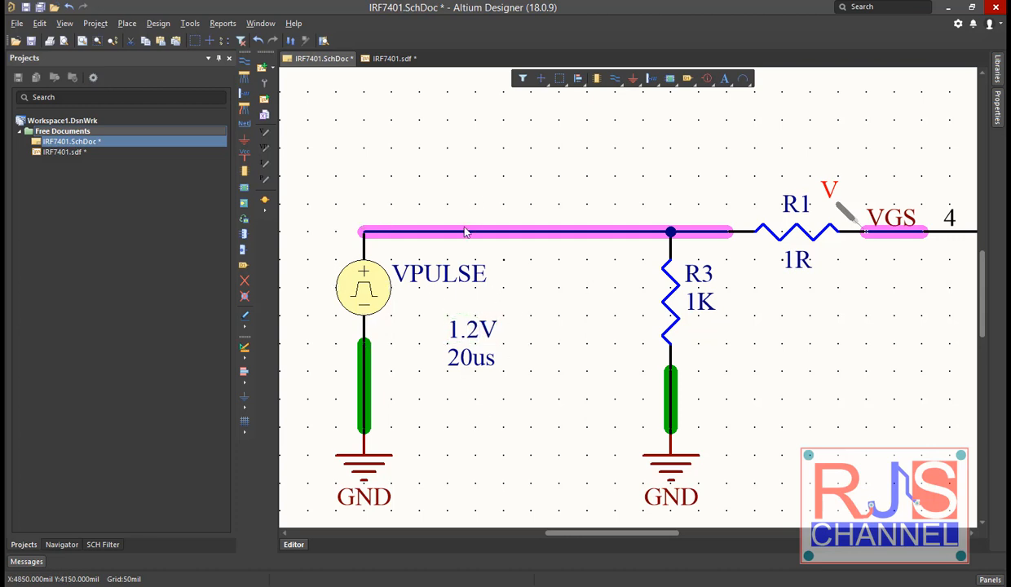
{"action": "left_click", "coordinate": [267, 104]}
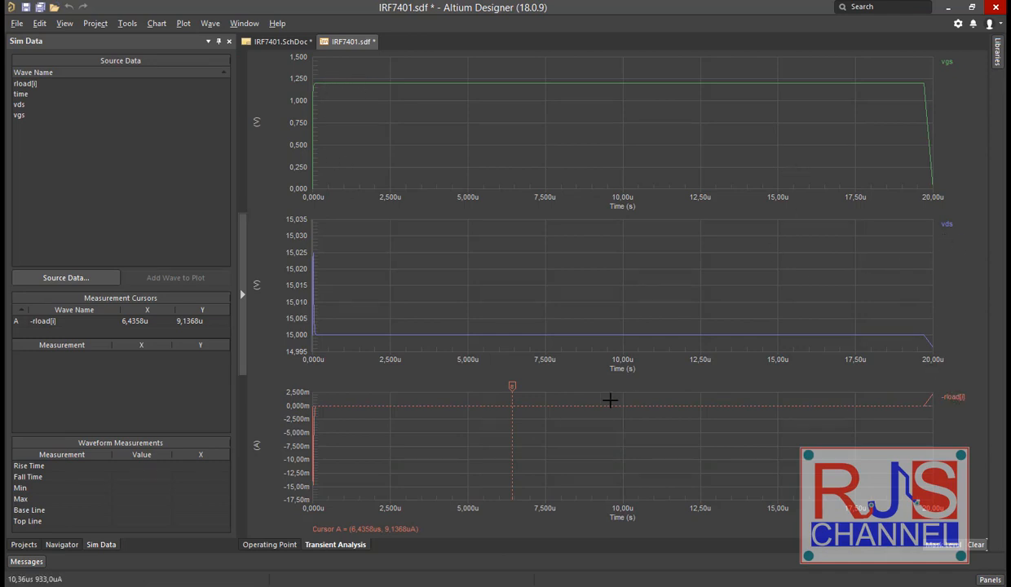
Step: Measure the -rload[i] waveform with Cursor A at about 10.56 µs and compare it with the datasheet's transfer graph
{"action": "left_click_drag", "start_coordinate": [512, 386], "coordinate": [639, 383]}
{"action": "left_click_drag", "start_coordinate": [1006, 7], "coordinate": [530, 4]}
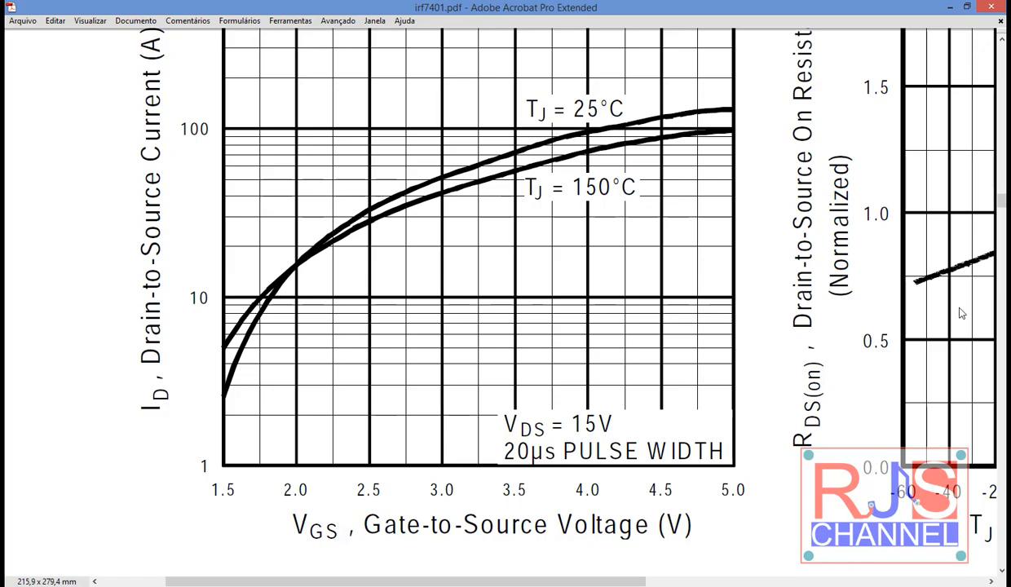
{"action": "key", "text": "alt+Tab"}
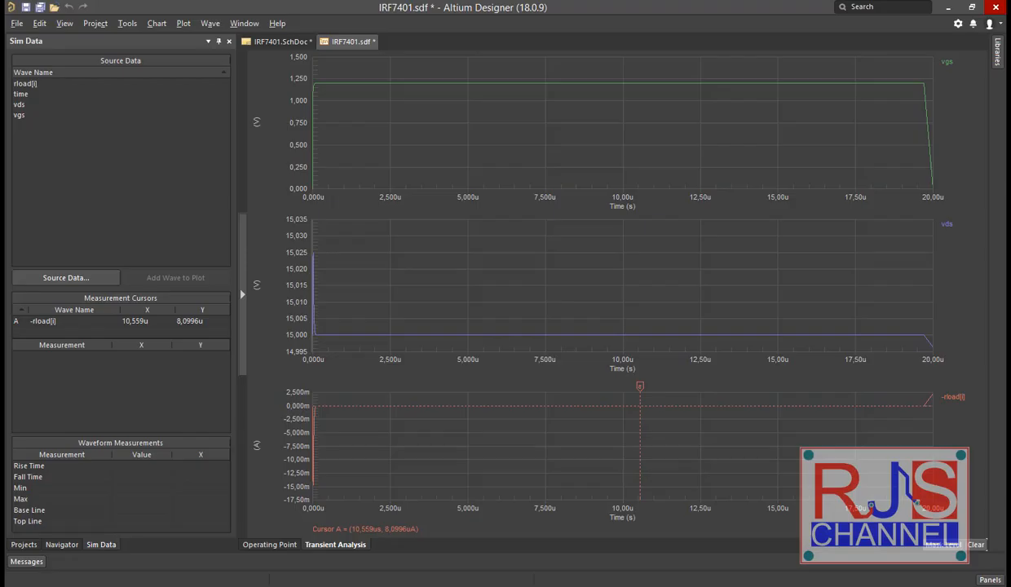
Step: Change the VPULSE gate pulse to 1.5V on the schematic and run the simulation again
{"action": "left_click", "coordinate": [280, 42]}
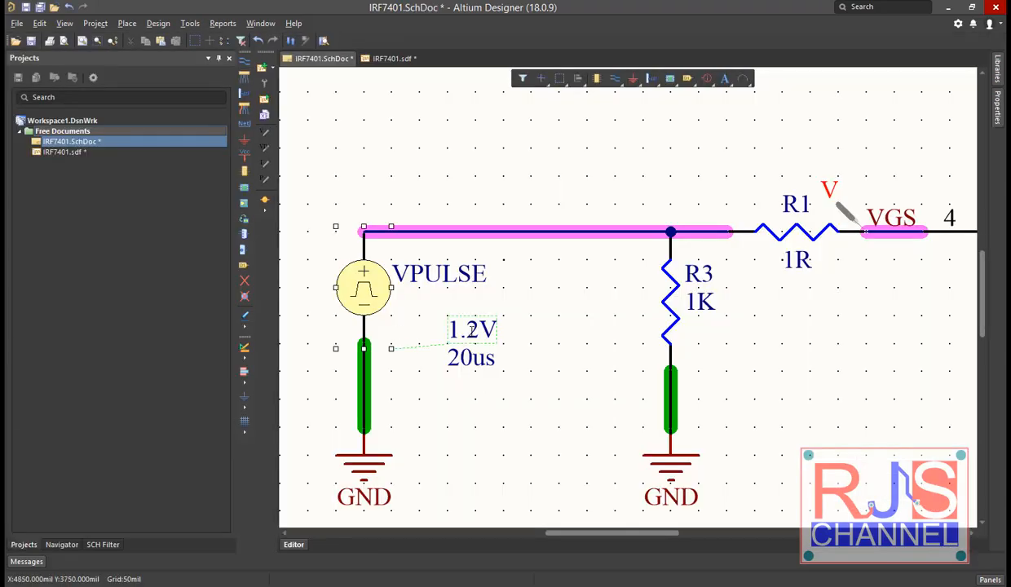
{"action": "double_click", "coordinate": [472, 330]}
{"action": "left_click", "coordinate": [473, 329]}
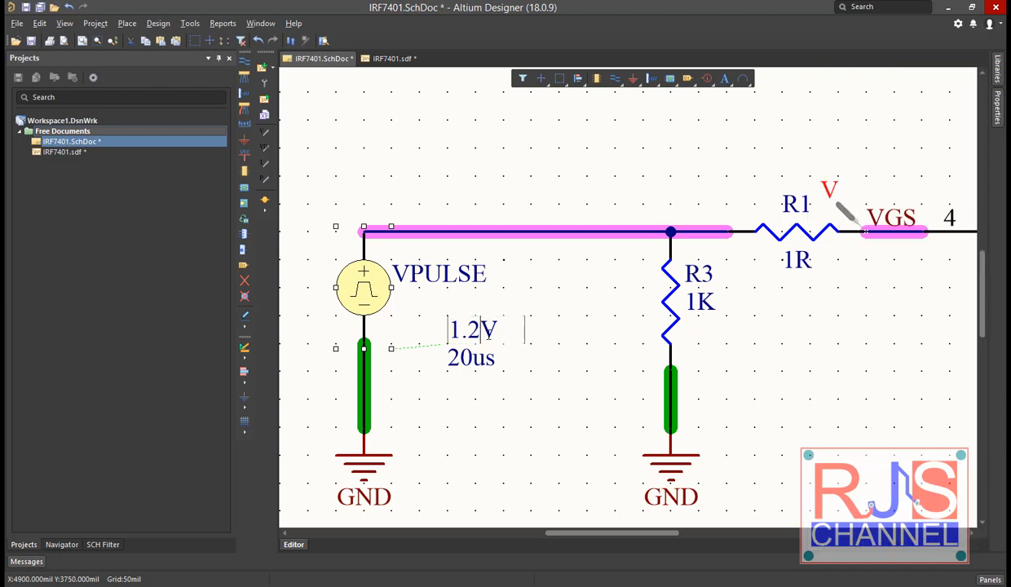
{"action": "key", "text": "Delete"}
{"action": "type", "text": "5"}
{"action": "key", "text": "Return"}
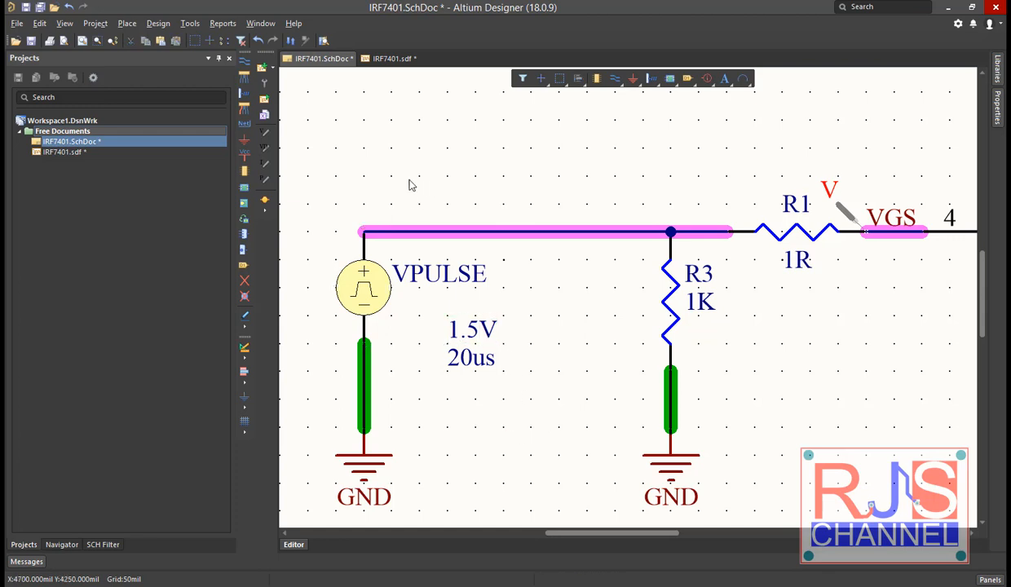
{"action": "left_click", "coordinate": [265, 99]}
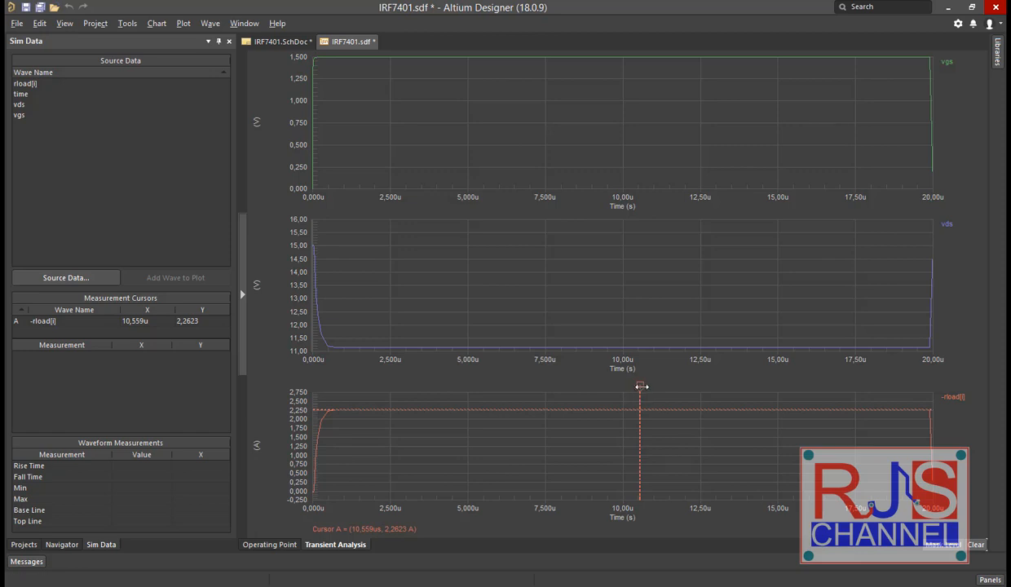
Step: Measure -rload[i] with Cursor A and vds with a new Cursor B at about 5.32 µs, clearing the waveform highlighting when finished
{"action": "left_click_drag", "start_coordinate": [637, 389], "coordinate": [427, 401]}
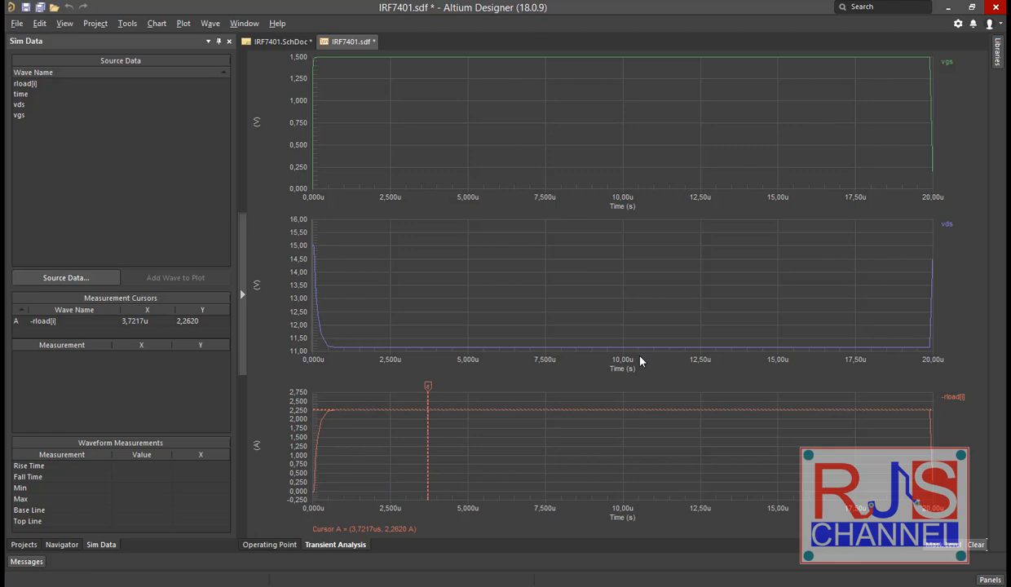
{"action": "right_click", "coordinate": [946, 226]}
{"action": "left_click", "coordinate": [929, 247]}
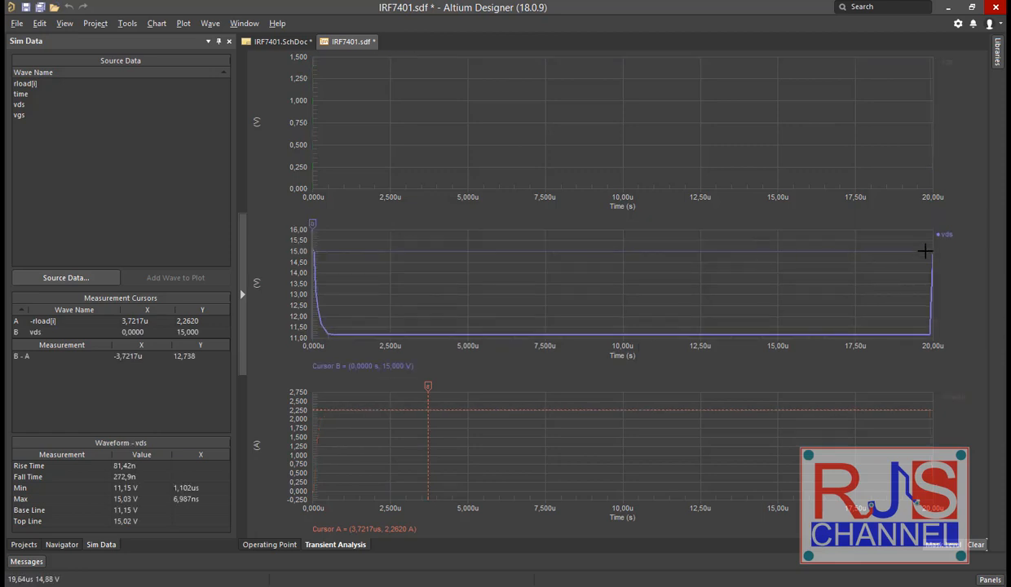
{"action": "left_click_drag", "start_coordinate": [316, 221], "coordinate": [477, 260]}
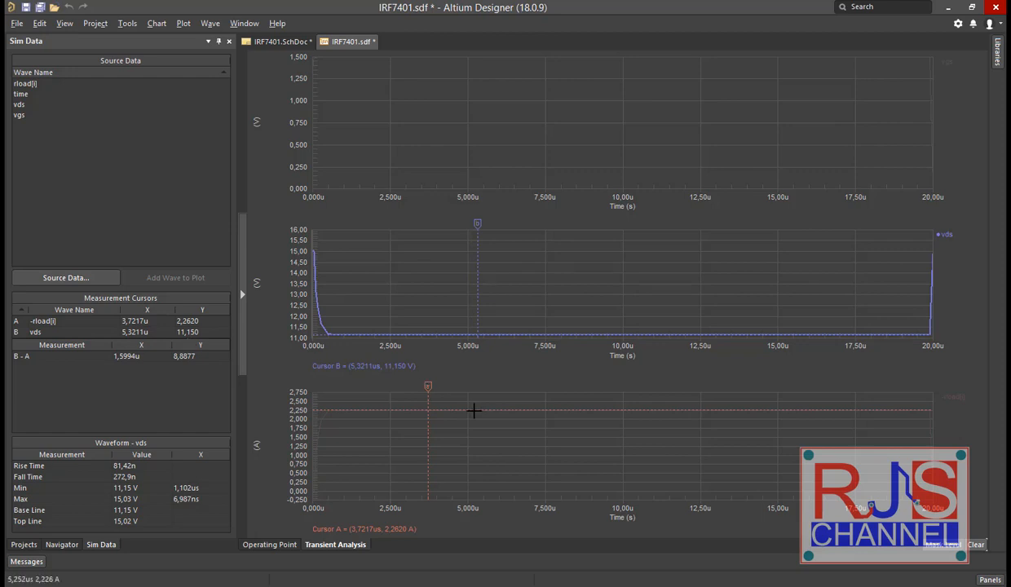
{"action": "left_click_drag", "start_coordinate": [426, 388], "coordinate": [520, 386]}
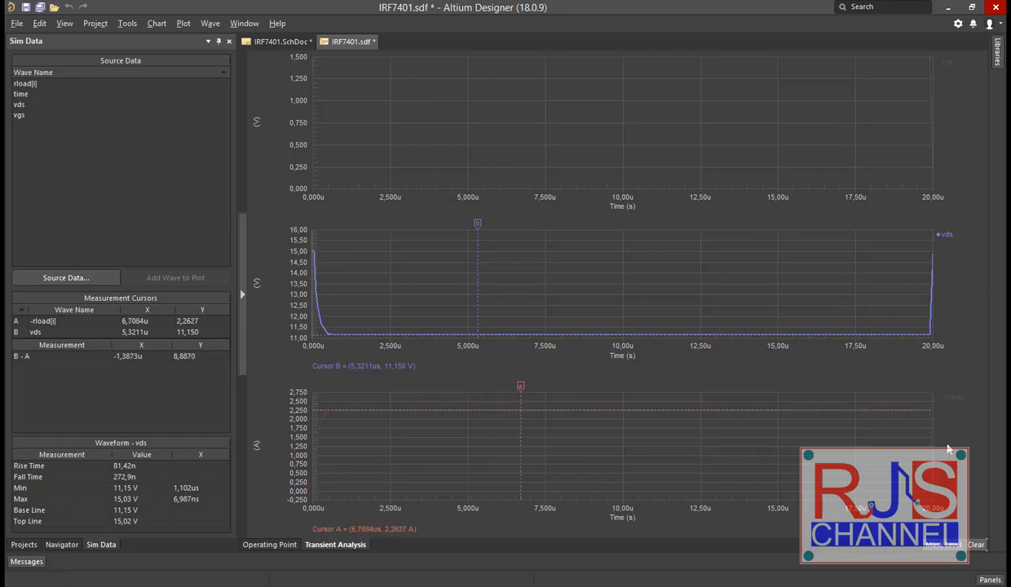
{"action": "left_click", "coordinate": [978, 546]}
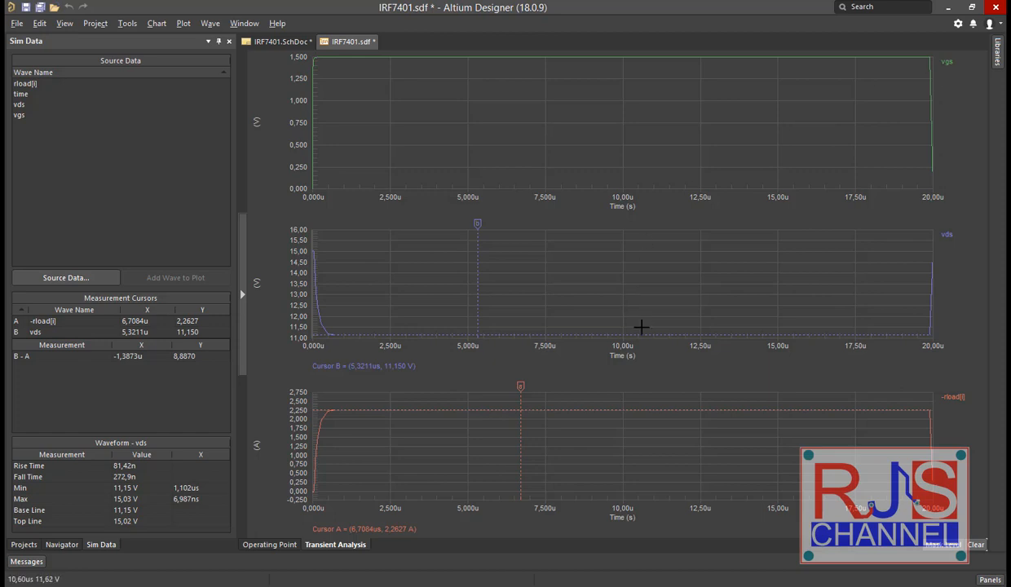
Step: Check the VPULSE value on the schematic, and compare the -rload[i] current at about 7.72 µs with the datasheet's transfer graph
{"action": "left_click", "coordinate": [278, 41]}
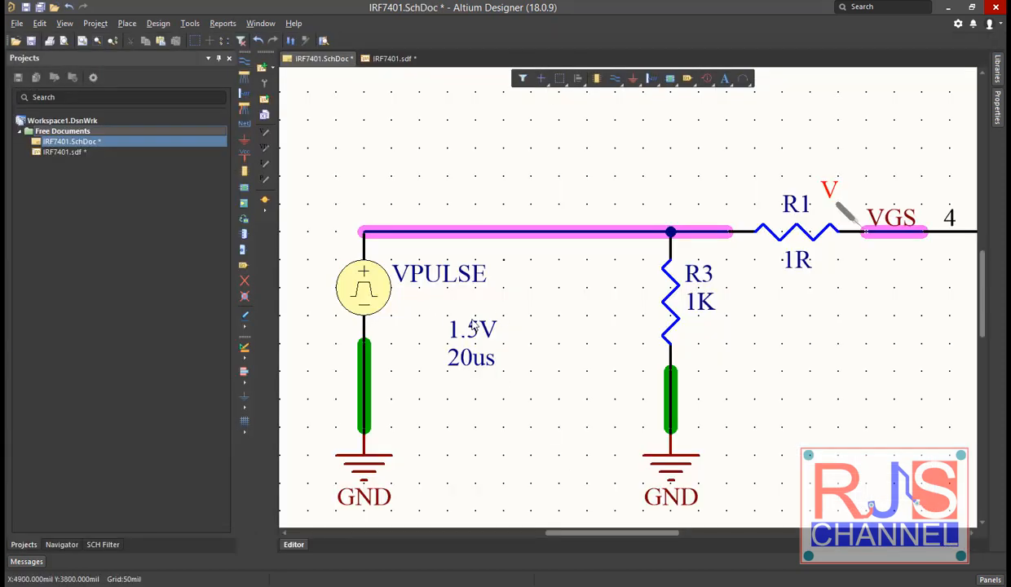
{"action": "left_click", "coordinate": [371, 62]}
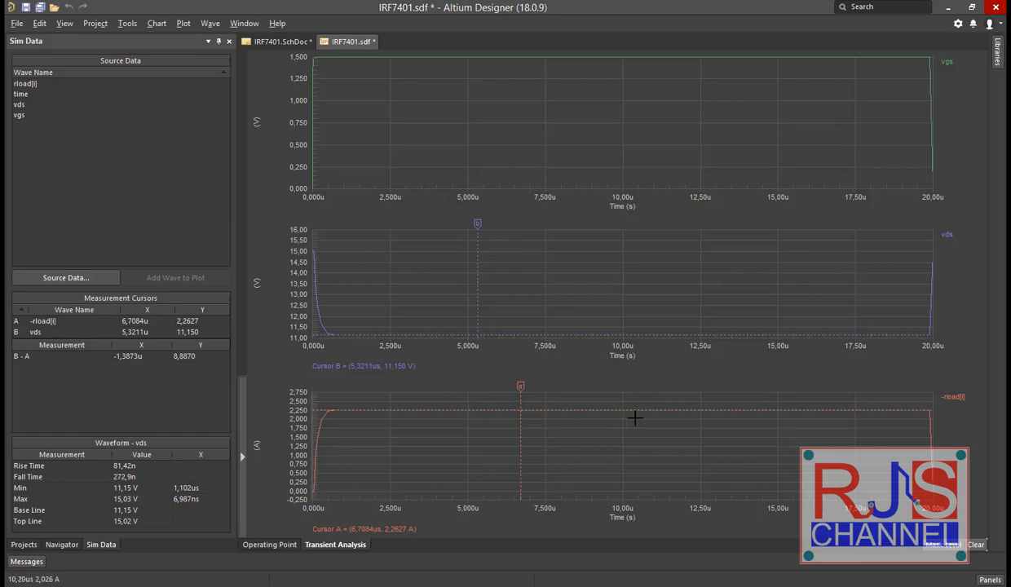
{"action": "left_click_drag", "start_coordinate": [521, 386], "coordinate": [551, 390]}
{"action": "key", "text": "alt+Tab"}
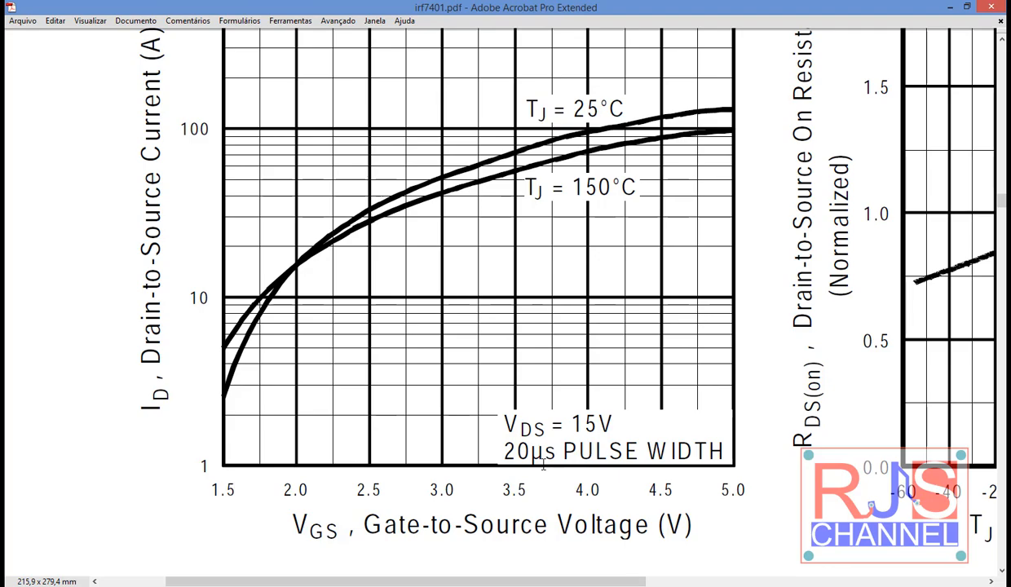
{"action": "key", "text": "alt+Tab"}
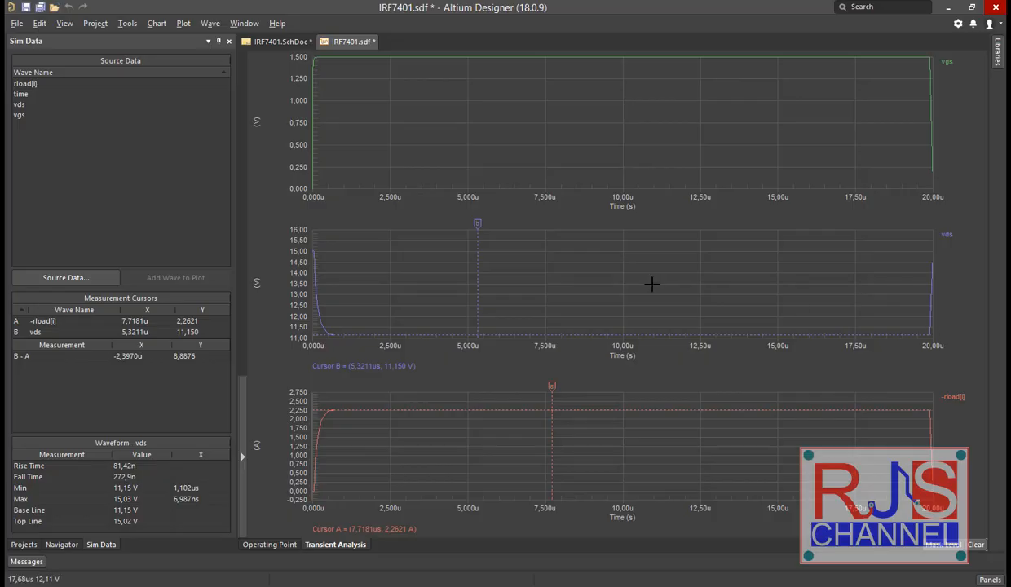
Step: Measure the -rload[i] current with Cursor A at about 4.02 µs and 8.22 µs, and return to the datasheet's transfer graph
{"action": "left_click", "coordinate": [289, 41]}
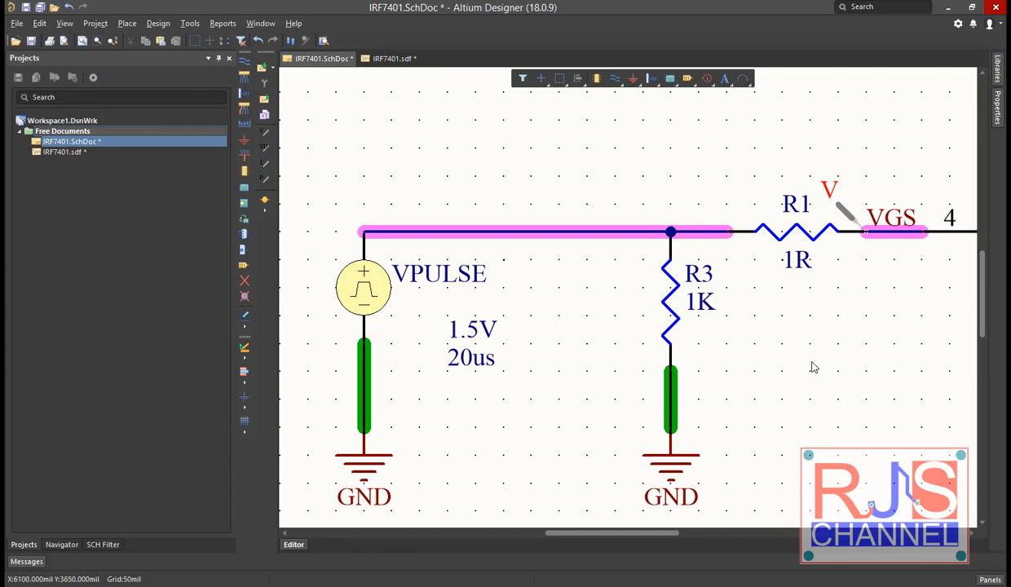
{"action": "left_click", "coordinate": [385, 59]}
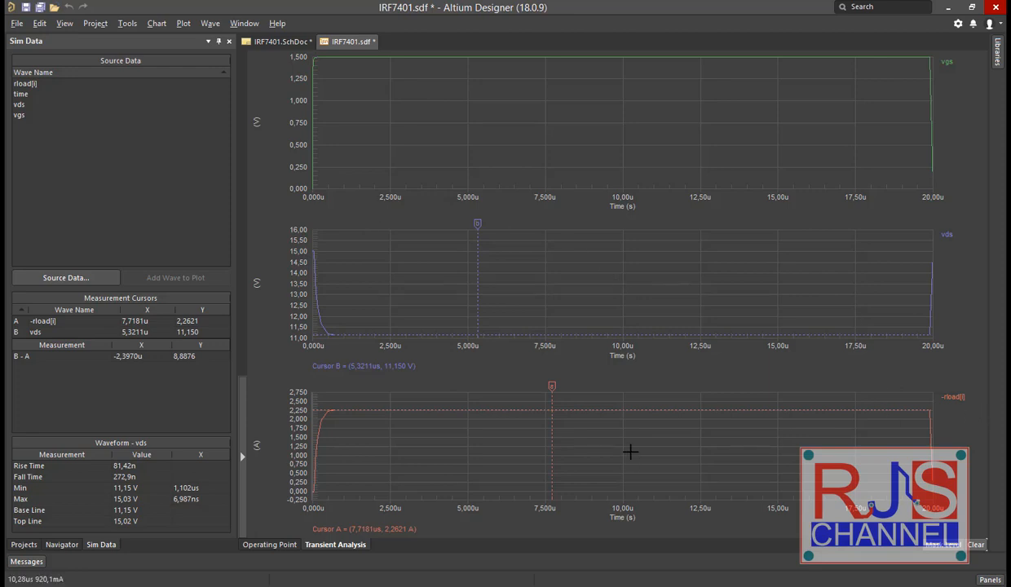
{"action": "left_click_drag", "start_coordinate": [552, 388], "coordinate": [437, 390]}
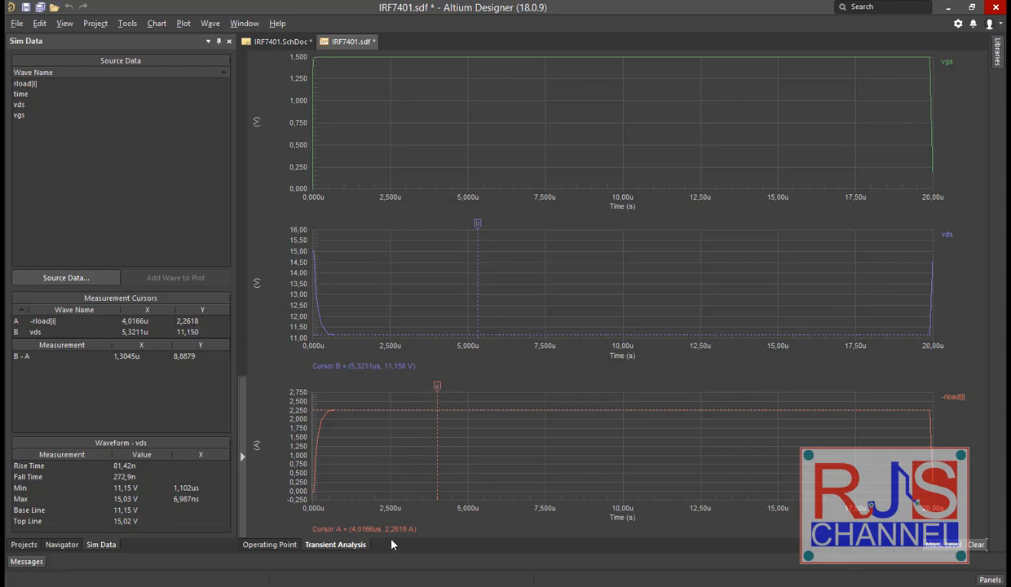
{"action": "mouse_move", "coordinate": [438, 388]}
{"action": "left_mouse_down"}
{"action": "mouse_move", "coordinate": [467, 388]}
{"action": "mouse_move", "coordinate": [418, 395]}
{"action": "mouse_move", "coordinate": [537, 397]}
{"action": "mouse_move", "coordinate": [571, 385]}
{"action": "mouse_move", "coordinate": [561, 397]}
{"action": "left_mouse_up"}
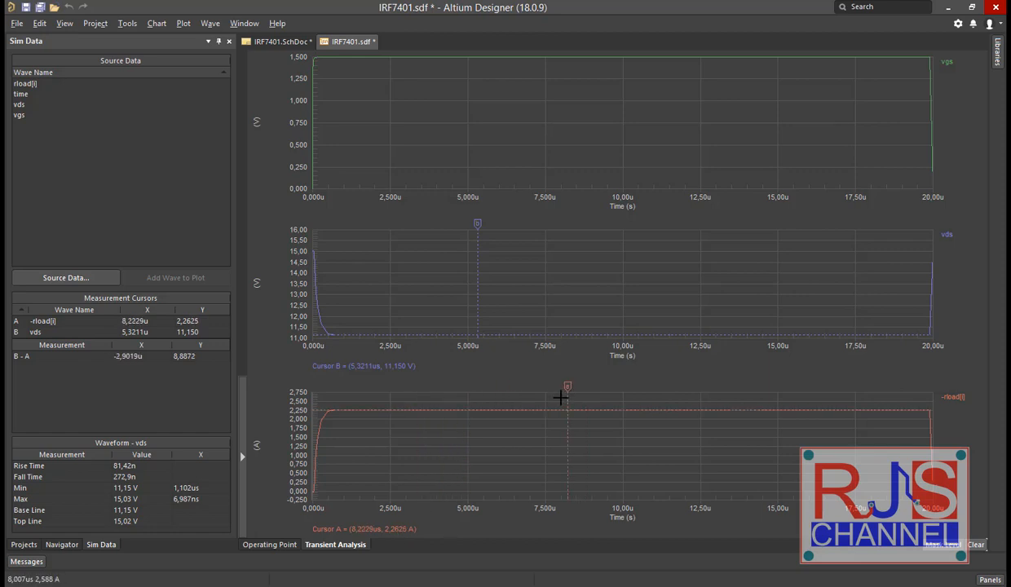
{"action": "left_click", "coordinate": [277, 42]}
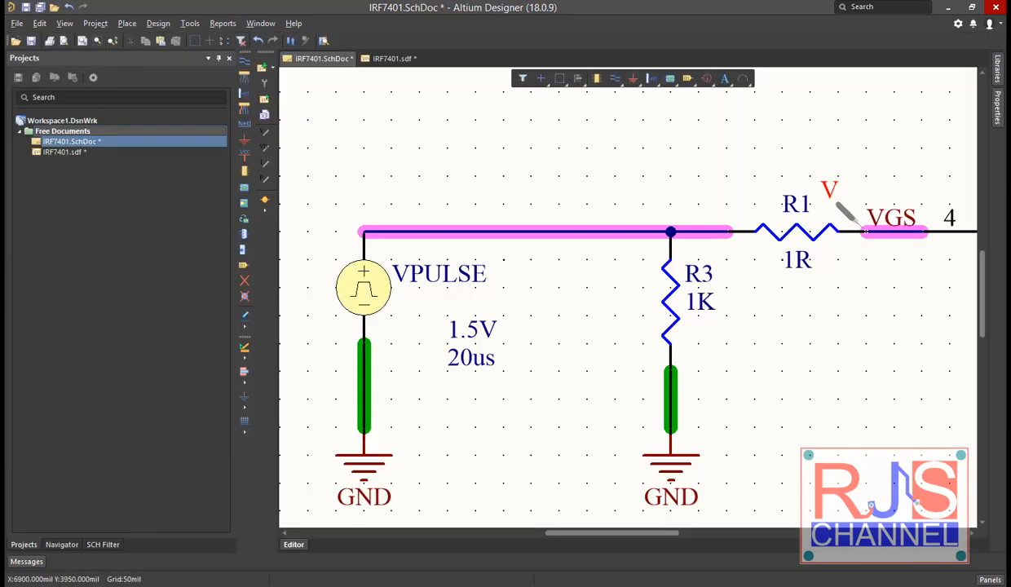
{"action": "key", "text": "alt+Tab"}
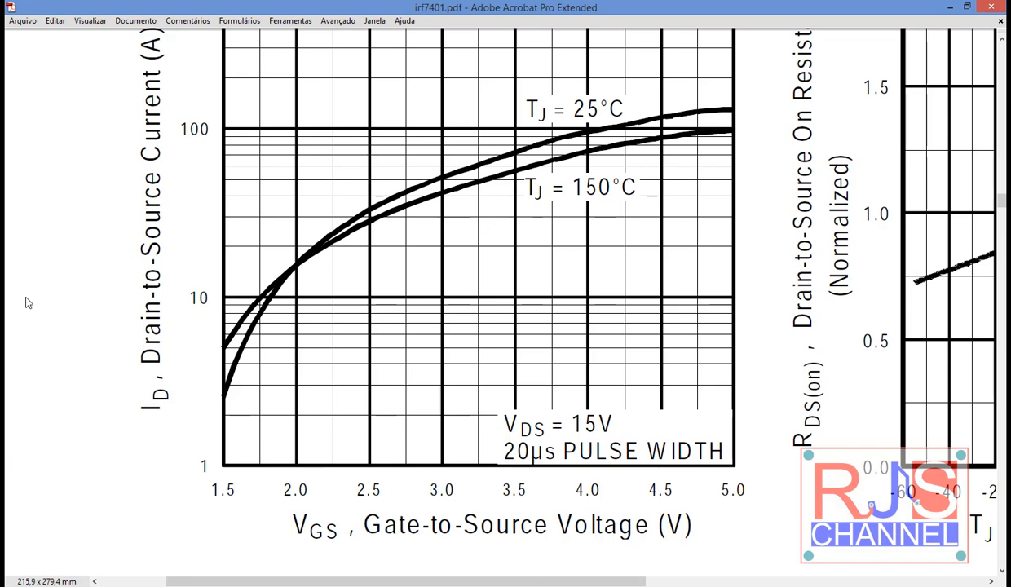
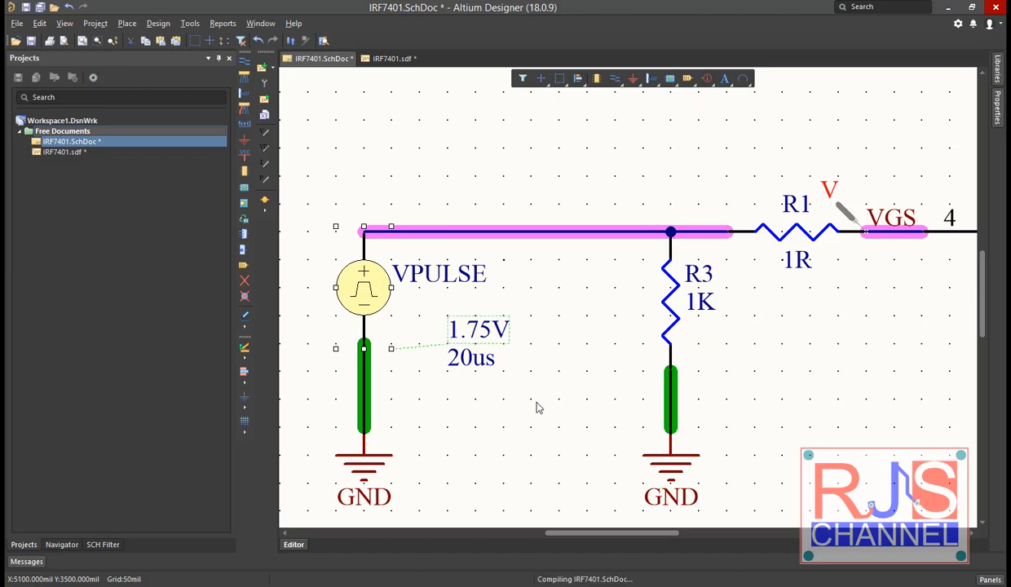
Step: Bring the whole MOSFET test circuit into view and rerun the simulation with the 1.75V gate pulse
{"action": "left_click", "coordinate": [538, 256]}
{"action": "middle_click_drag", "start_coordinate": [538, 255], "coordinate": [597, 388]}
{"action": "right_click_drag", "start_coordinate": [597, 389], "coordinate": [488, 455]}
{"action": "scroll", "coordinate": [564, 340], "scroll_direction": "down", "scroll_amount": 3, "text": "ctrl"}
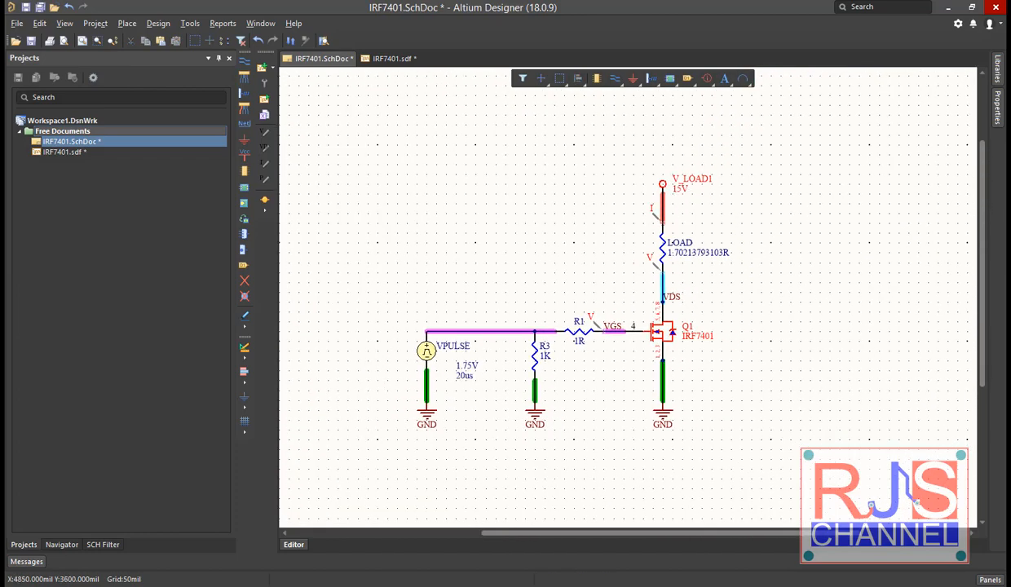
{"action": "scroll", "coordinate": [454, 374], "scroll_direction": "up", "scroll_amount": 3, "text": "ctrl"}
{"action": "scroll", "coordinate": [507, 379], "scroll_direction": "down", "scroll_amount": 2, "text": "ctrl"}
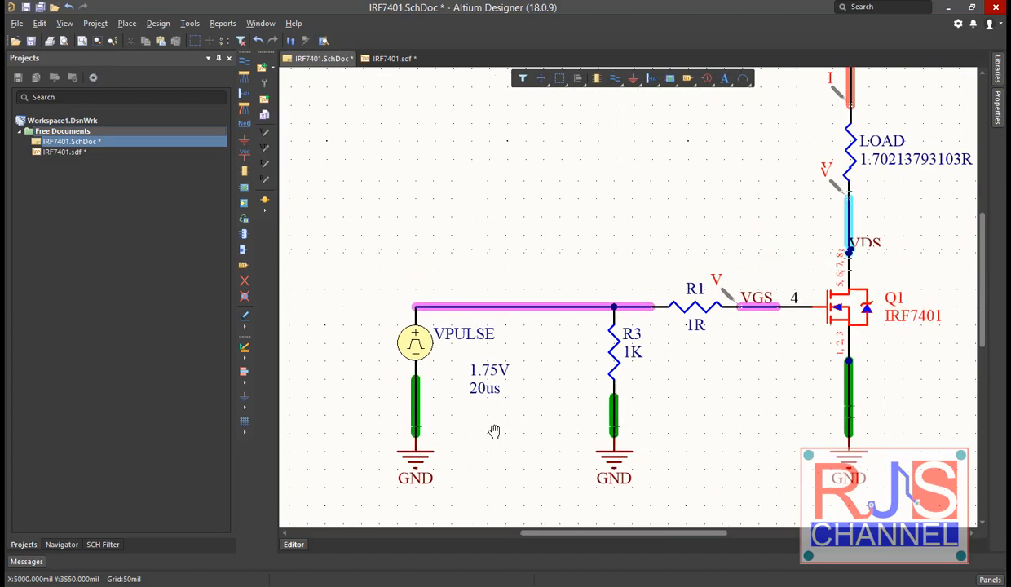
{"action": "scroll", "coordinate": [514, 288], "scroll_direction": "down", "scroll_amount": 1, "text": "ctrl"}
{"action": "scroll", "coordinate": [514, 288], "scroll_direction": "up", "scroll_amount": 1, "text": "ctrl"}
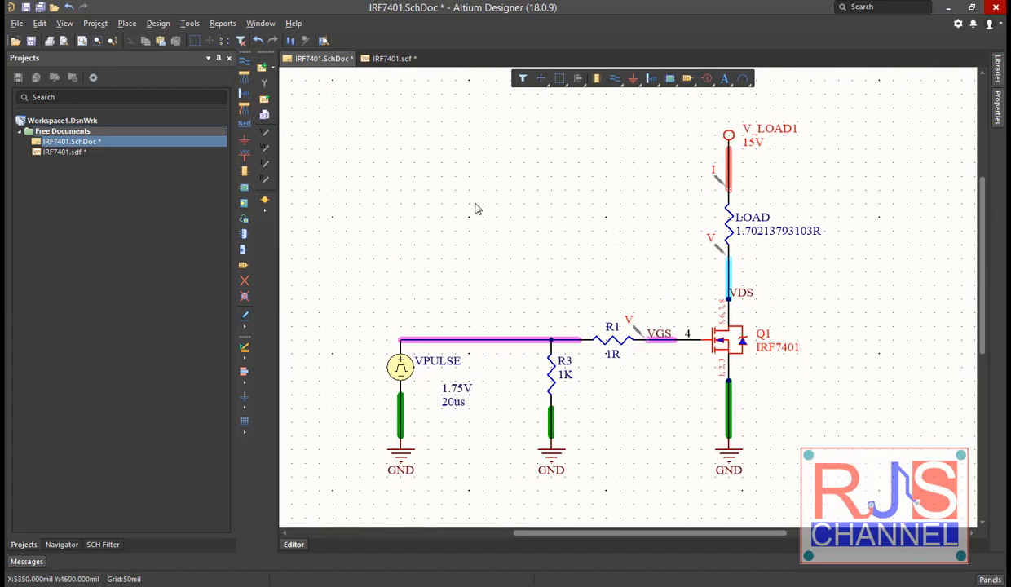
{"action": "left_click", "coordinate": [266, 98]}
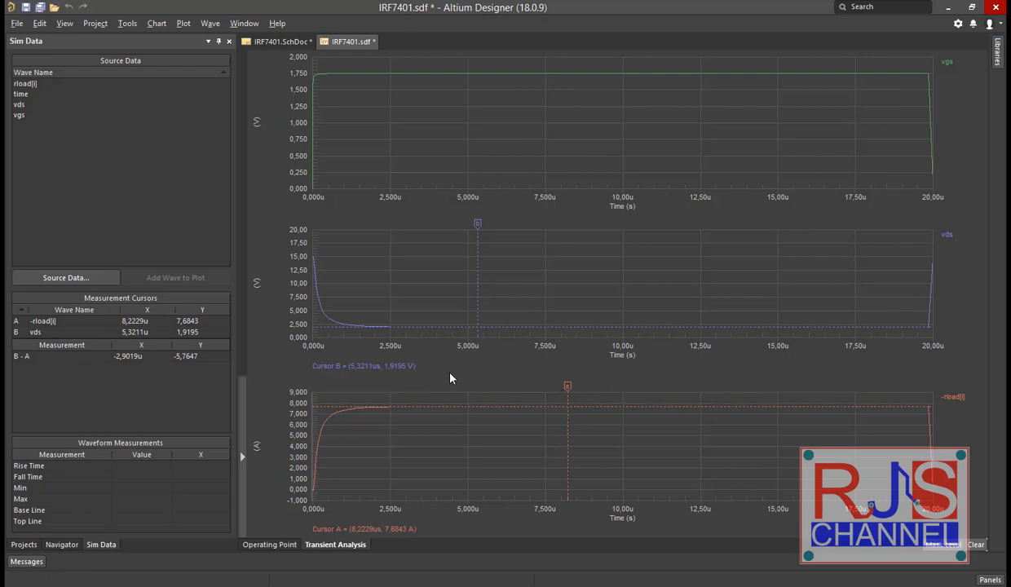
Step: Measure the -rload[i] current with Cursor A and examine the datasheet's transfer curves closely around a 1.75V gate-to-source voltage
{"action": "key", "text": "alt+Tab"}
{"action": "left_click_drag", "start_coordinate": [568, 385], "coordinate": [623, 388]}
{"action": "key", "text": "alt+Tab"}
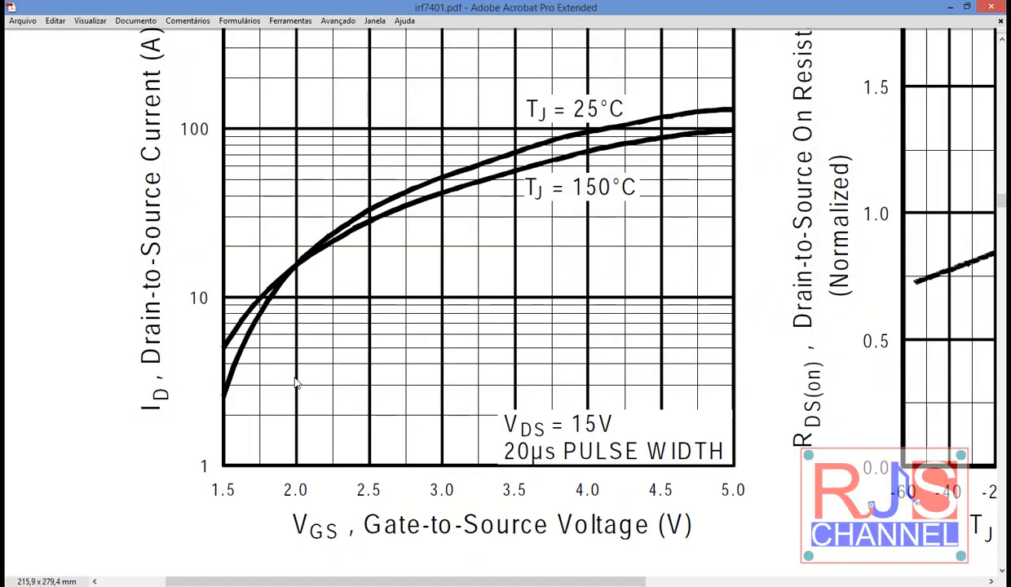
{"action": "scroll", "coordinate": [261, 373], "scroll_direction": "up", "scroll_amount": 2, "text": "ctrl"}
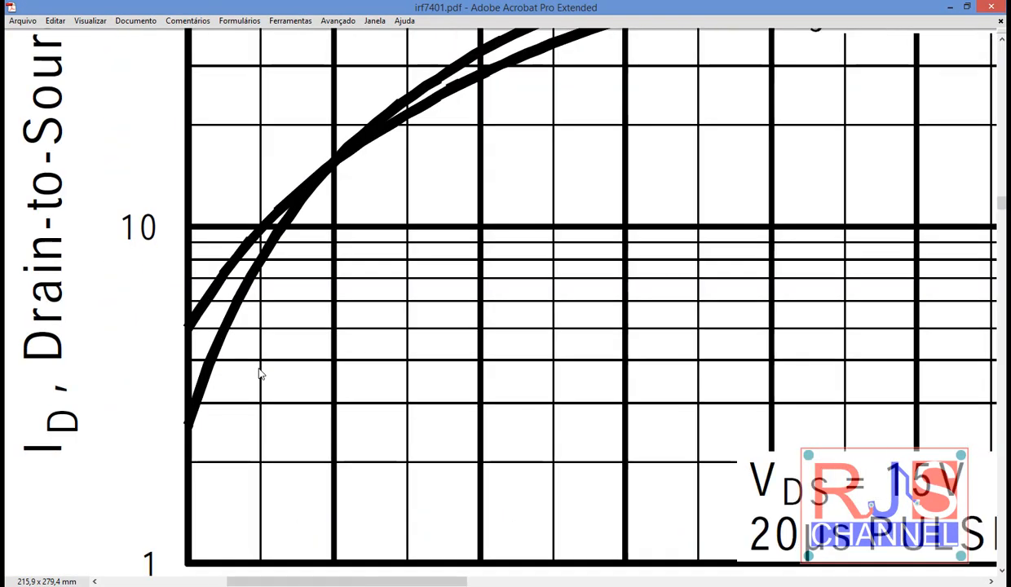
{"action": "scroll", "coordinate": [261, 373], "scroll_direction": "up", "scroll_amount": 1, "text": "ctrl"}
{"action": "scroll", "coordinate": [262, 375], "scroll_direction": "down", "scroll_amount": 1, "text": "ctrl"}
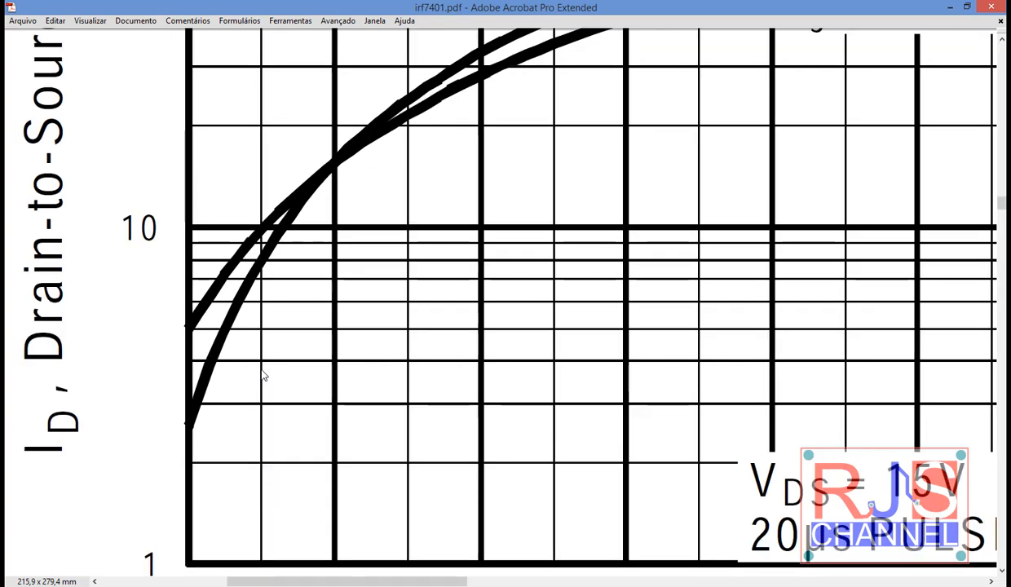
{"action": "scroll", "coordinate": [263, 375], "scroll_direction": "up", "scroll_amount": 1, "text": "ctrl"}
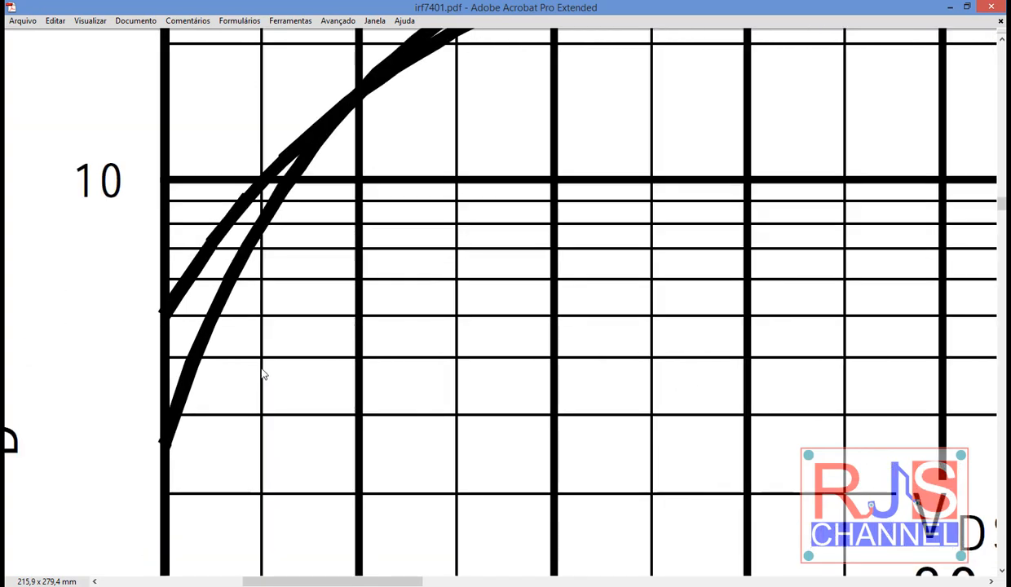
Step: Examine the datasheet's transfer graph down to its gate-voltage axis, and measure the -rload[i] current in Altium with Cursor A at about 11.04 µs
{"action": "scroll", "coordinate": [272, 379], "scroll_direction": "down", "scroll_amount": 2}
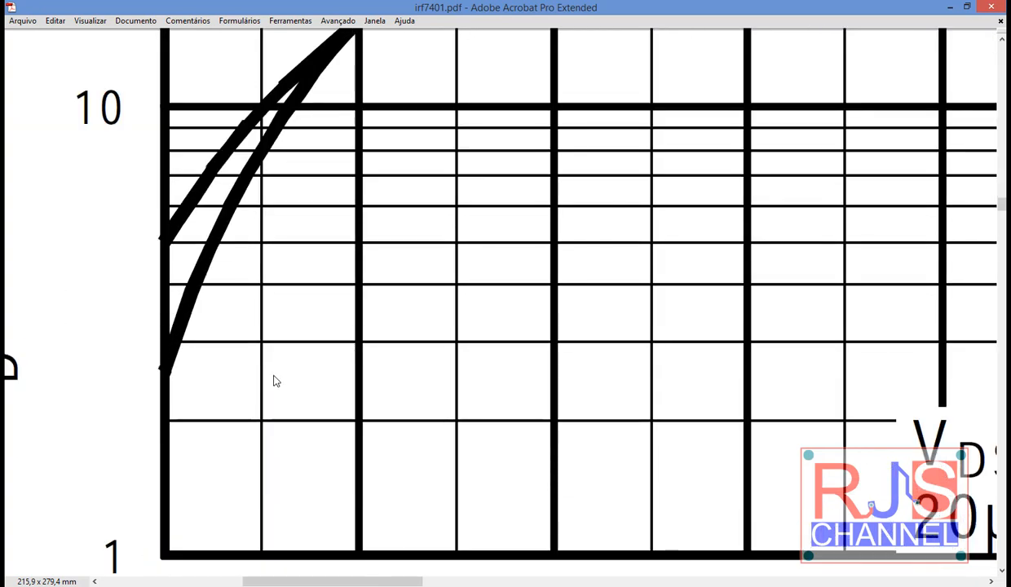
{"action": "scroll", "coordinate": [279, 388], "scroll_direction": "down", "scroll_amount": 3}
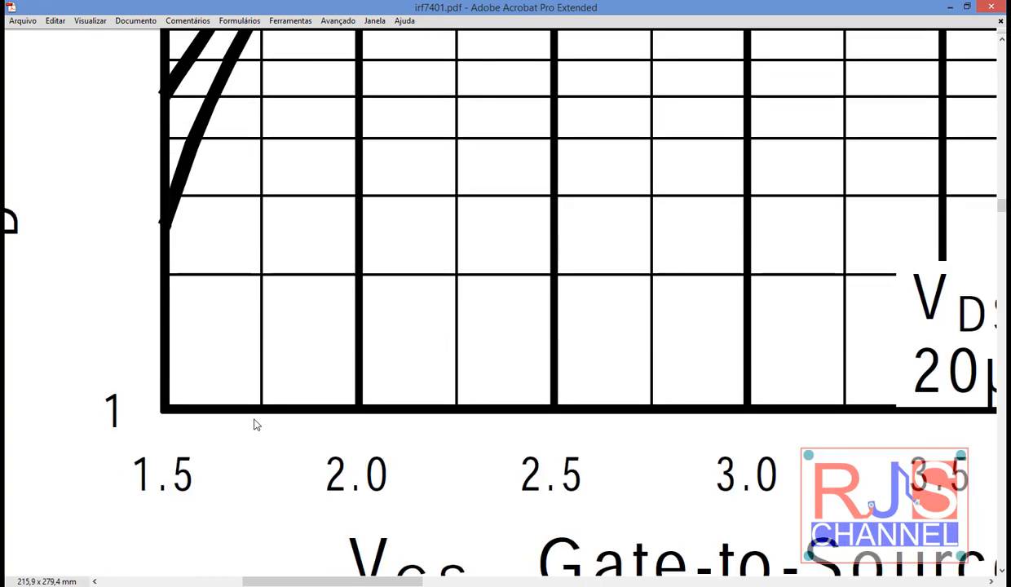
{"action": "scroll", "coordinate": [261, 407], "scroll_direction": "up", "scroll_amount": 3}
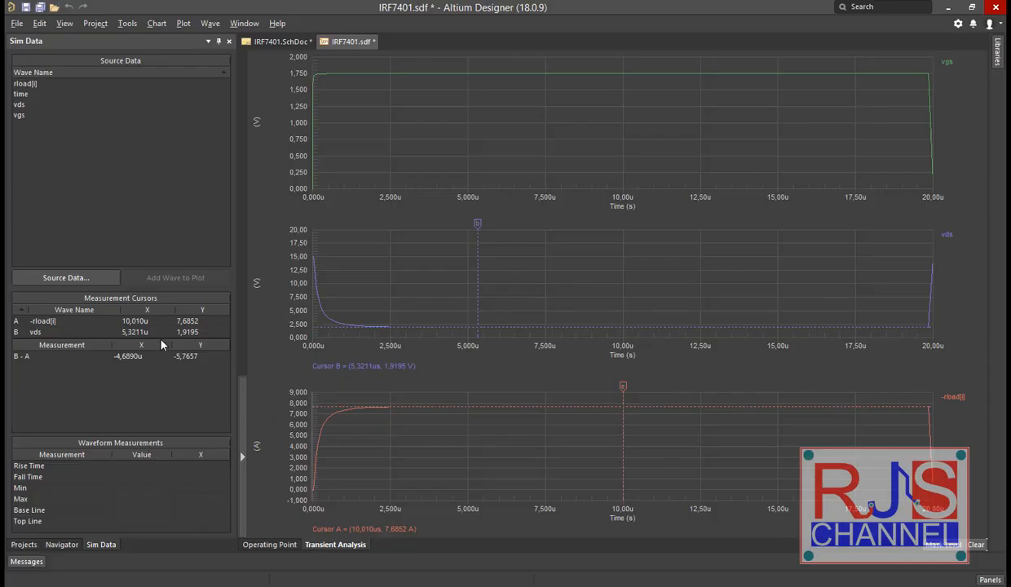
{"action": "left_click", "coordinate": [623, 386]}
{"action": "left_click_drag", "start_coordinate": [624, 386], "coordinate": [655, 402]}
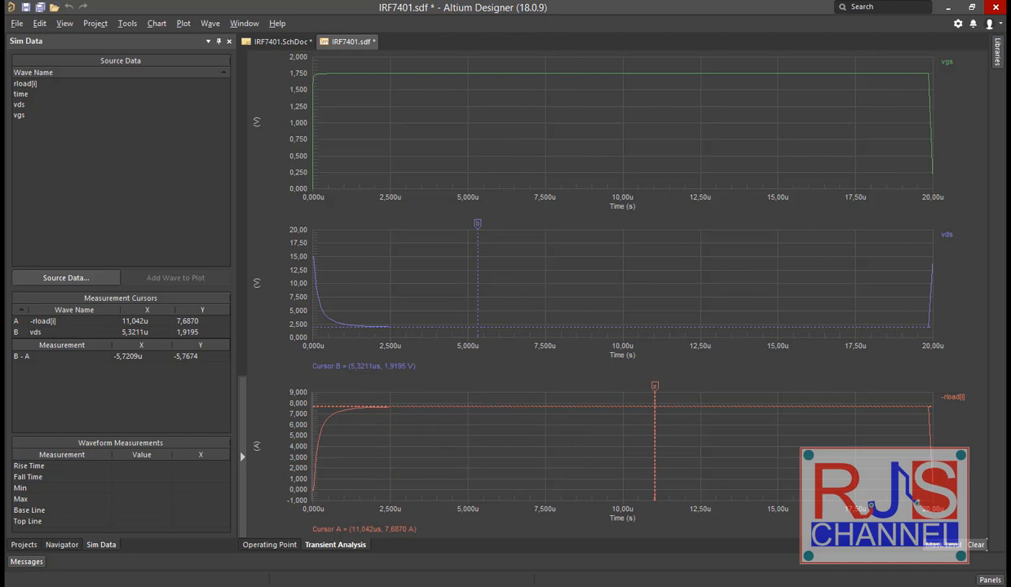
Step: Assign Cursor B to the vgs waveform, measure it at about 8.90 µs, reposition Cursor A on -rload[i], and clear the waveform highlighting
{"action": "left_click", "coordinate": [948, 63]}
{"action": "right_click", "coordinate": [949, 67]}
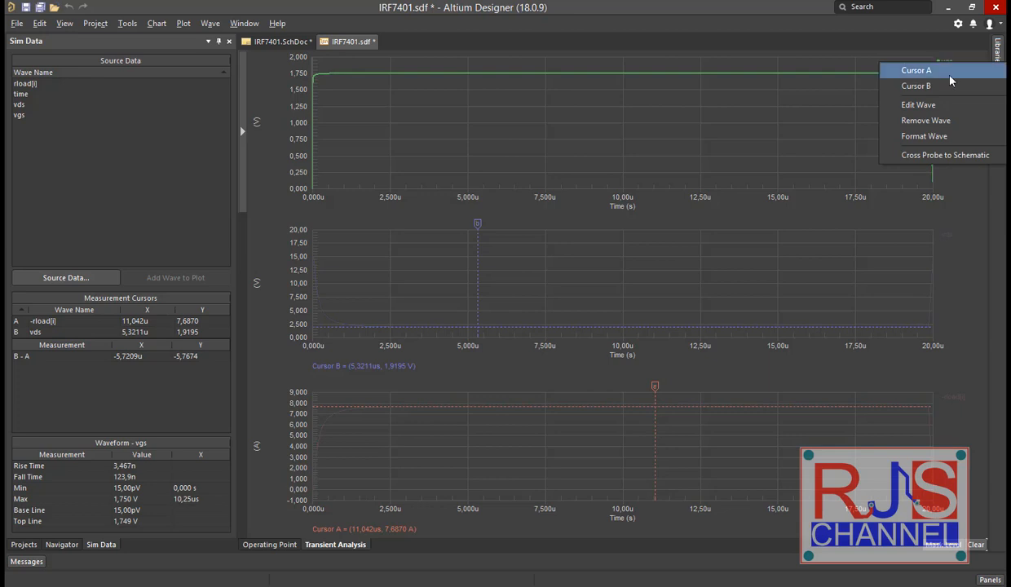
{"action": "left_click", "coordinate": [915, 86]}
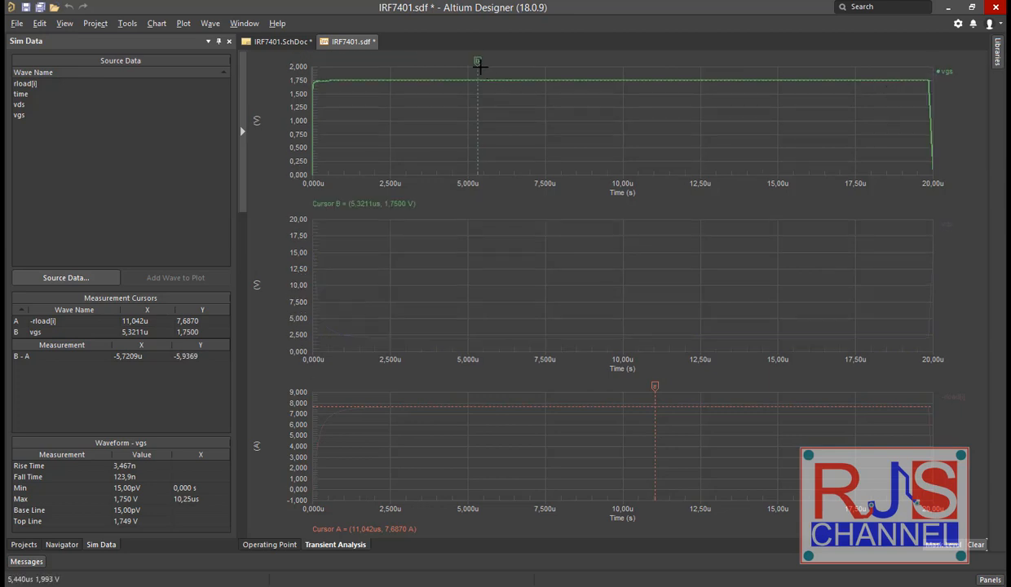
{"action": "left_click_drag", "start_coordinate": [476, 62], "coordinate": [589, 60]}
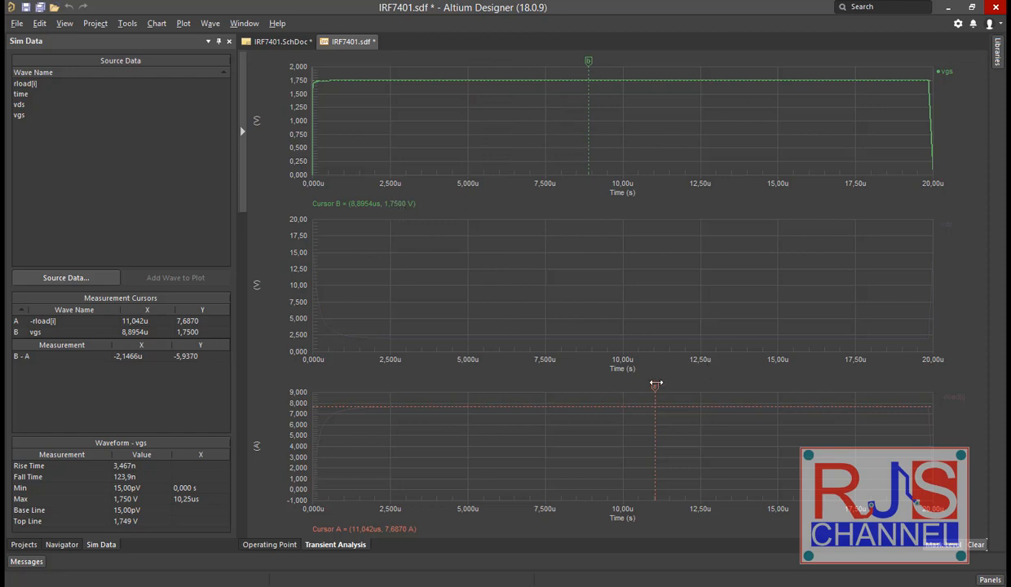
{"action": "left_click_drag", "start_coordinate": [653, 384], "coordinate": [580, 383]}
{"action": "left_click", "coordinate": [976, 544]}
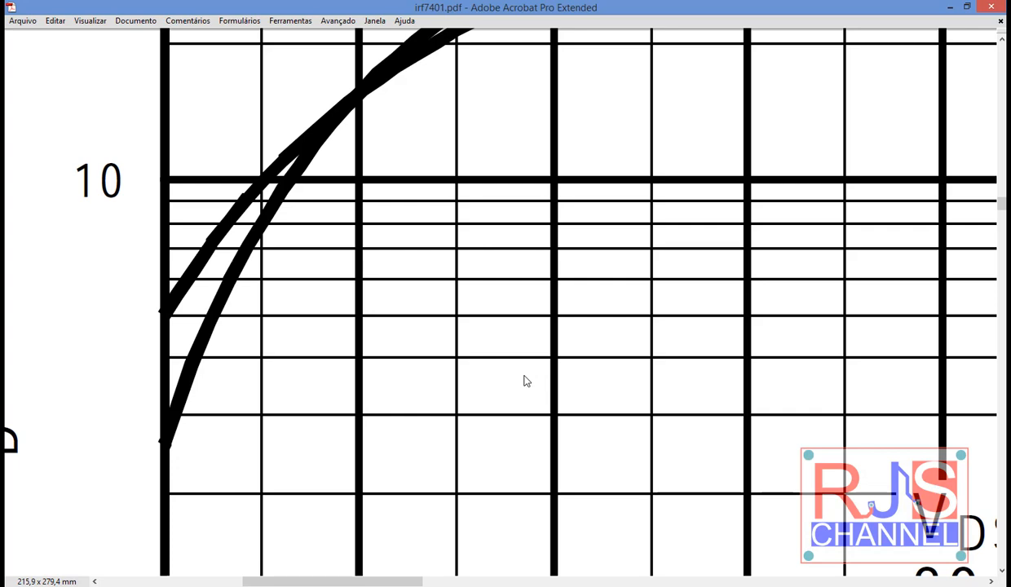
Step: Examine the datasheet's Typical Transfer Characteristics graph at several magnifications, from the low gate-voltage region to the full curves
{"action": "scroll", "coordinate": [462, 390], "scroll_direction": "down", "scroll_amount": 2, "text": "ctrl"}
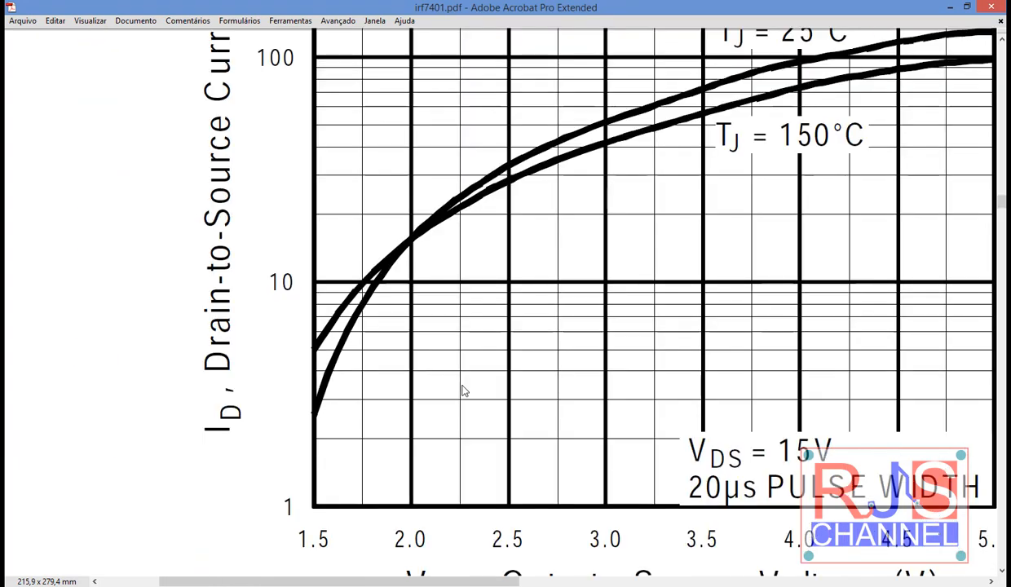
{"action": "scroll", "coordinate": [462, 390], "scroll_direction": "down", "scroll_amount": 1, "text": "ctrl"}
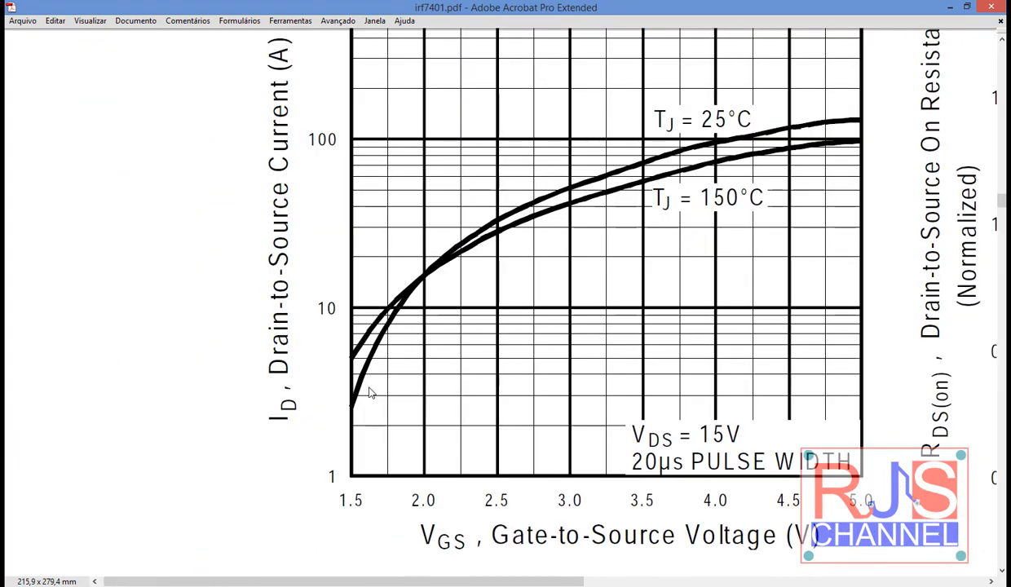
{"action": "scroll", "coordinate": [361, 383], "scroll_direction": "up", "scroll_amount": 2, "text": "ctrl"}
{"action": "scroll", "coordinate": [388, 324], "scroll_direction": "down", "scroll_amount": 2, "text": "ctrl"}
{"action": "scroll", "coordinate": [388, 325], "scroll_direction": "up", "scroll_amount": 2, "text": "ctrl"}
{"action": "scroll", "coordinate": [479, 329], "scroll_direction": "down", "scroll_amount": 2, "text": "ctrl"}
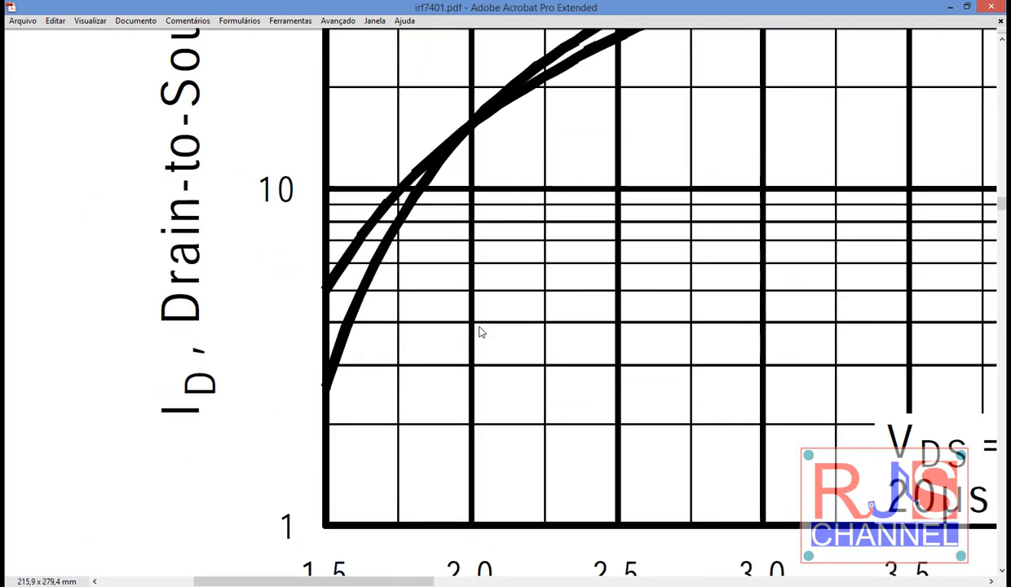
{"action": "scroll", "coordinate": [478, 338], "scroll_direction": "up", "scroll_amount": 2, "text": "ctrl"}
{"action": "scroll", "coordinate": [473, 366], "scroll_direction": "down", "scroll_amount": 2, "text": "ctrl"}
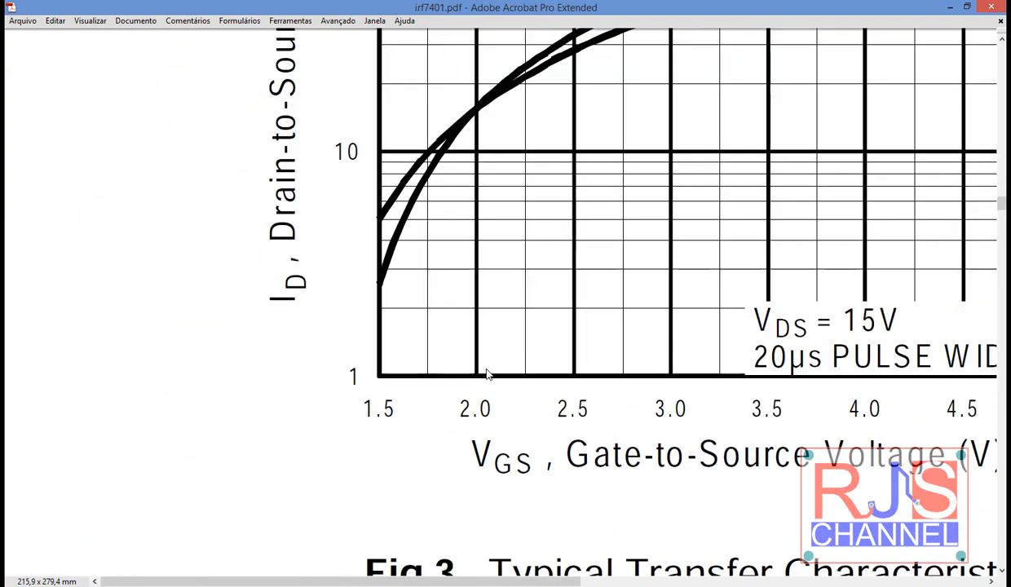
{"action": "scroll", "coordinate": [652, 411], "scroll_direction": "down", "scroll_amount": 2, "text": "ctrl"}
{"action": "scroll", "coordinate": [648, 417], "scroll_direction": "up", "scroll_amount": 2, "text": "ctrl"}
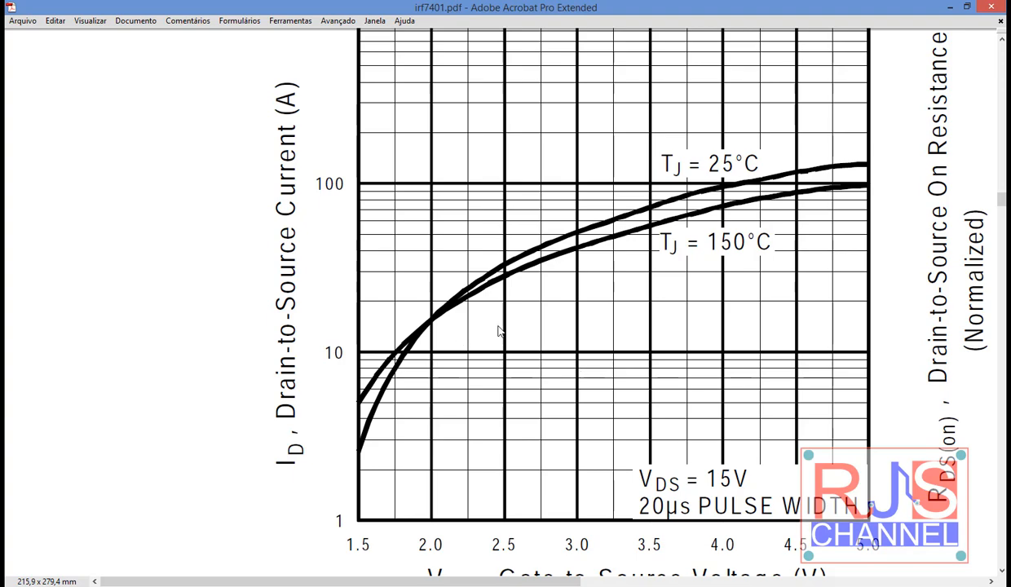
{"action": "scroll", "coordinate": [508, 330], "scroll_direction": "up", "scroll_amount": 2}
{"action": "scroll", "coordinate": [557, 391], "scroll_direction": "down", "scroll_amount": 4}
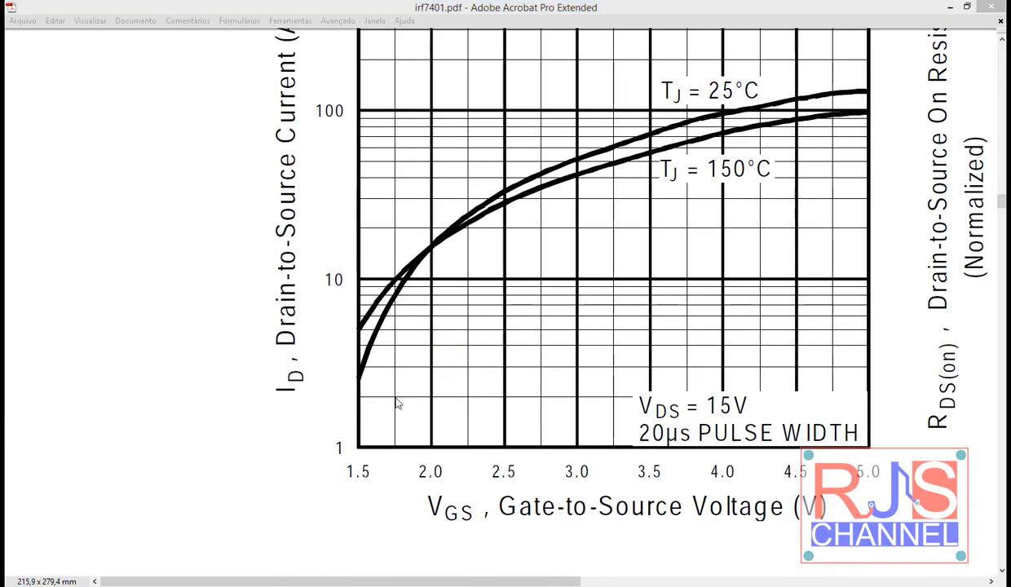
Step: Measure vds with Cursor A at about 8.20 µs and vgs with Cursor B at about 10.49 µs, comparing them with the datasheet's transfer graph
{"action": "left_click", "coordinate": [207, 342]}
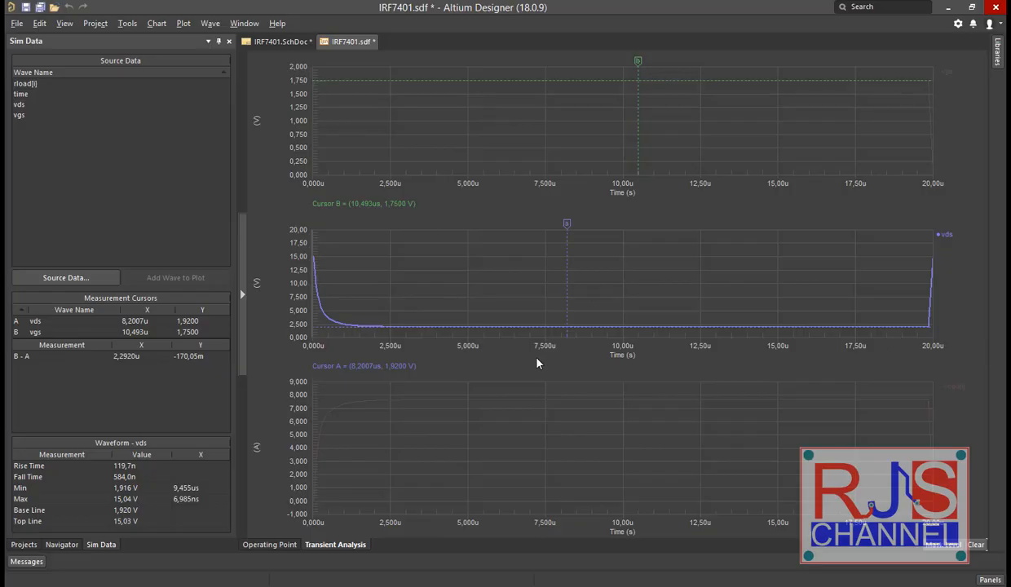
{"action": "left_click", "coordinate": [975, 547]}
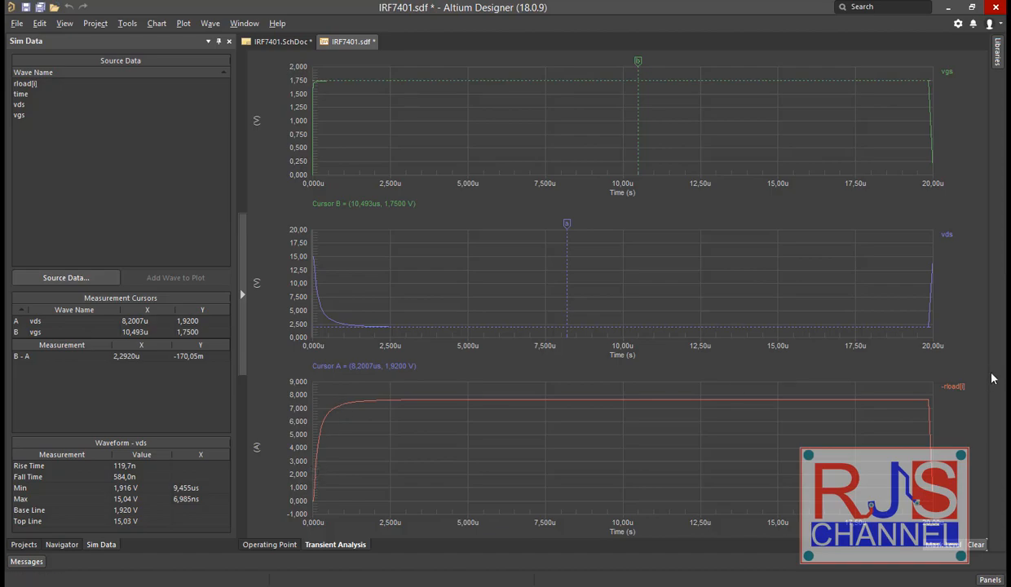
{"action": "key", "text": "alt+Tab"}
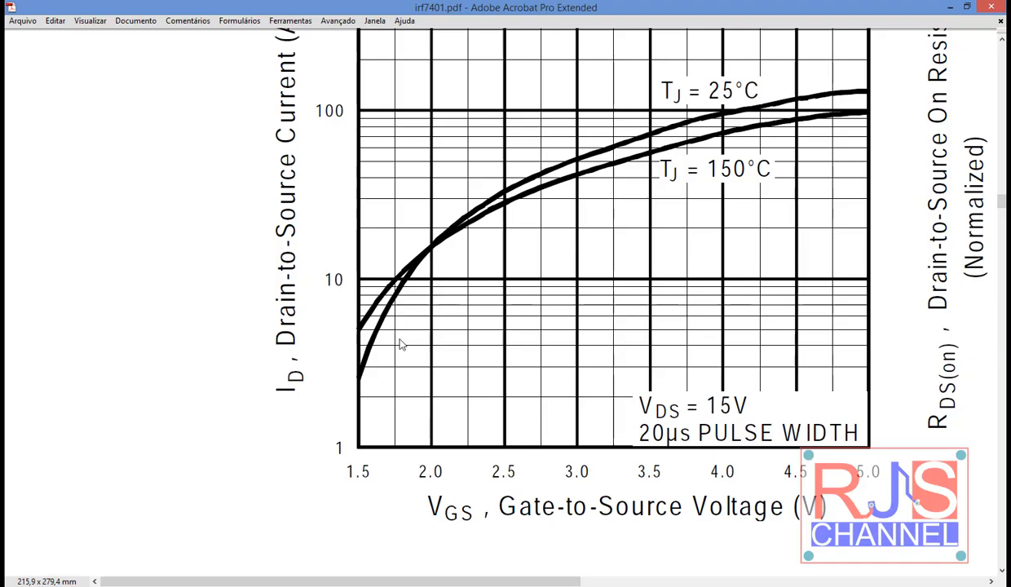
{"action": "key", "text": "alt+Tab"}
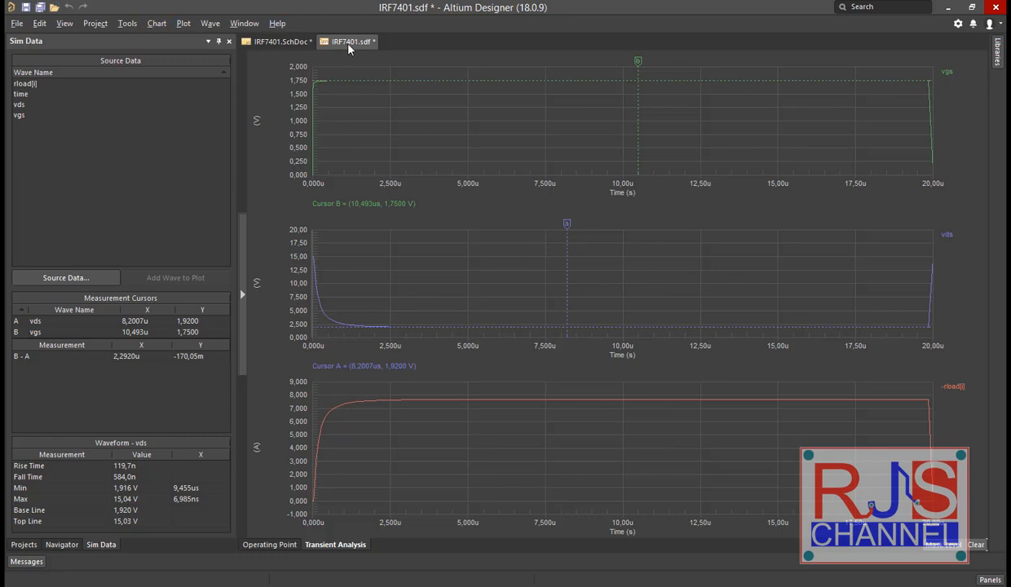
Step: Review the SPICE subcircuit model file of MOSFET Q1 on the IRF7401 schematic, and close its simulation model and properties
{"action": "right_click", "coordinate": [349, 50]}
{"action": "left_click", "coordinate": [277, 42]}
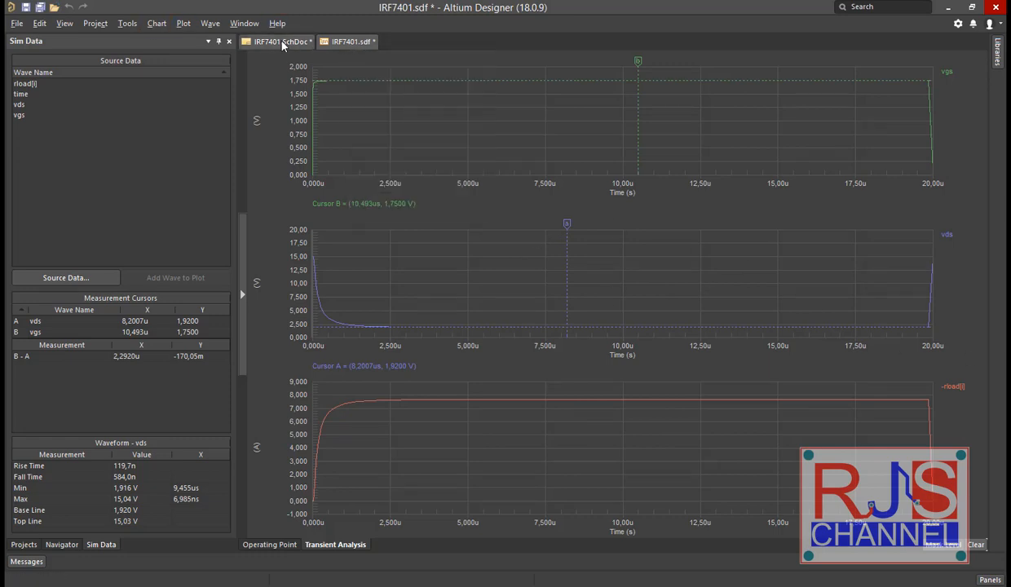
{"action": "scroll", "coordinate": [668, 365], "scroll_direction": "up", "scroll_amount": 4, "text": "ctrl"}
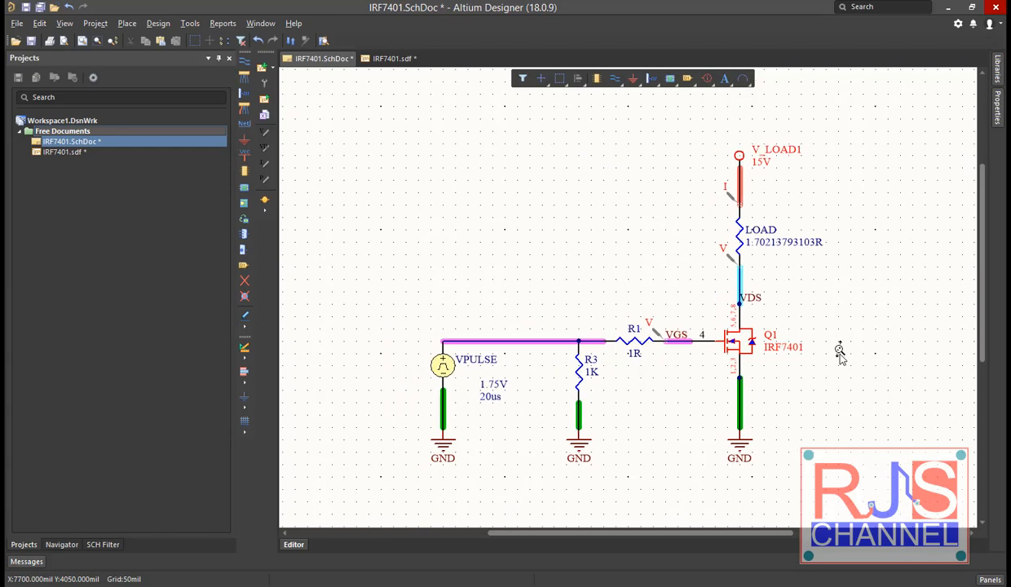
{"action": "scroll", "coordinate": [668, 365], "scroll_direction": "down", "scroll_amount": 5, "text": "ctrl"}
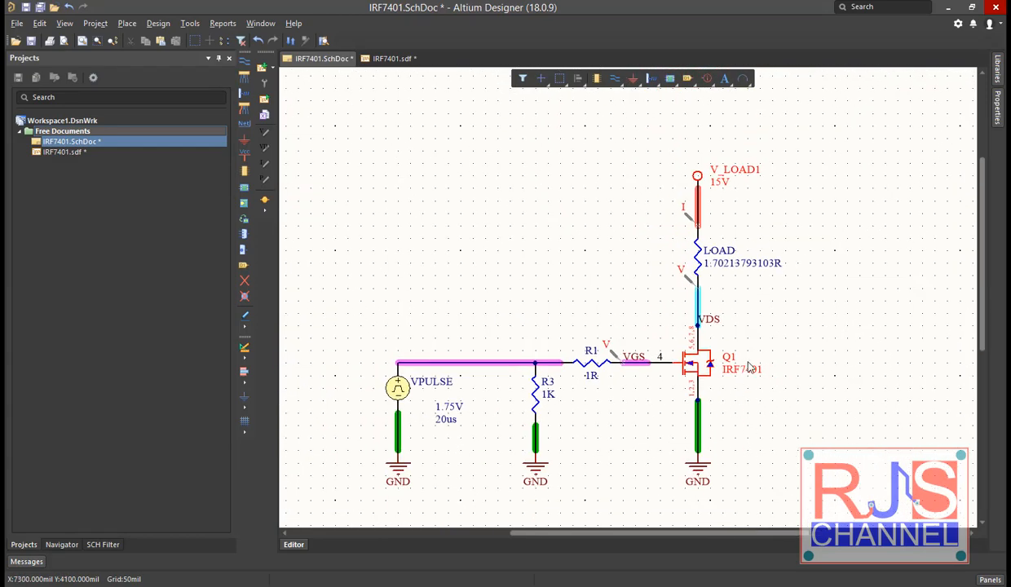
{"action": "scroll", "coordinate": [749, 367], "scroll_direction": "up", "scroll_amount": 3, "text": "ctrl"}
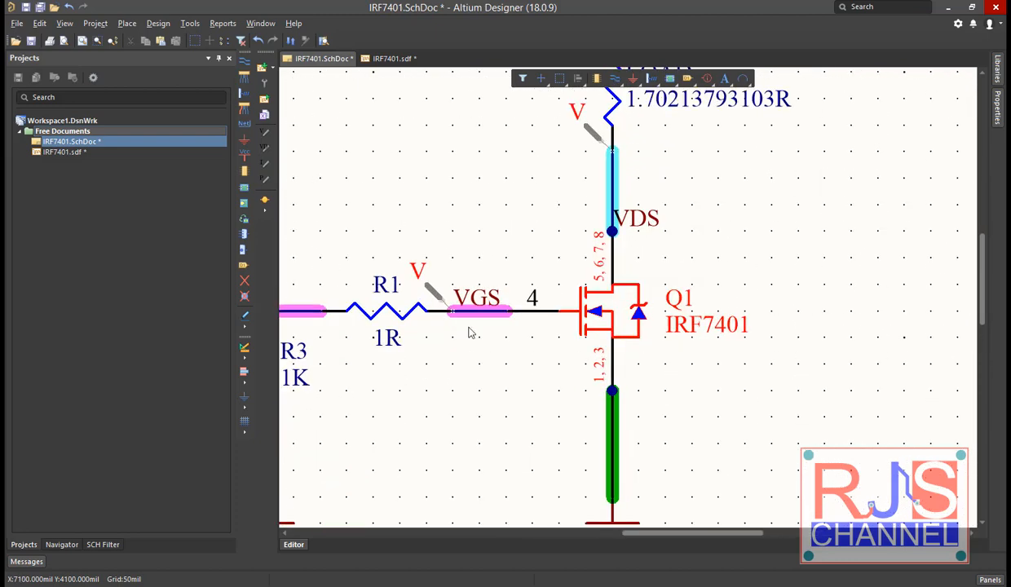
{"action": "double_click", "coordinate": [619, 303]}
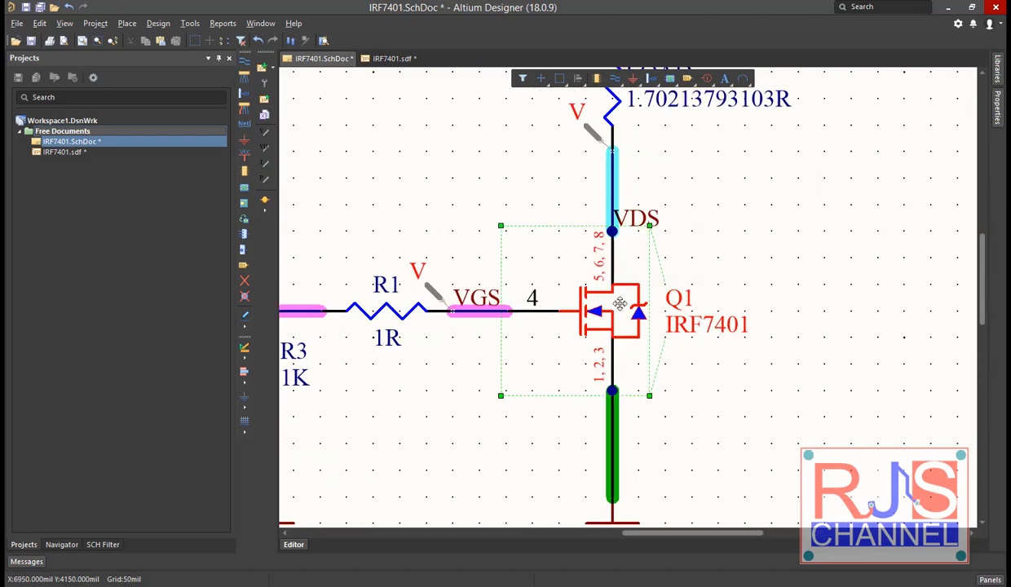
{"action": "scroll", "coordinate": [957, 342], "scroll_direction": "down", "scroll_amount": 3}
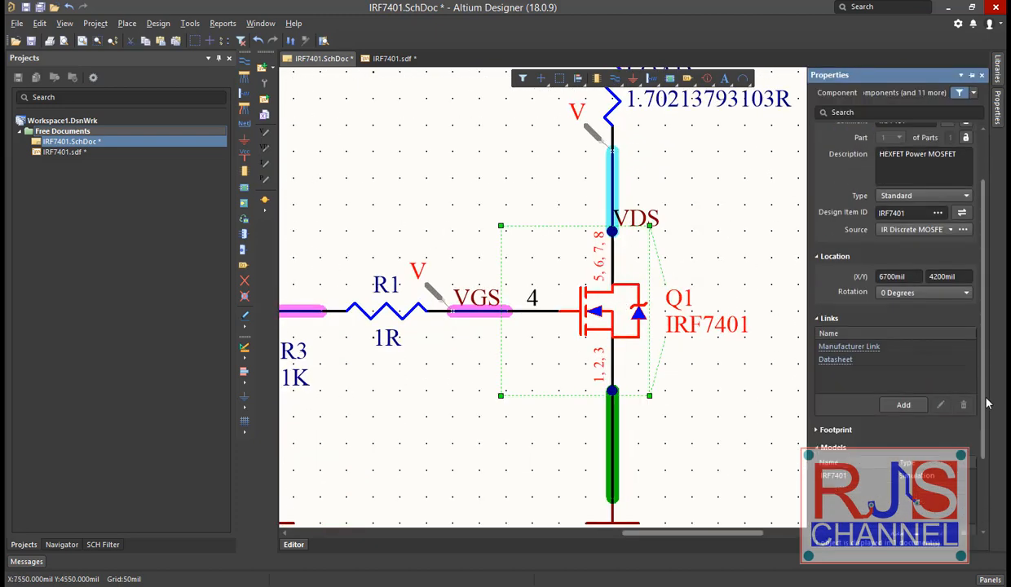
{"action": "double_click", "coordinate": [834, 380]}
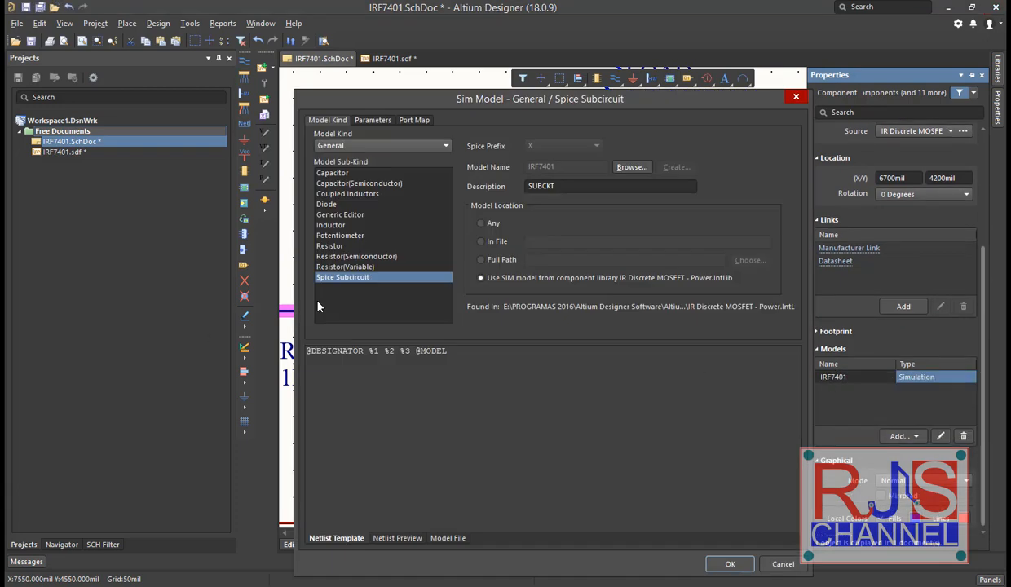
{"action": "left_click", "coordinate": [445, 539]}
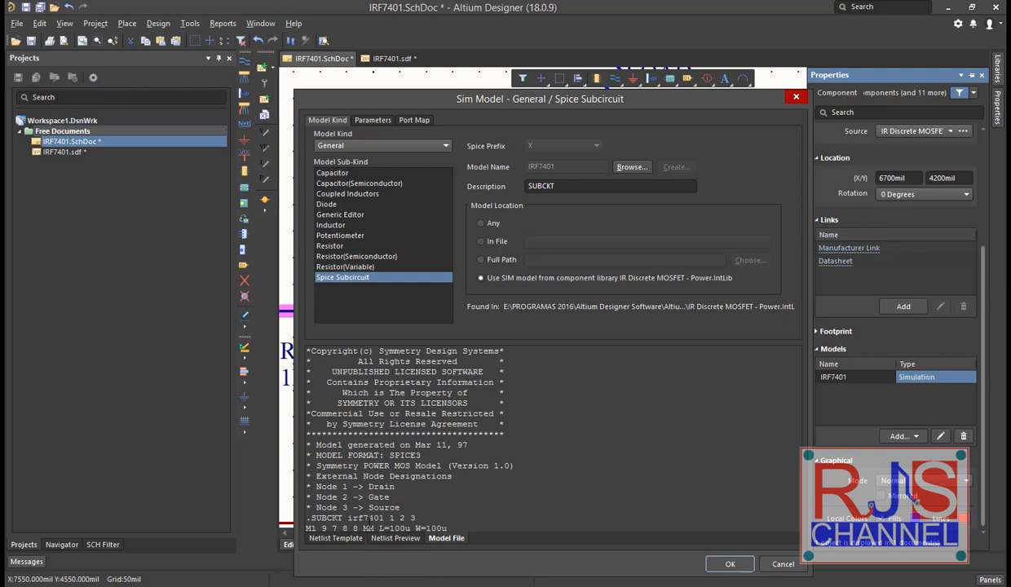
{"action": "left_click", "coordinate": [395, 486]}
{"action": "left_click", "coordinate": [719, 561]}
{"action": "left_click", "coordinate": [489, 440]}
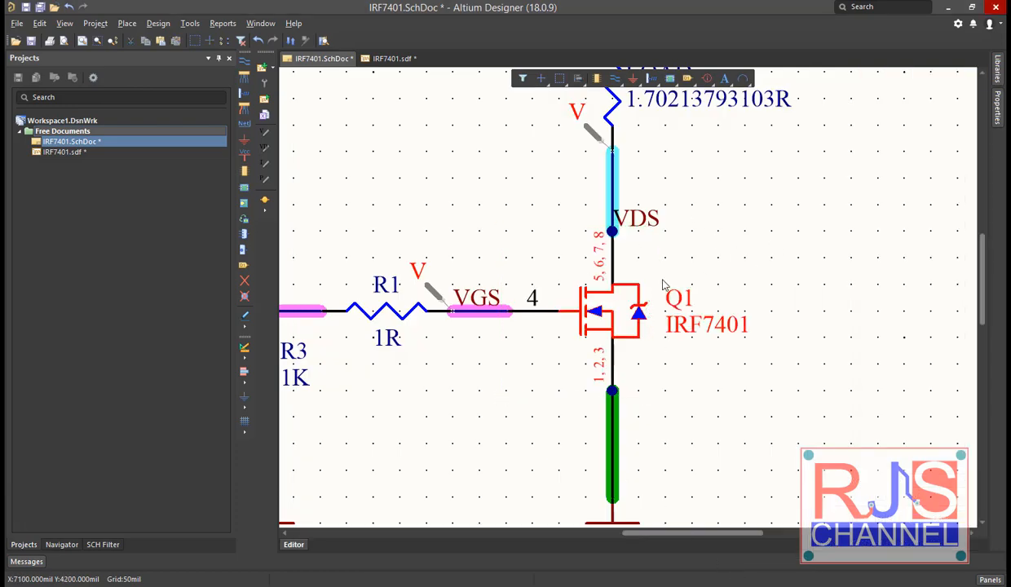
Step: Enable Use Initial Conditions for the transient analysis and run the simulation
{"action": "scroll", "coordinate": [647, 279], "scroll_direction": "down", "scroll_amount": 2, "text": "ctrl"}
{"action": "scroll", "coordinate": [646, 280], "scroll_direction": "down", "scroll_amount": 2, "text": "ctrl"}
{"action": "scroll", "coordinate": [589, 239], "scroll_direction": "up", "scroll_amount": 3, "text": "ctrl"}
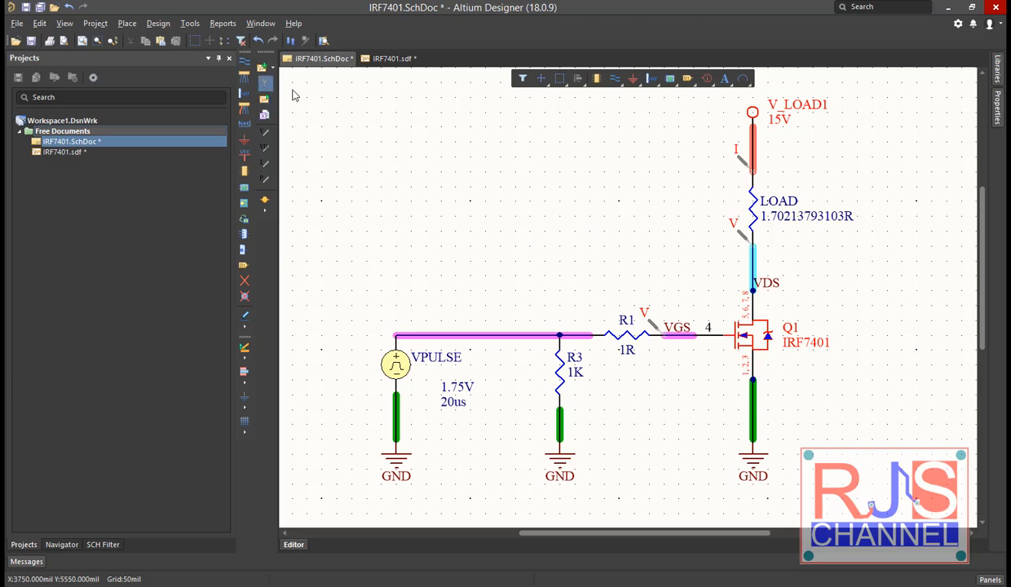
{"action": "left_click", "coordinate": [268, 88]}
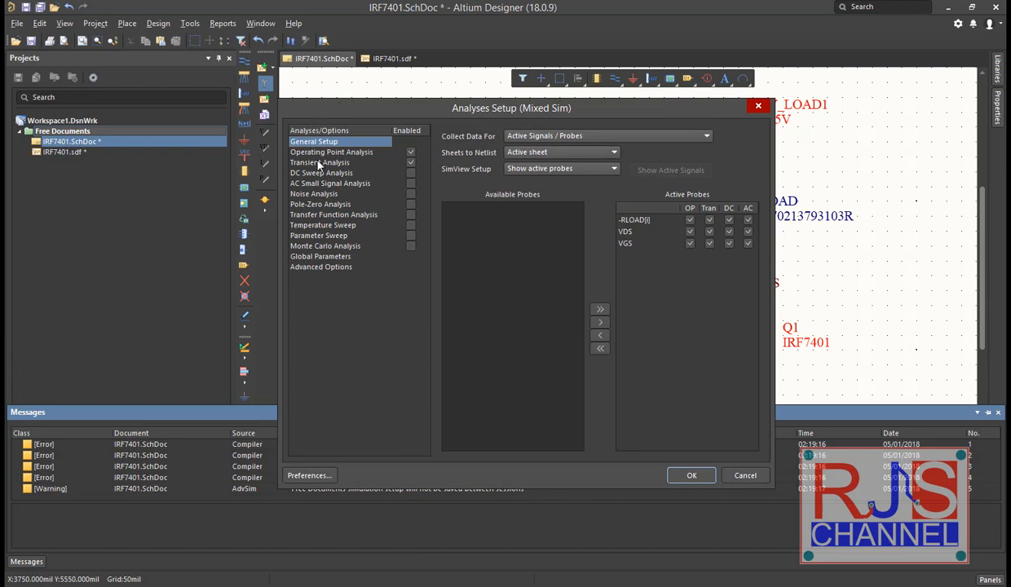
{"action": "left_click", "coordinate": [319, 163]}
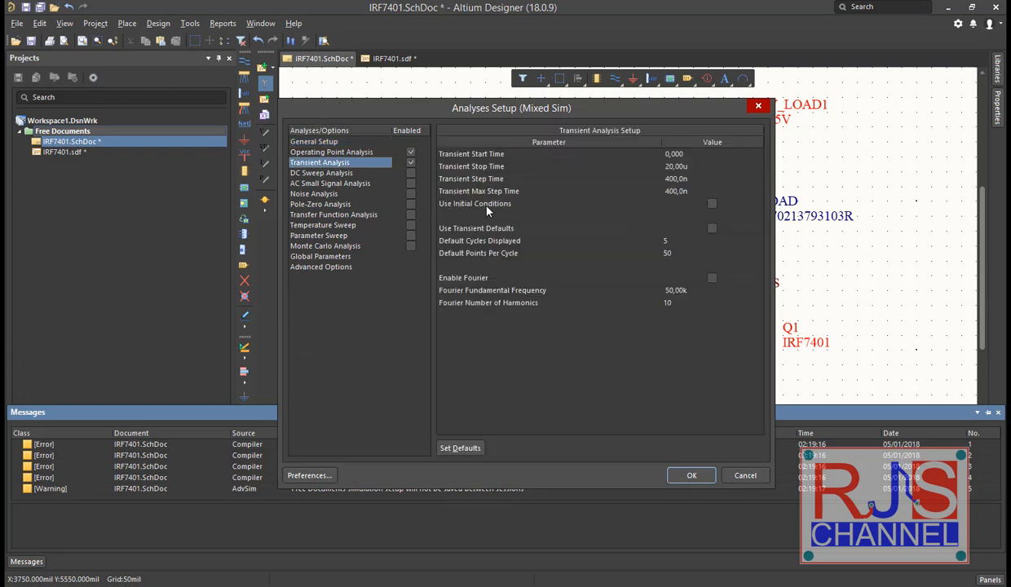
{"action": "left_click", "coordinate": [713, 205]}
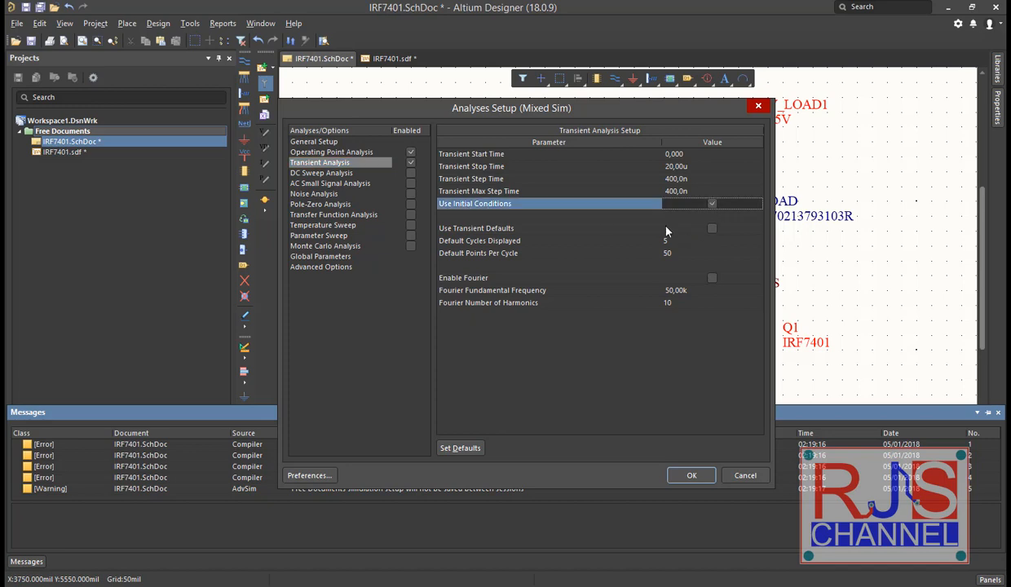
{"action": "left_click", "coordinate": [691, 475]}
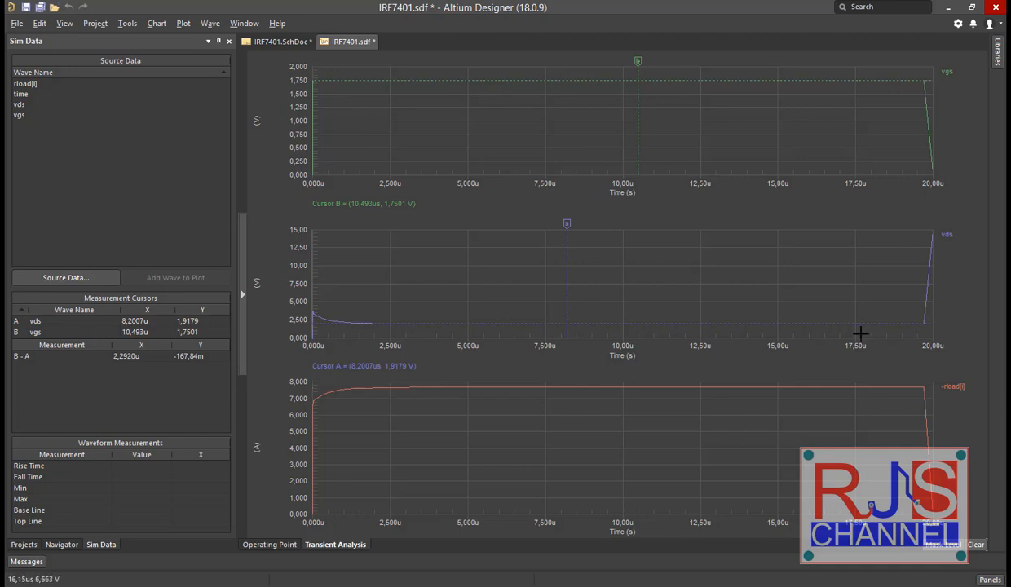
Step: Measure vgs at about 5.34 µs, vds at about 11.17 µs and -rload[i] at about 9.97 µs with the cursors, and return to the transfer graph
{"action": "left_click_drag", "start_coordinate": [628, 62], "coordinate": [478, 61]}
{"action": "left_click_drag", "start_coordinate": [567, 222], "coordinate": [652, 238]}
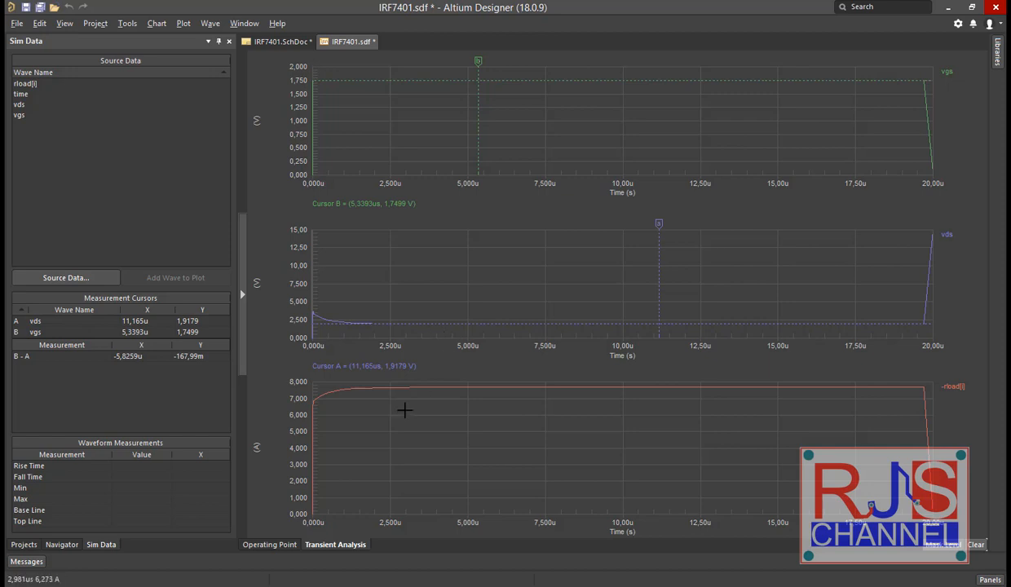
{"action": "right_click", "coordinate": [952, 393]}
{"action": "left_click", "coordinate": [905, 395]}
{"action": "left_click_drag", "start_coordinate": [659, 386], "coordinate": [623, 424]}
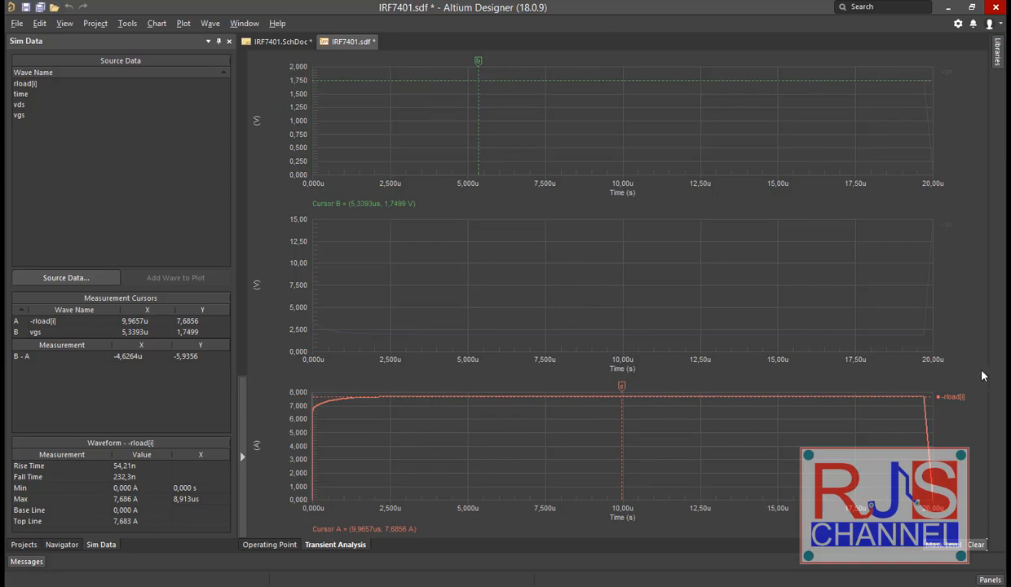
{"action": "key", "text": "alt+Tab"}
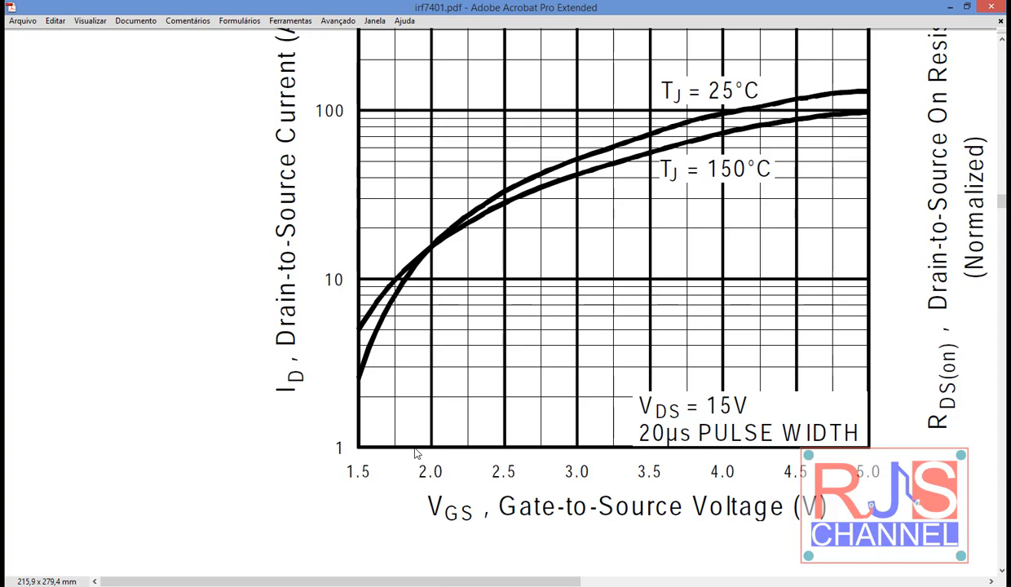
Step: Return to the IRF7401 schematic in Altium Designer and set VPULSE's pulsed value to 1.9V
{"action": "left_click", "coordinate": [950, 7]}
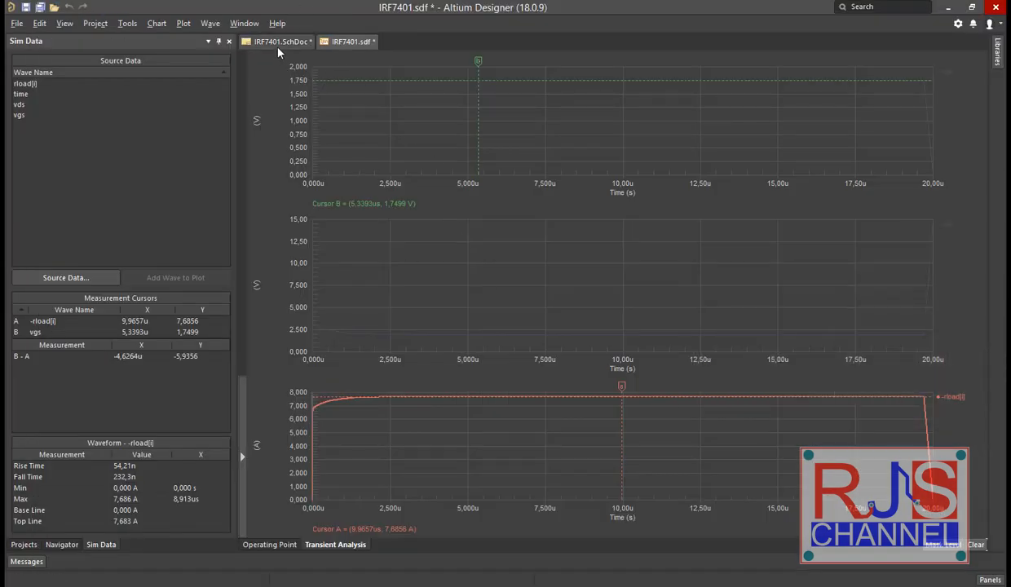
{"action": "left_click", "coordinate": [271, 41]}
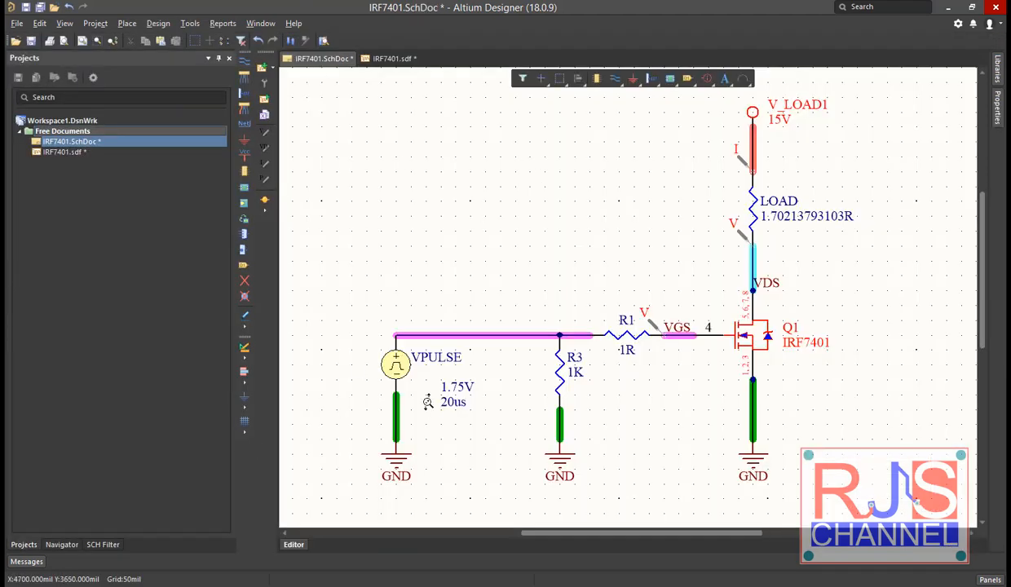
{"action": "scroll", "coordinate": [419, 398], "scroll_direction": "up", "scroll_amount": 3, "text": "ctrl"}
{"action": "left_click", "coordinate": [506, 371]}
{"action": "double_click", "coordinate": [505, 371]}
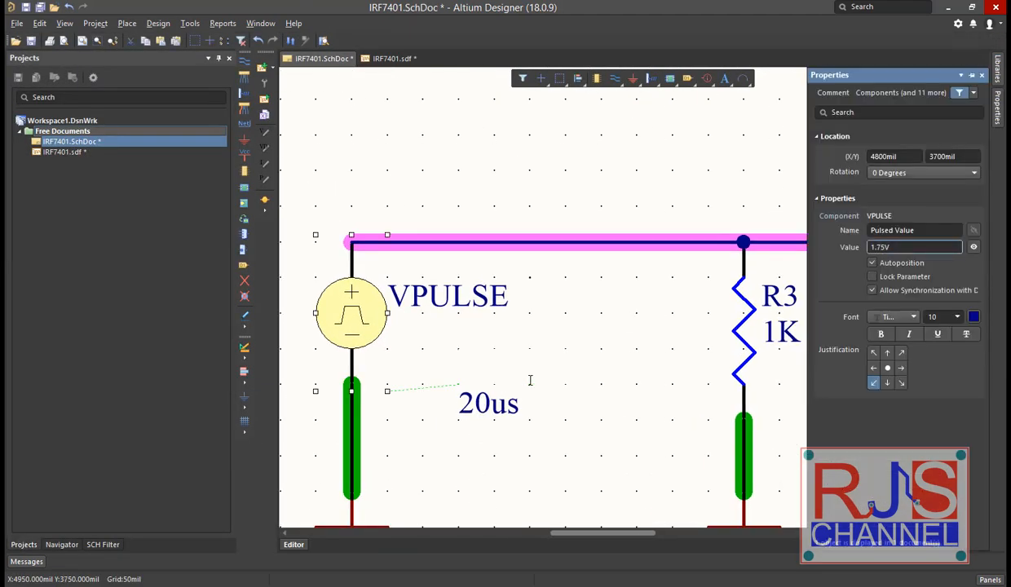
{"action": "left_click", "coordinate": [514, 368]}
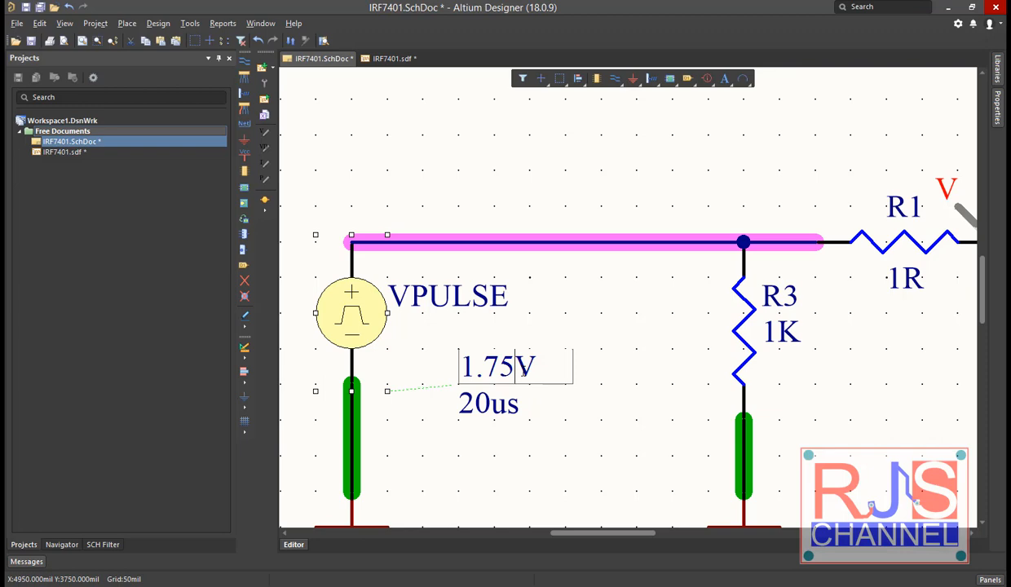
{"action": "key", "text": "BackSpace"}
{"action": "key", "text": "BackSpace"}
{"action": "type", "text": "9"}
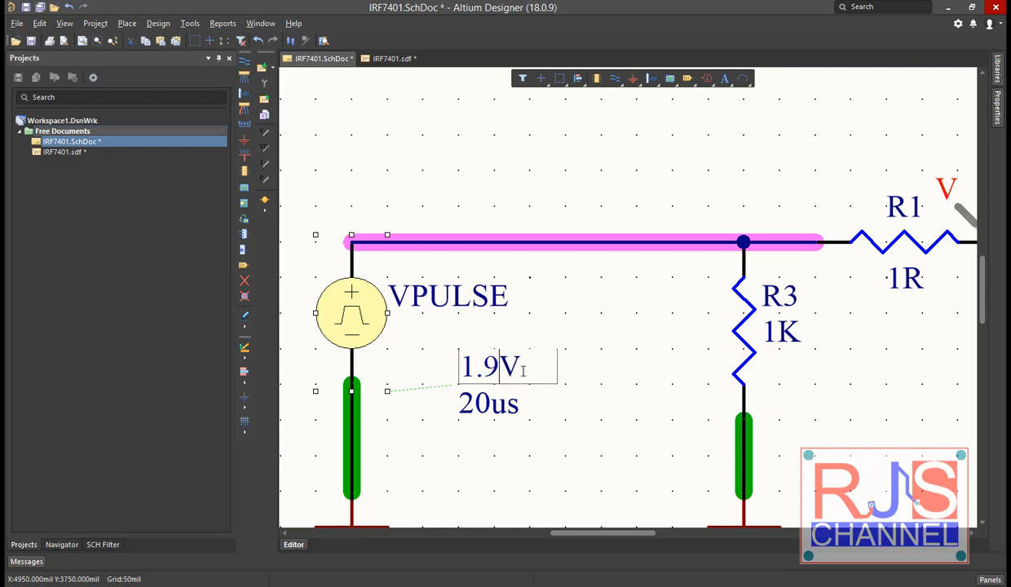
{"action": "left_click", "coordinate": [571, 417]}
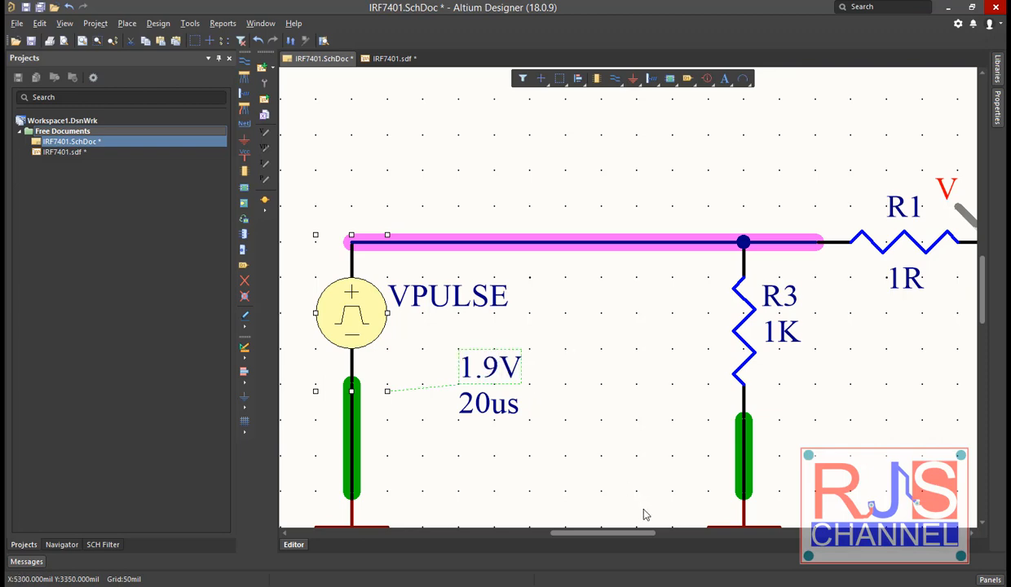
Step: Run the mixed-signal simulation of the IRF7401 test circuit with the 1.9V gate pulse
{"action": "scroll", "coordinate": [599, 420], "scroll_direction": "down", "scroll_amount": 3, "text": "ctrl"}
{"action": "scroll", "coordinate": [517, 250], "scroll_direction": "down", "scroll_amount": 3, "text": "ctrl"}
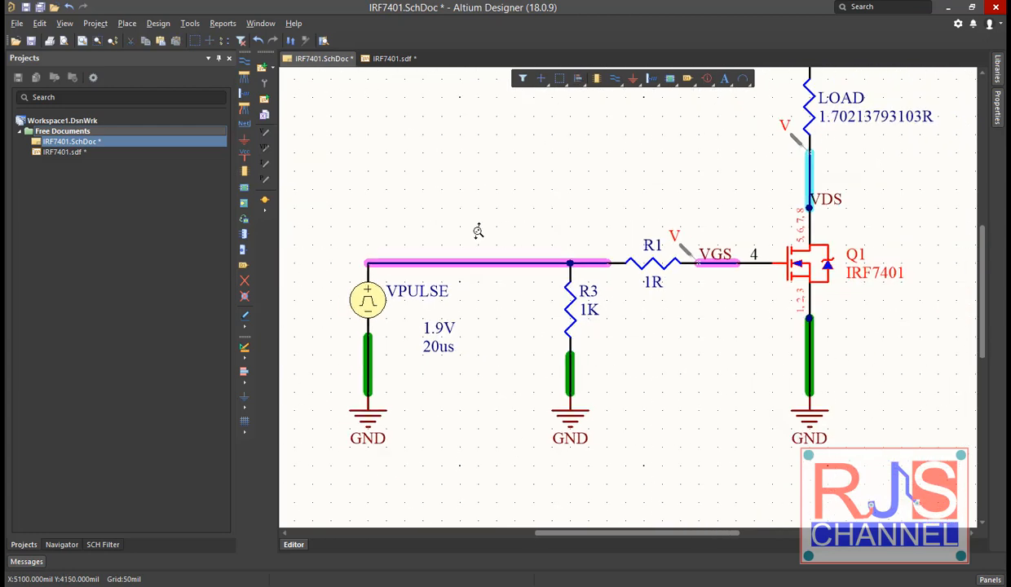
{"action": "scroll", "coordinate": [513, 272], "scroll_direction": "down", "scroll_amount": 2, "text": "ctrl"}
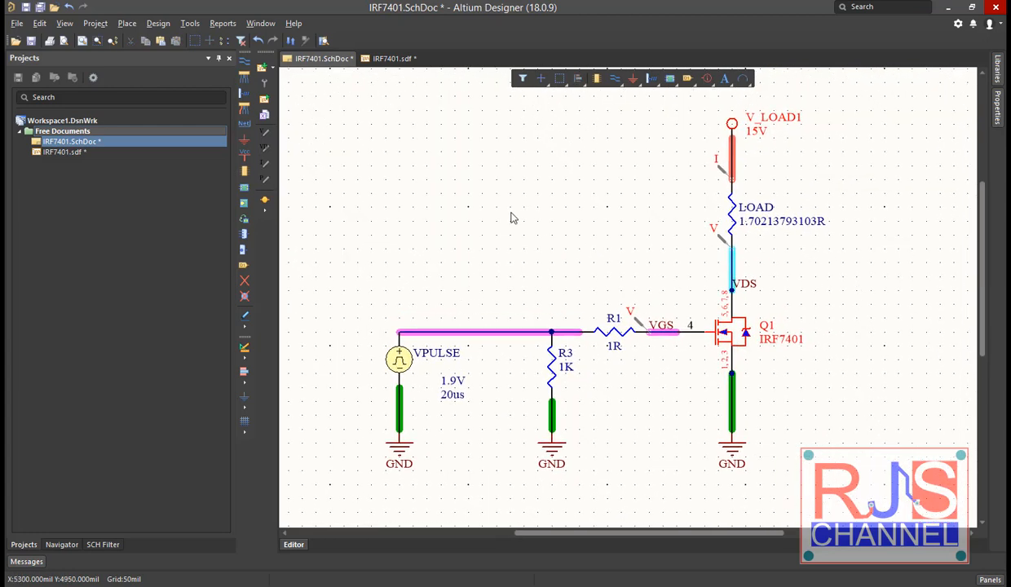
{"action": "left_click", "coordinate": [262, 99]}
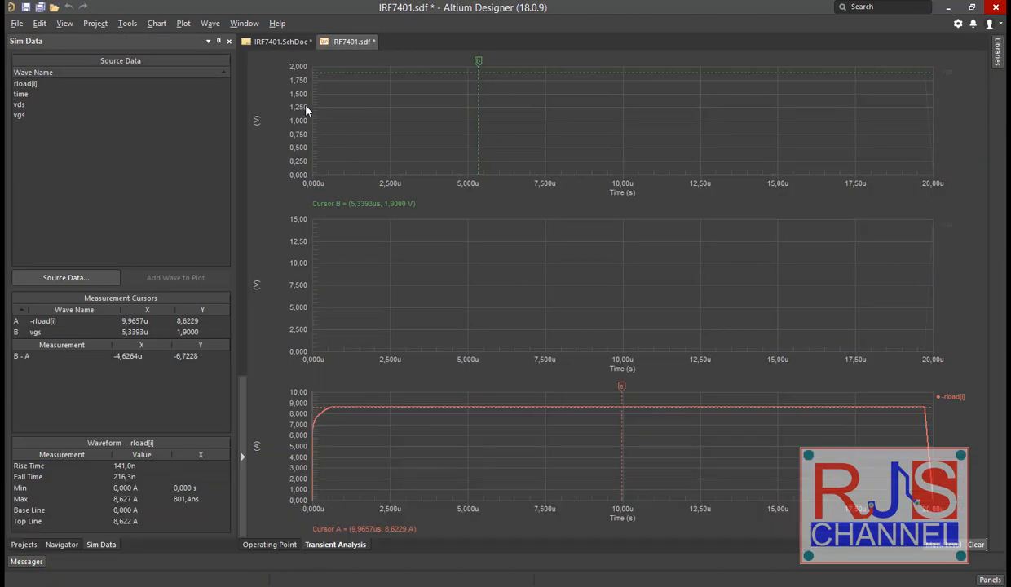
Step: Measure vgs with Cursor B at about 8.43 µs and -rload[i] with Cursor A at about 7.99 µs
{"action": "left_click_drag", "start_coordinate": [478, 62], "coordinate": [574, 62]}
{"action": "left_click_drag", "start_coordinate": [620, 385], "coordinate": [471, 384]}
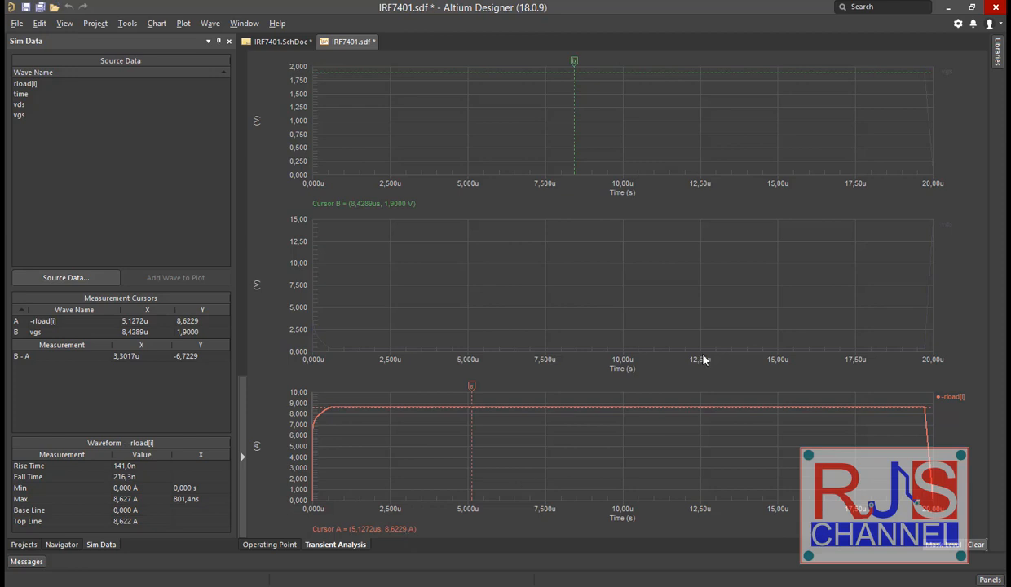
{"action": "left_click_drag", "start_coordinate": [471, 412], "coordinate": [560, 399]}
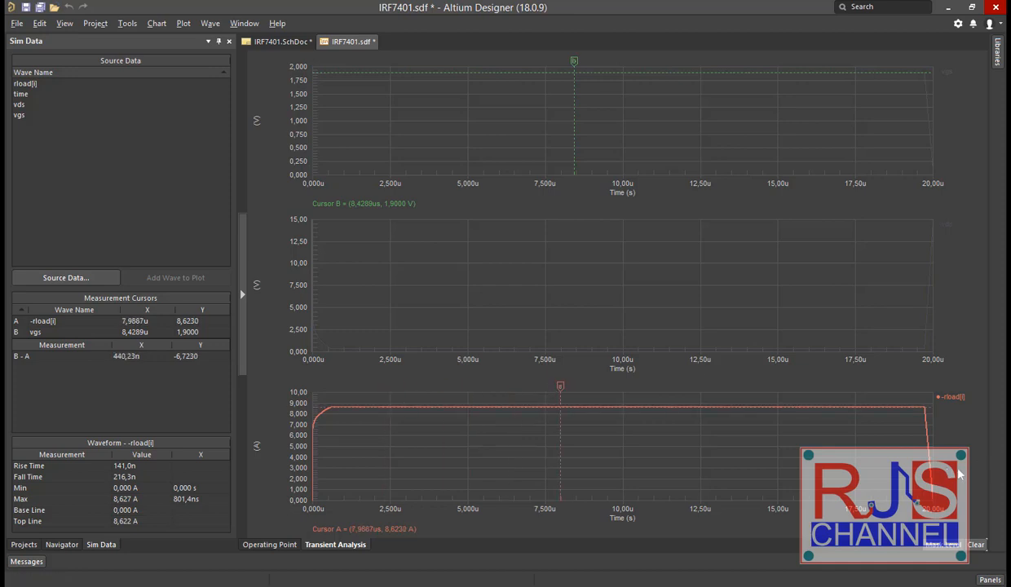
Step: Set the chart's X-axis maximum to 5 µs and move the -rload[i] plot above the vds plot
{"action": "double_click", "coordinate": [541, 514]}
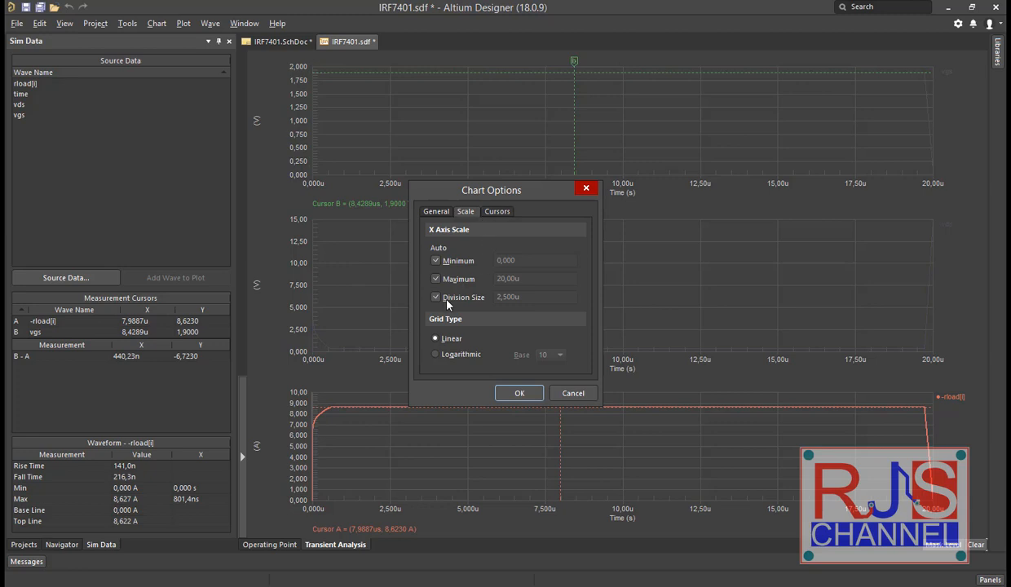
{"action": "left_click", "coordinate": [436, 278]}
{"action": "double_click", "coordinate": [545, 278]}
{"action": "left_click", "coordinate": [506, 282]}
{"action": "key", "text": "BackSpace"}
{"action": "key", "text": "BackSpace"}
{"action": "key", "text": "BackSpace"}
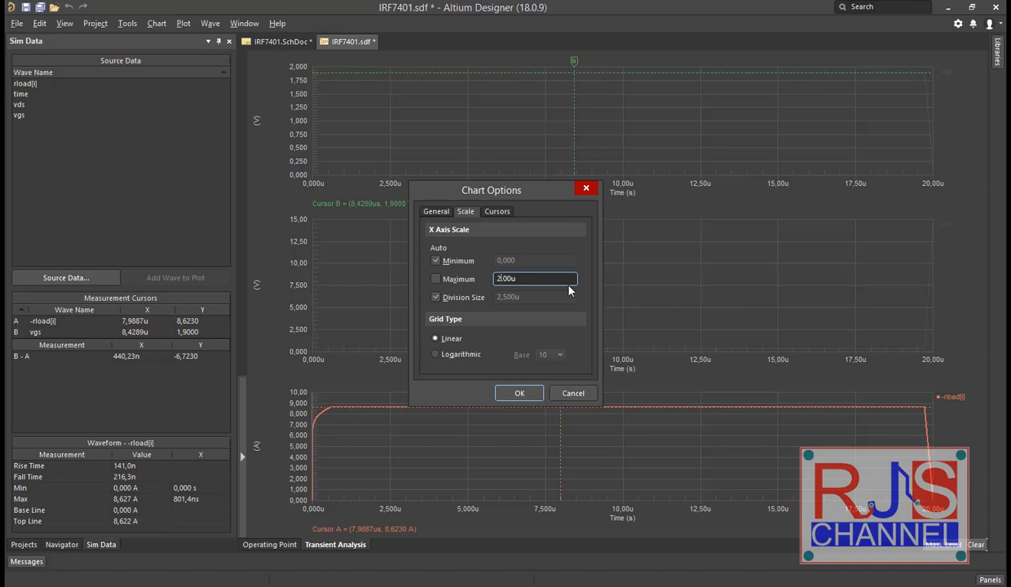
{"action": "type", "text": "5"}
{"action": "left_click", "coordinate": [519, 393]}
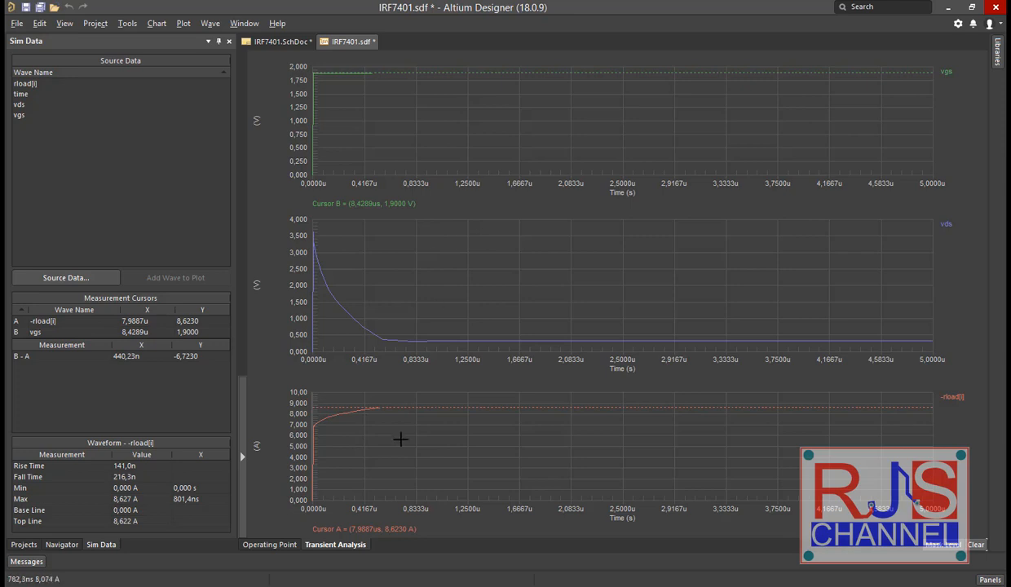
{"action": "left_click_drag", "start_coordinate": [299, 455], "coordinate": [296, 223]}
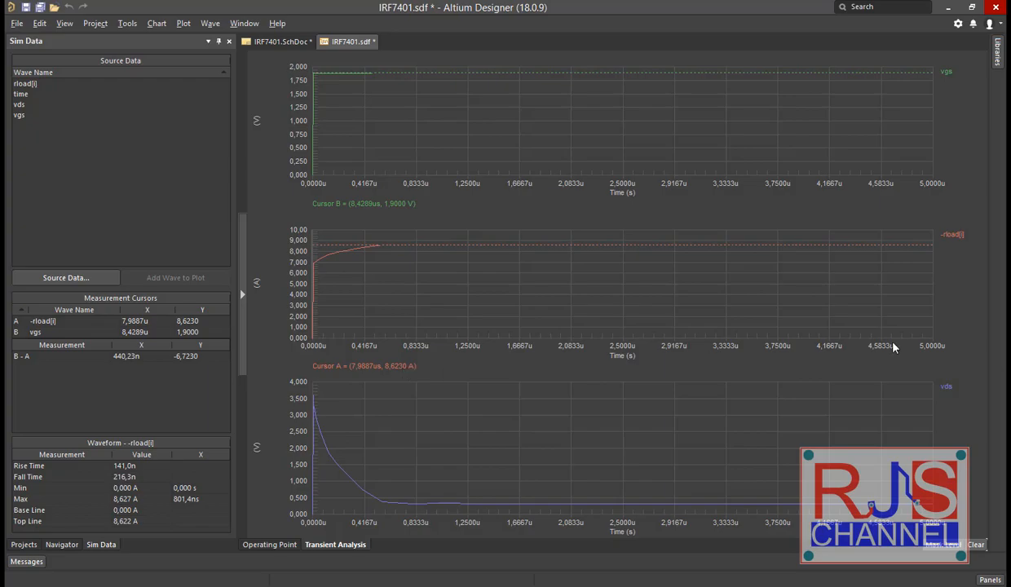
Step: Switch to irf7401.pdf in Acrobat and examine the typical output characteristics in Fig 1 and transfer characteristics in Fig 3
{"action": "key", "text": "alt+Tab"}
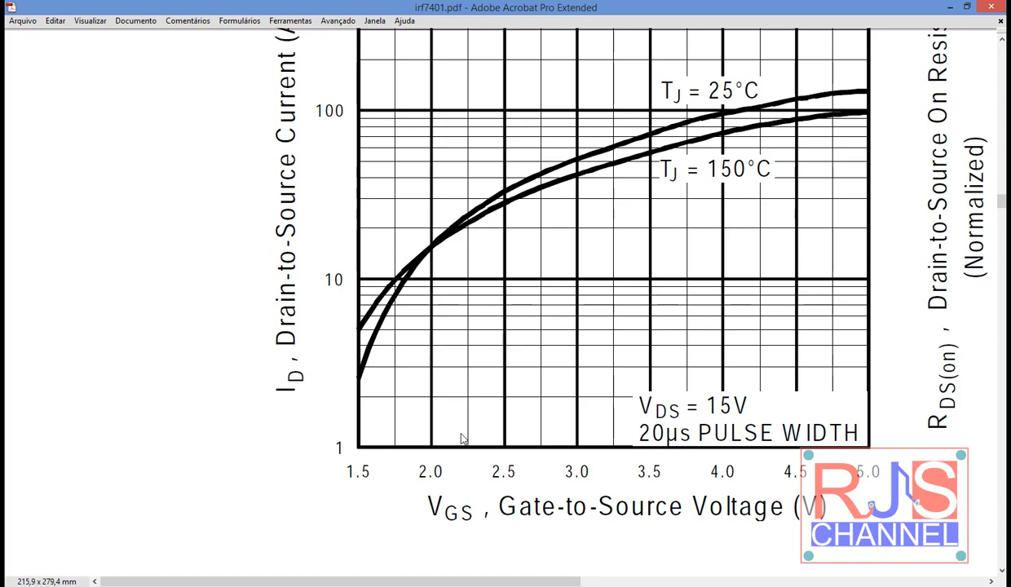
{"action": "scroll", "coordinate": [349, 445], "scroll_direction": "up", "scroll_amount": 2}
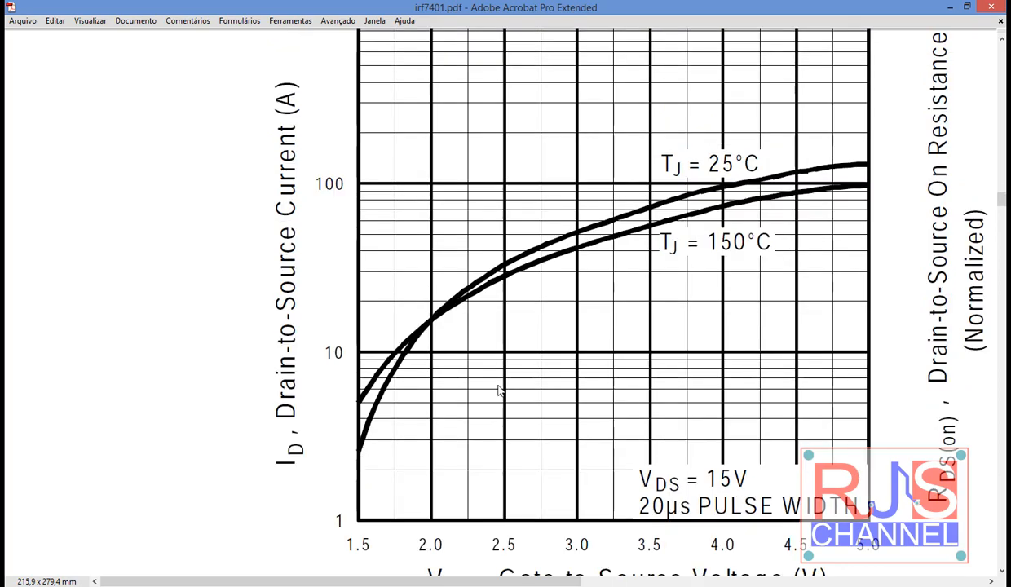
{"action": "left_click_drag", "start_coordinate": [512, 578], "coordinate": [577, 528]}
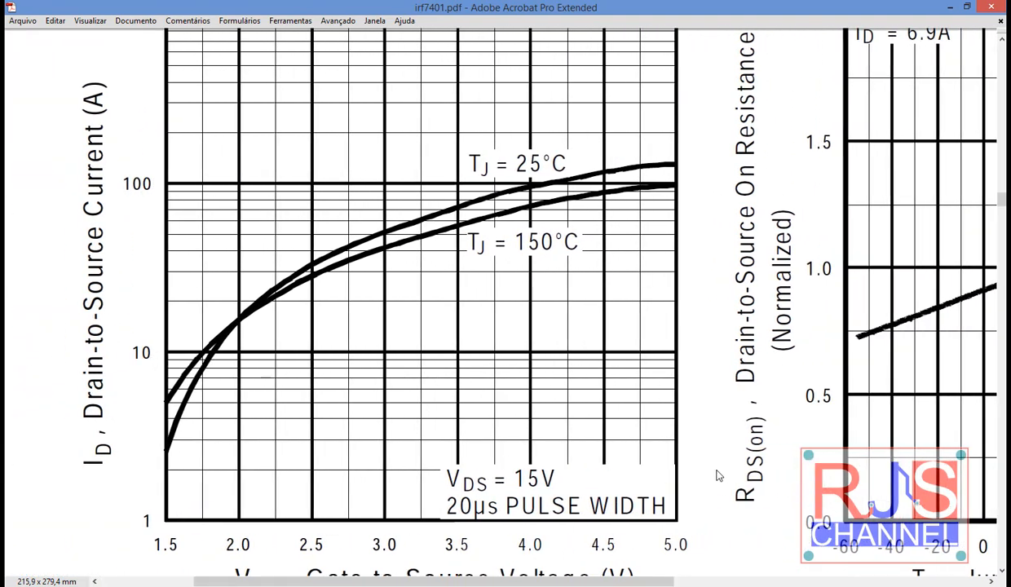
{"action": "scroll", "coordinate": [708, 532], "scroll_direction": "up", "scroll_amount": 3}
{"action": "scroll", "coordinate": [701, 514], "scroll_direction": "up", "scroll_amount": 20}
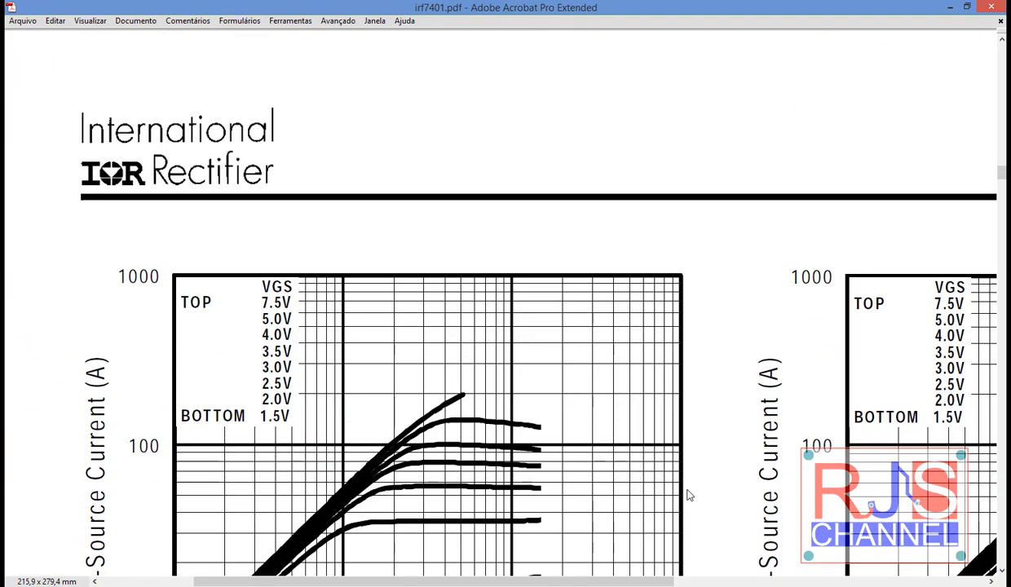
{"action": "scroll", "coordinate": [689, 495], "scroll_direction": "down", "scroll_amount": 11}
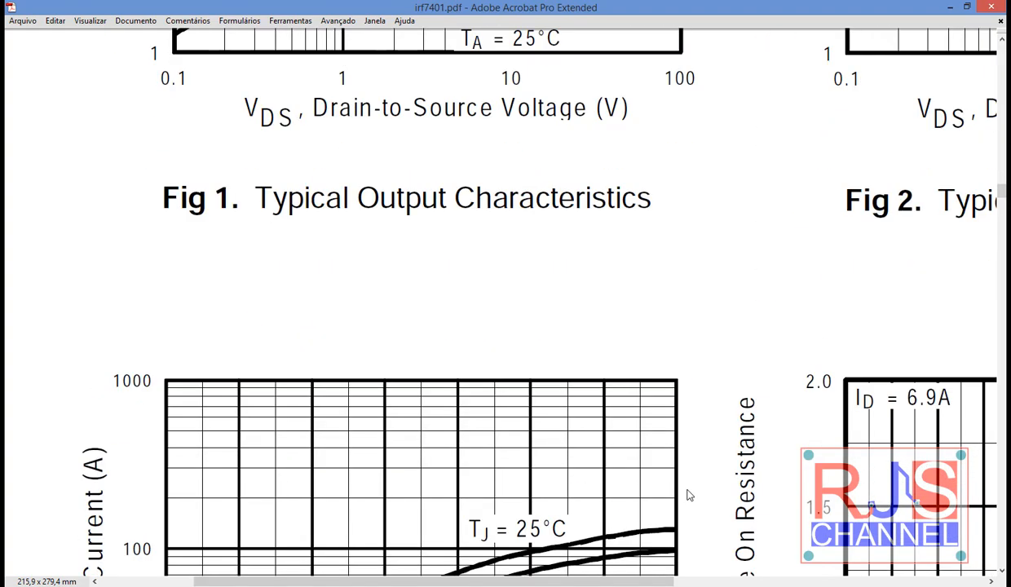
{"action": "scroll", "coordinate": [689, 495], "scroll_direction": "down", "scroll_amount": 11}
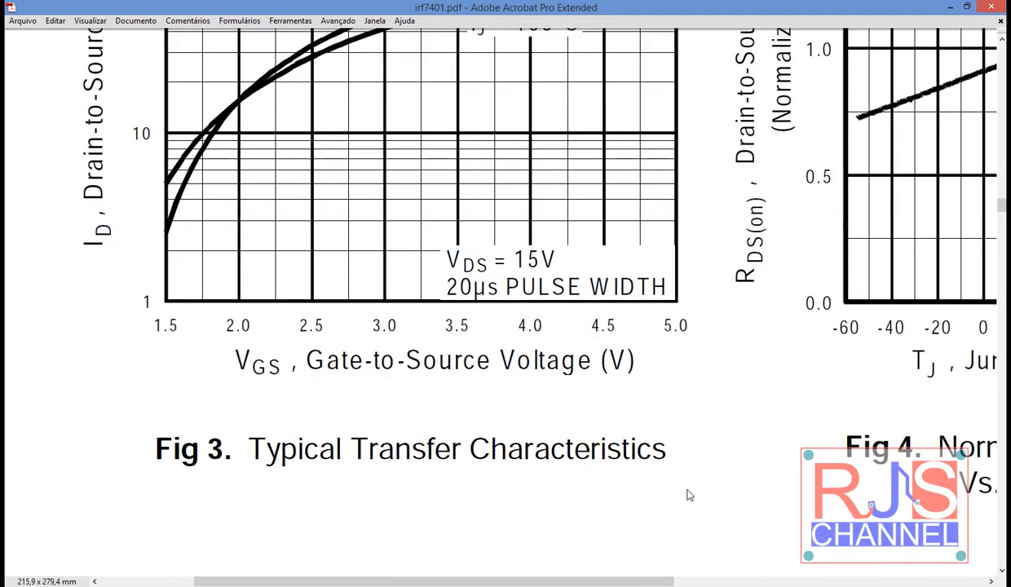